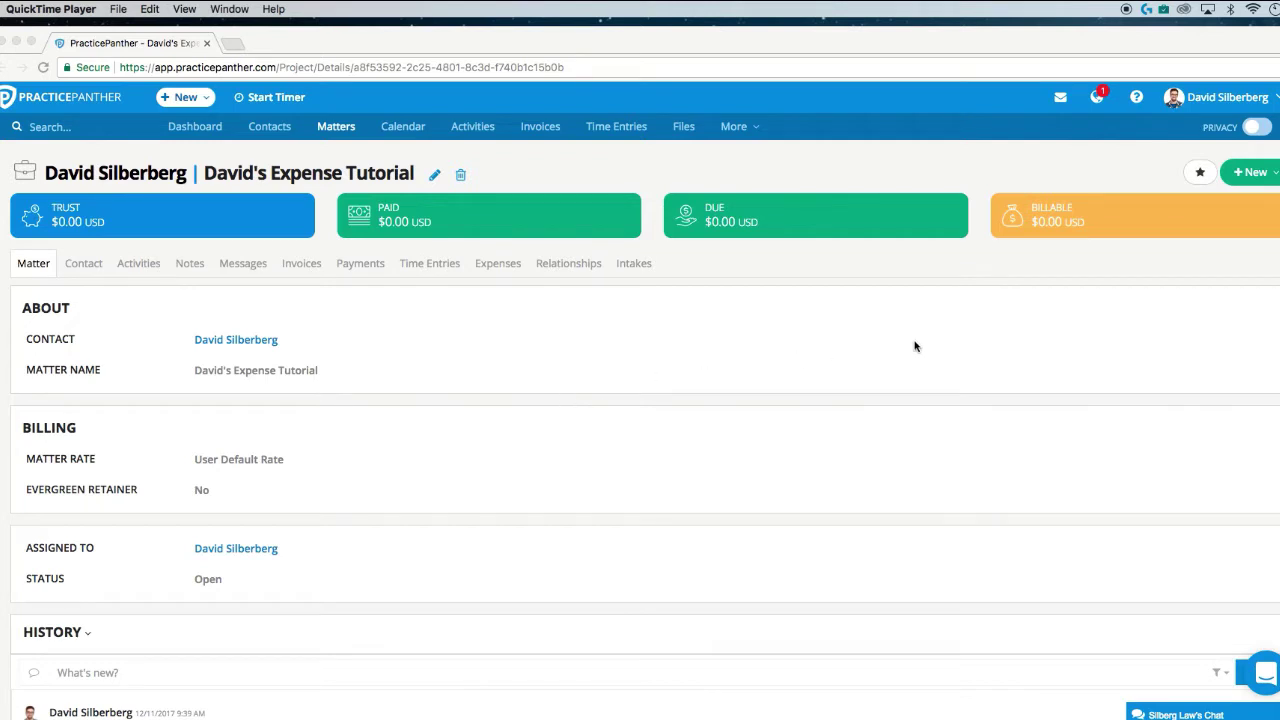
click(155, 105)
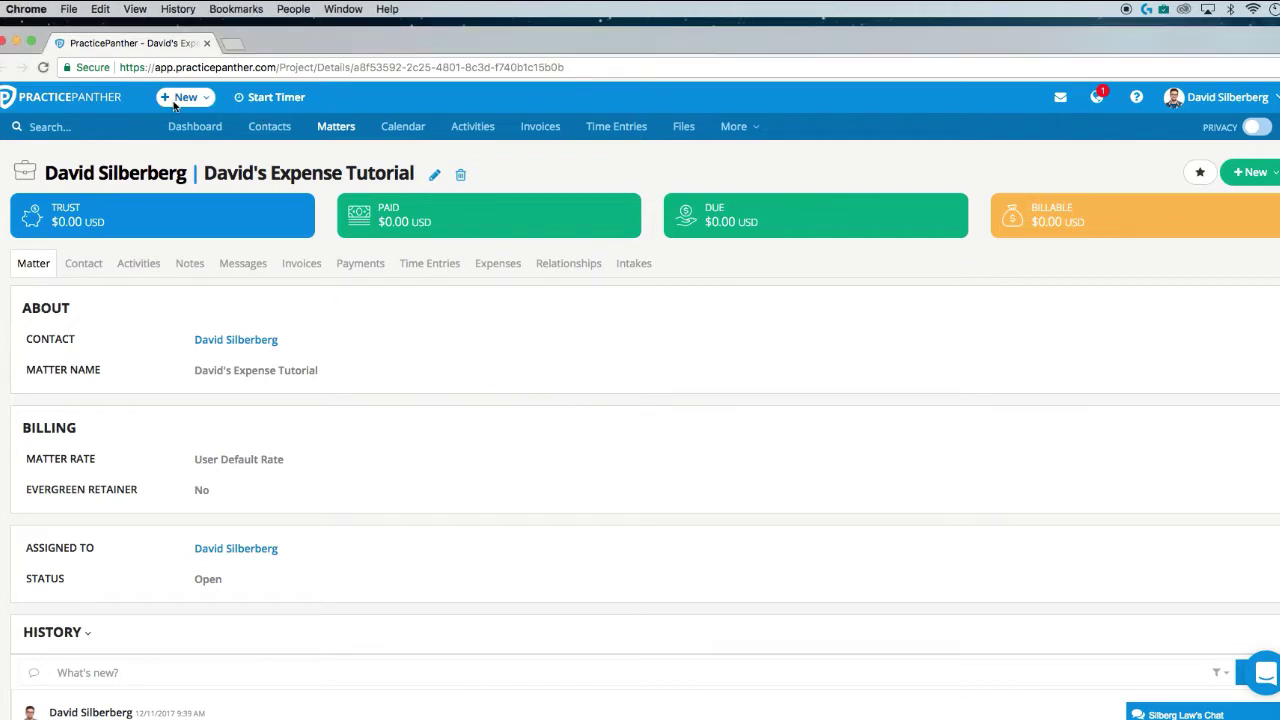
click(183, 100)
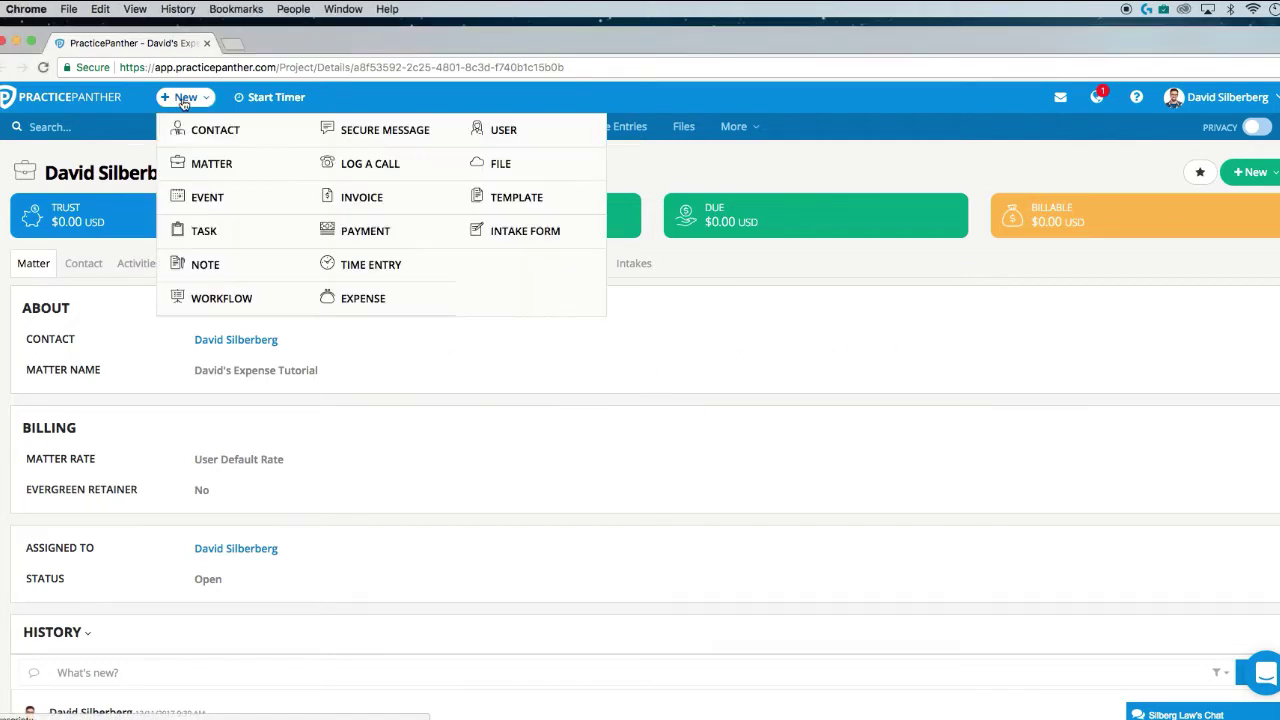
click(350, 303)
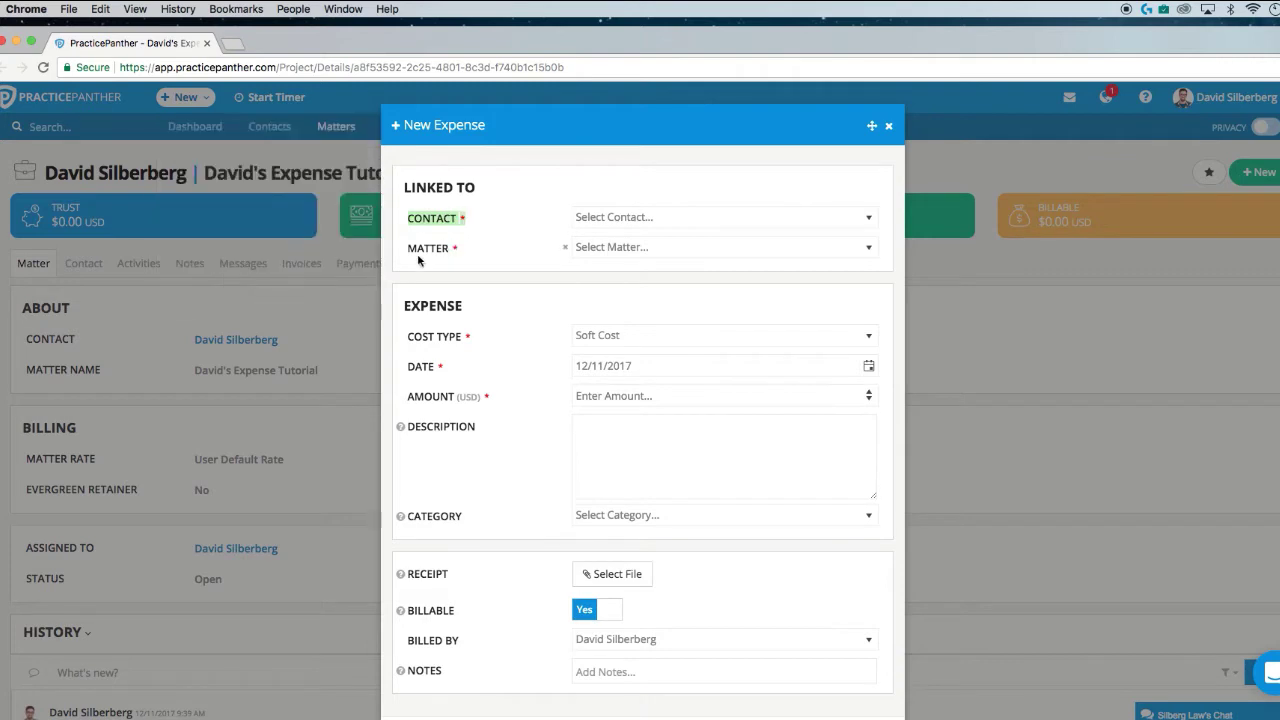
drag(412, 252, 450, 253)
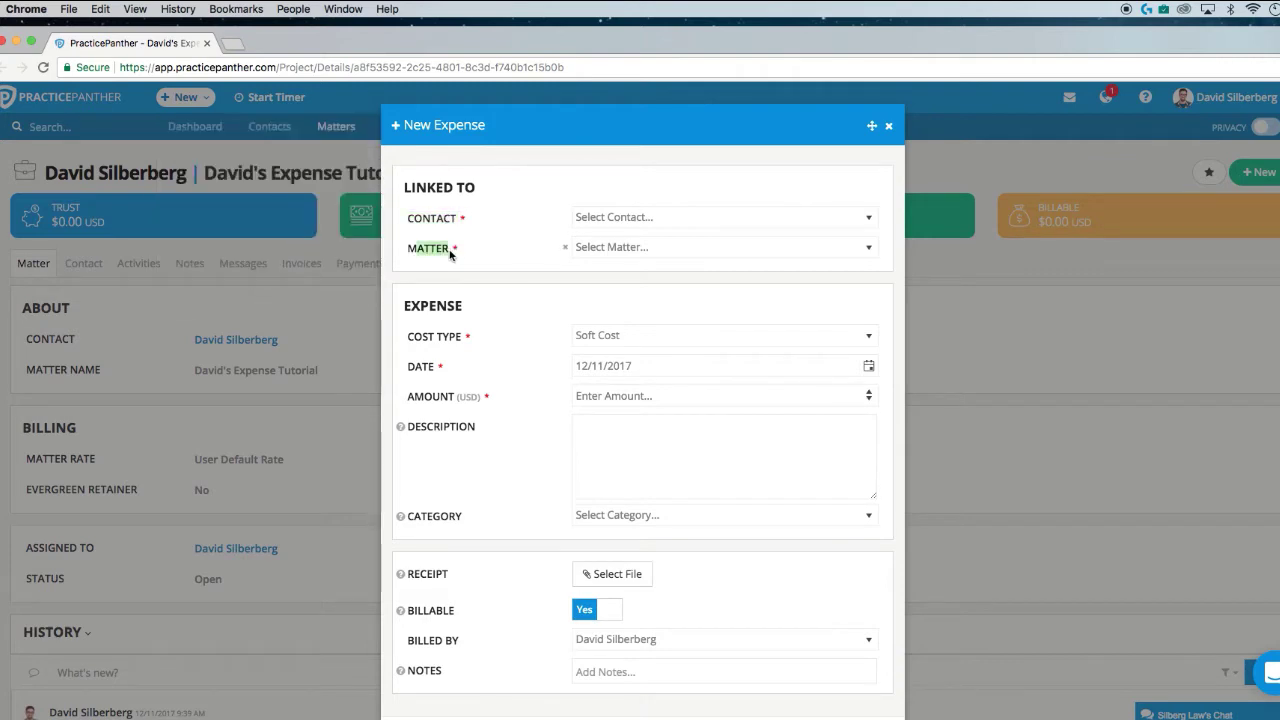
click(450, 253)
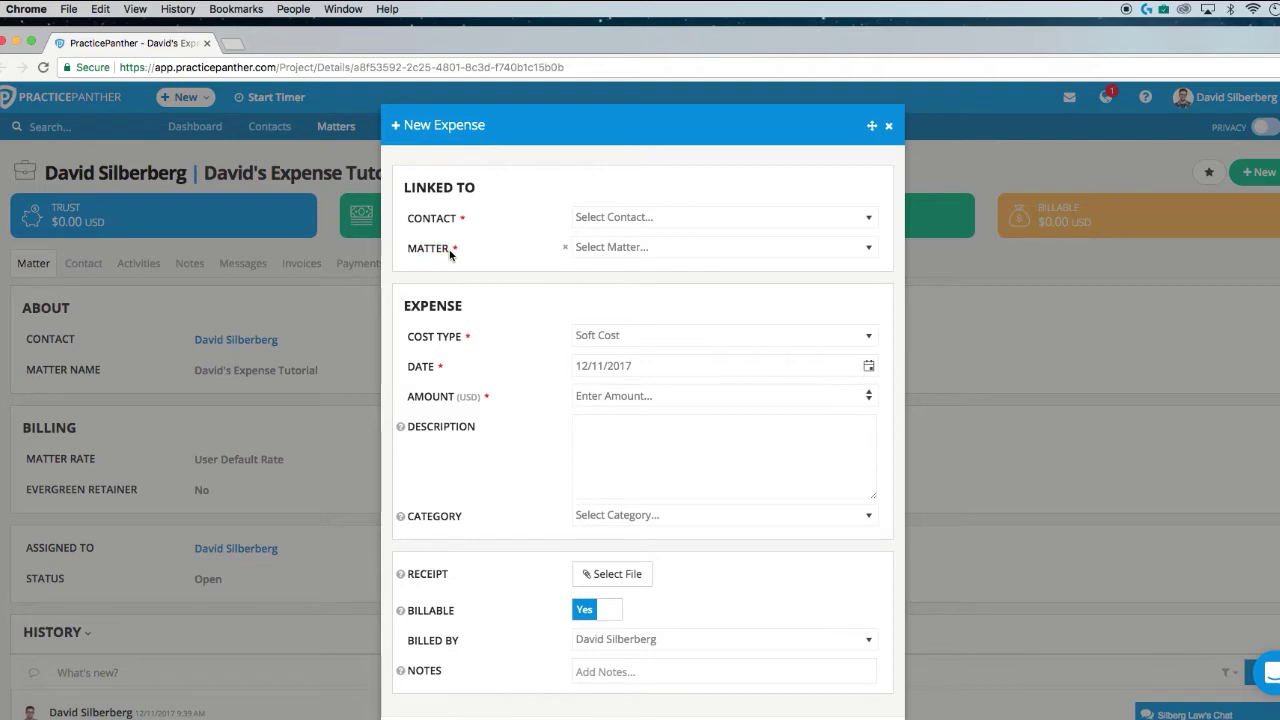
click(888, 126)
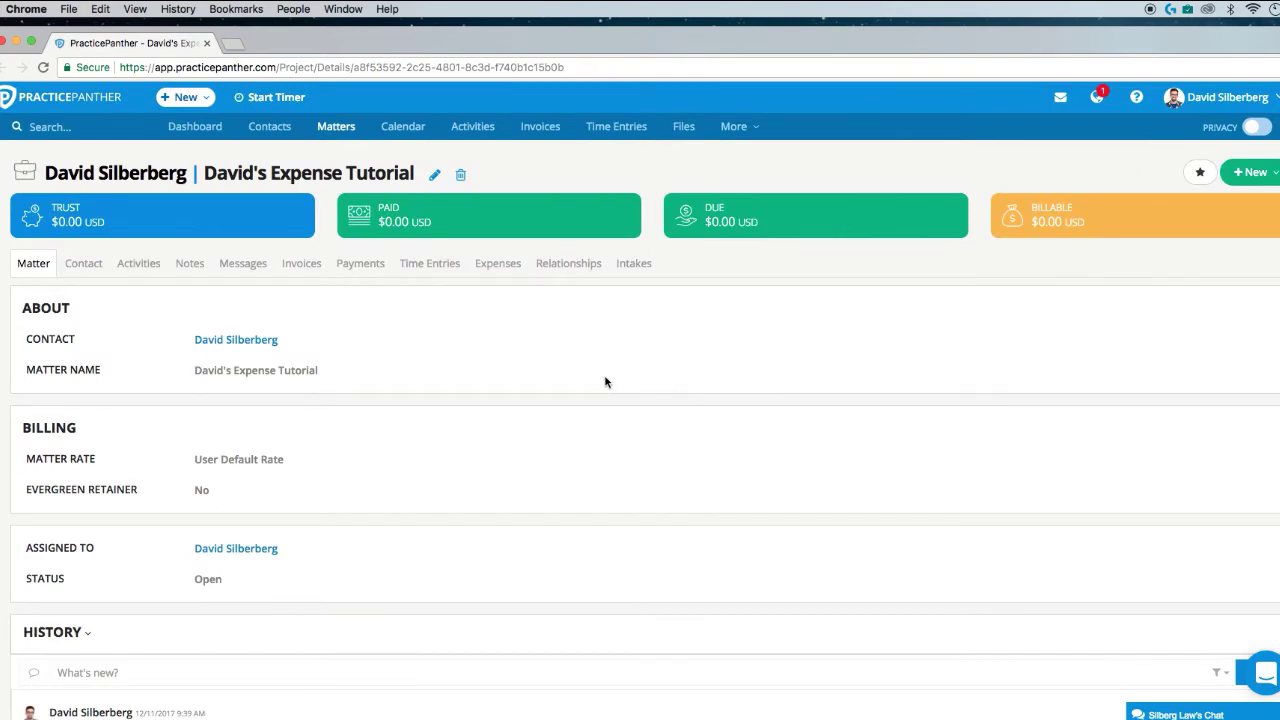
- Start a new expense from the open matter's own expense list so its contact and matter are linked automatically
click(492, 268)
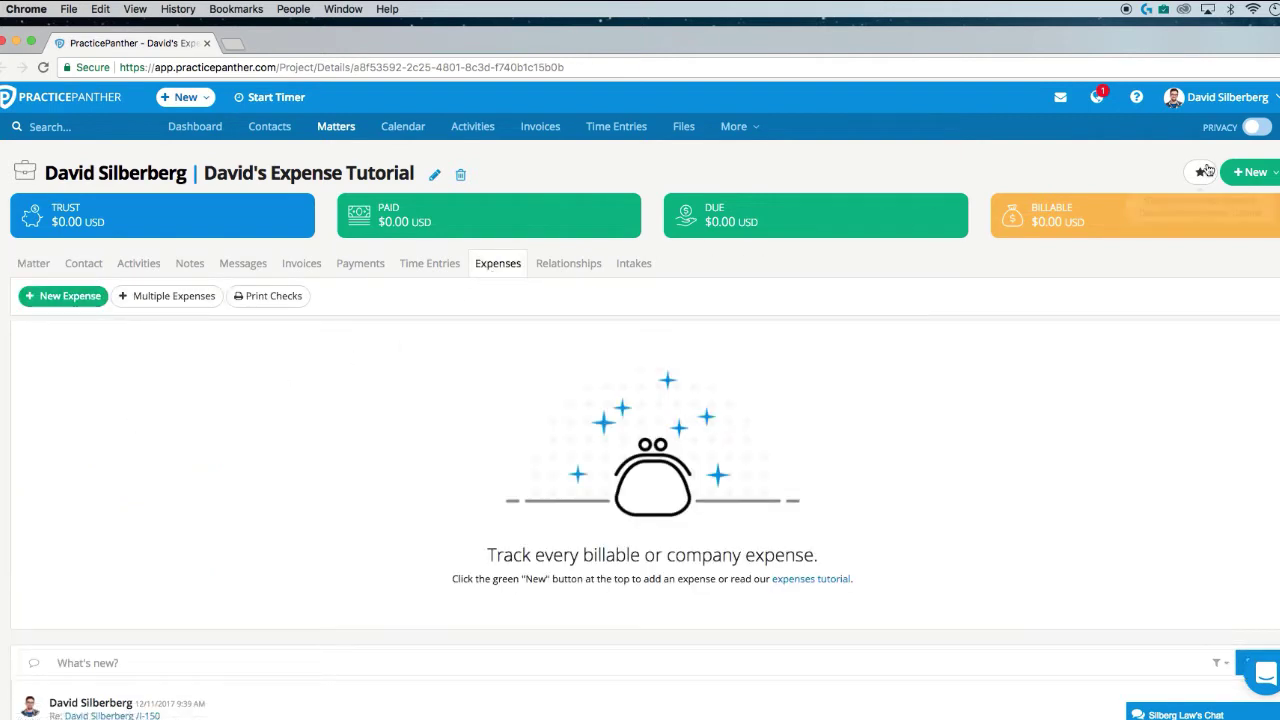
click(1250, 172)
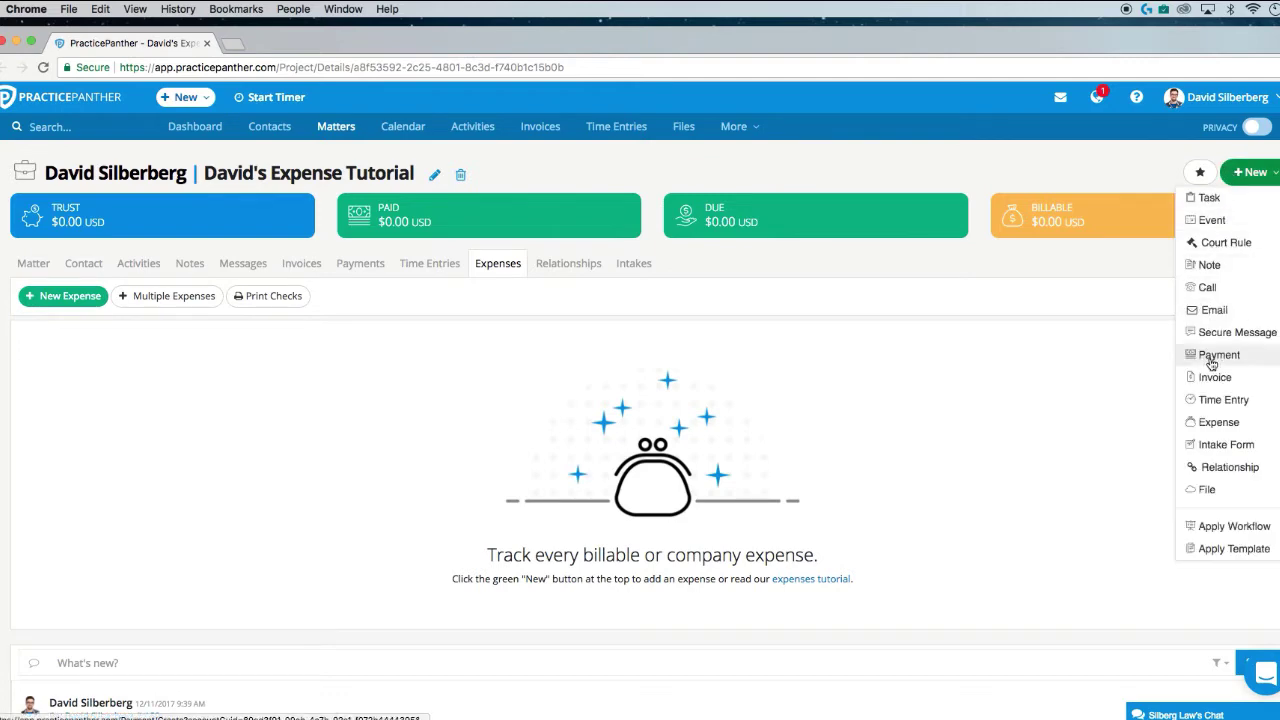
click(1218, 422)
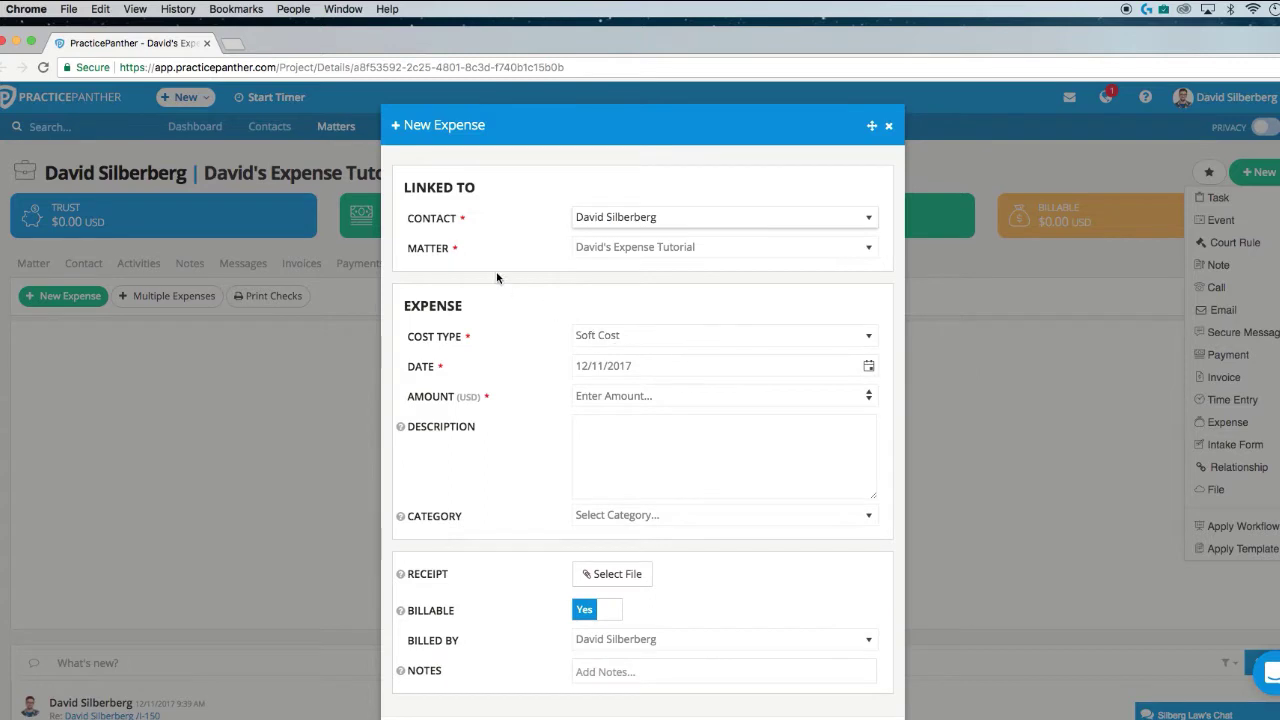
drag(408, 219, 445, 259)
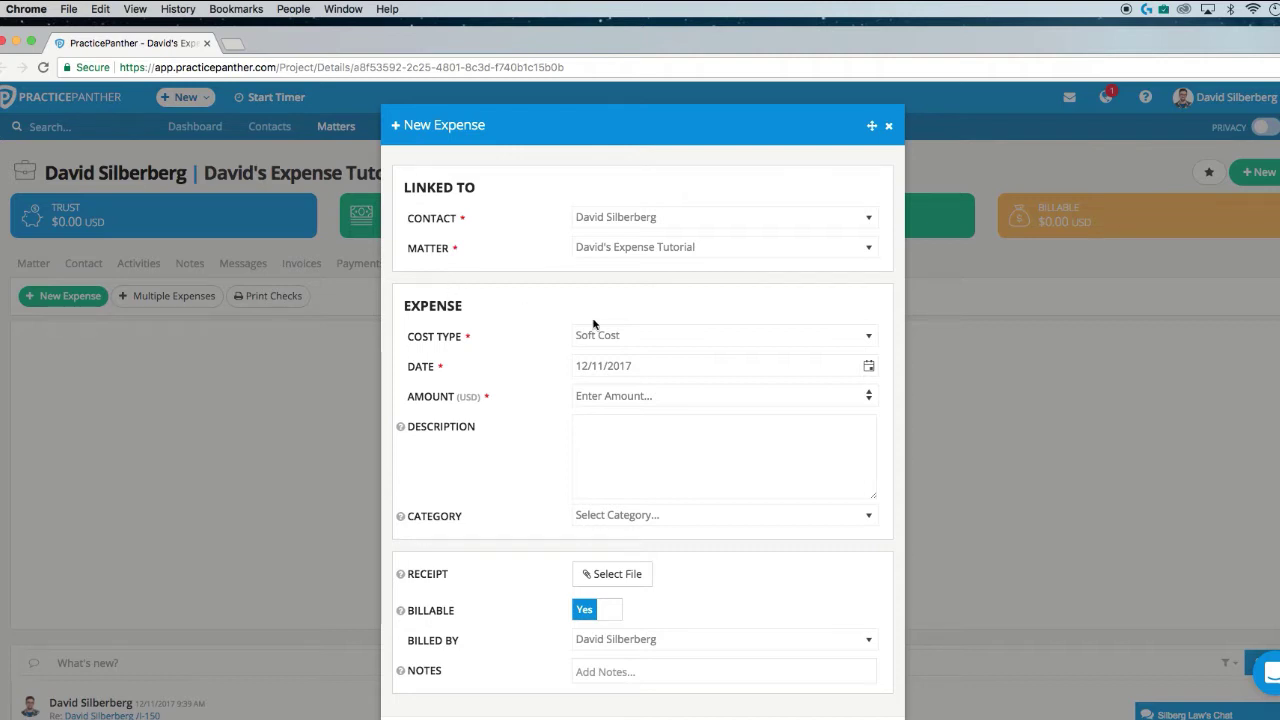
- Review the cost type options, keep Soft Cost, and set the expense amount to 20 USD
click(611, 338)
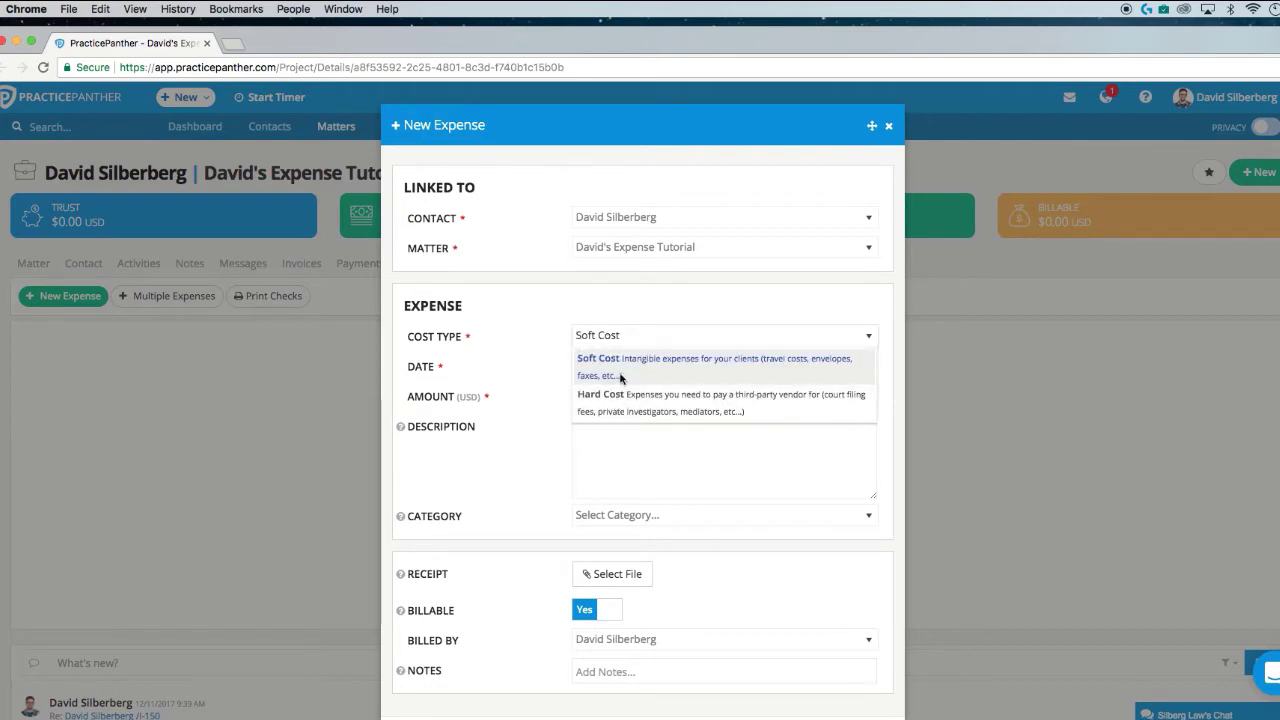
click(620, 311)
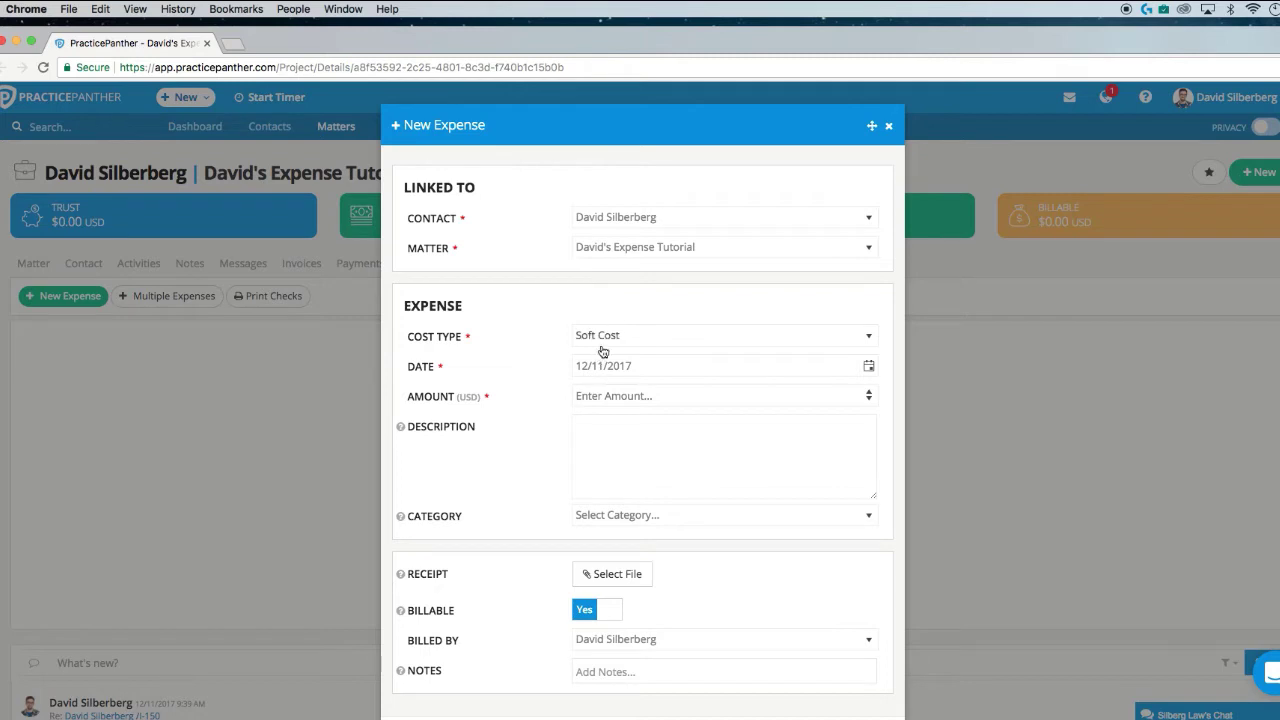
click(630, 393)
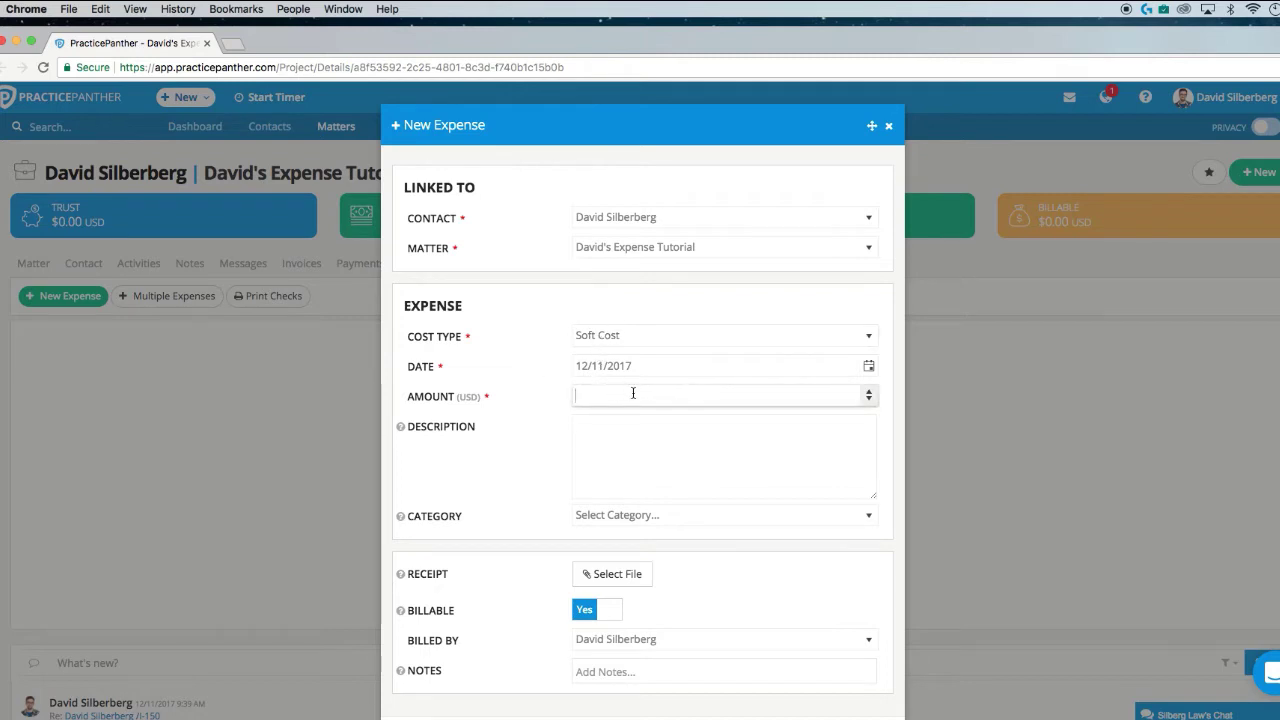
text(20)
key(Tab)
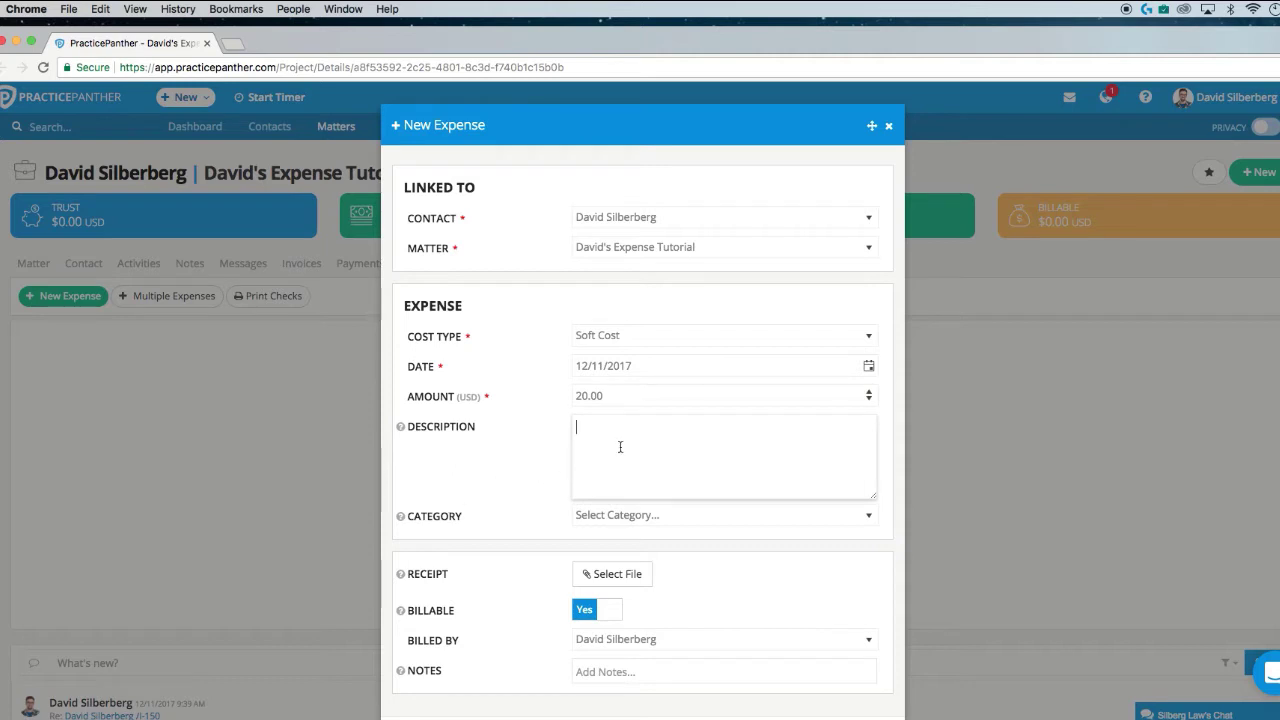
- Enter "Court Parking" as the expense description and assign the Court Parking category
text(Court Parking)
drag(651, 434, 598, 428)
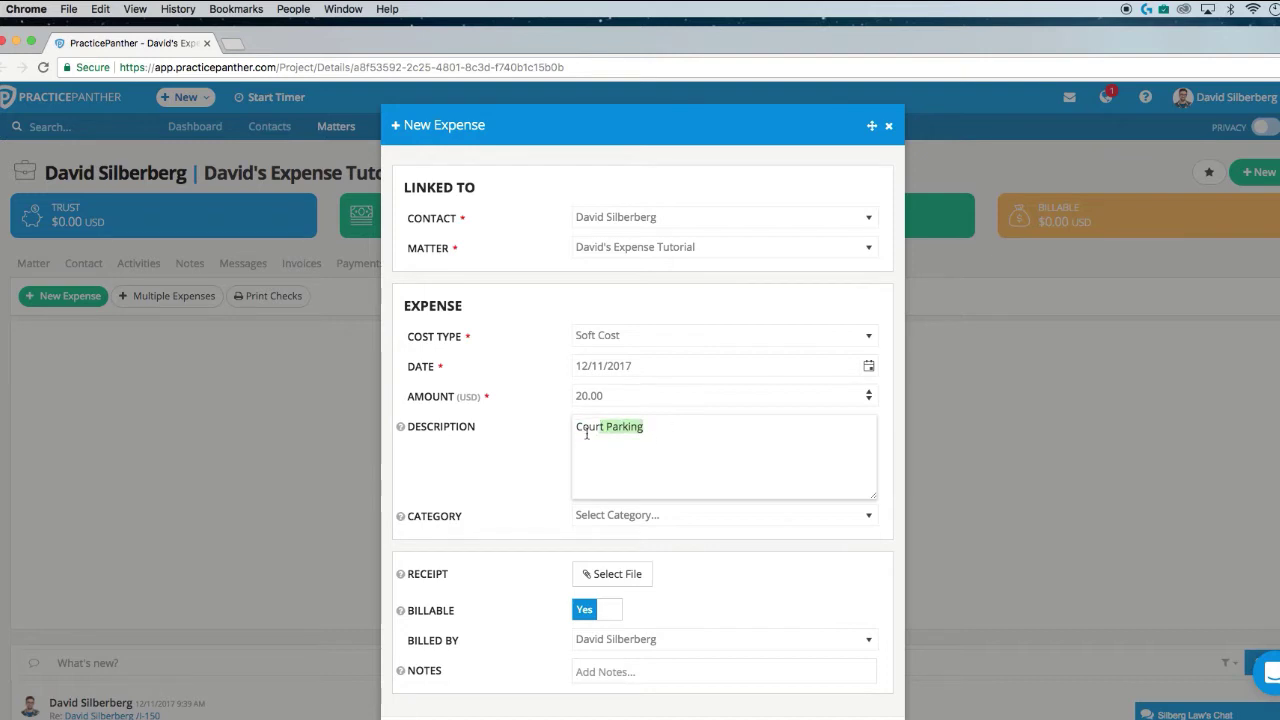
click(578, 430)
triple_click(578, 430)
click(526, 455)
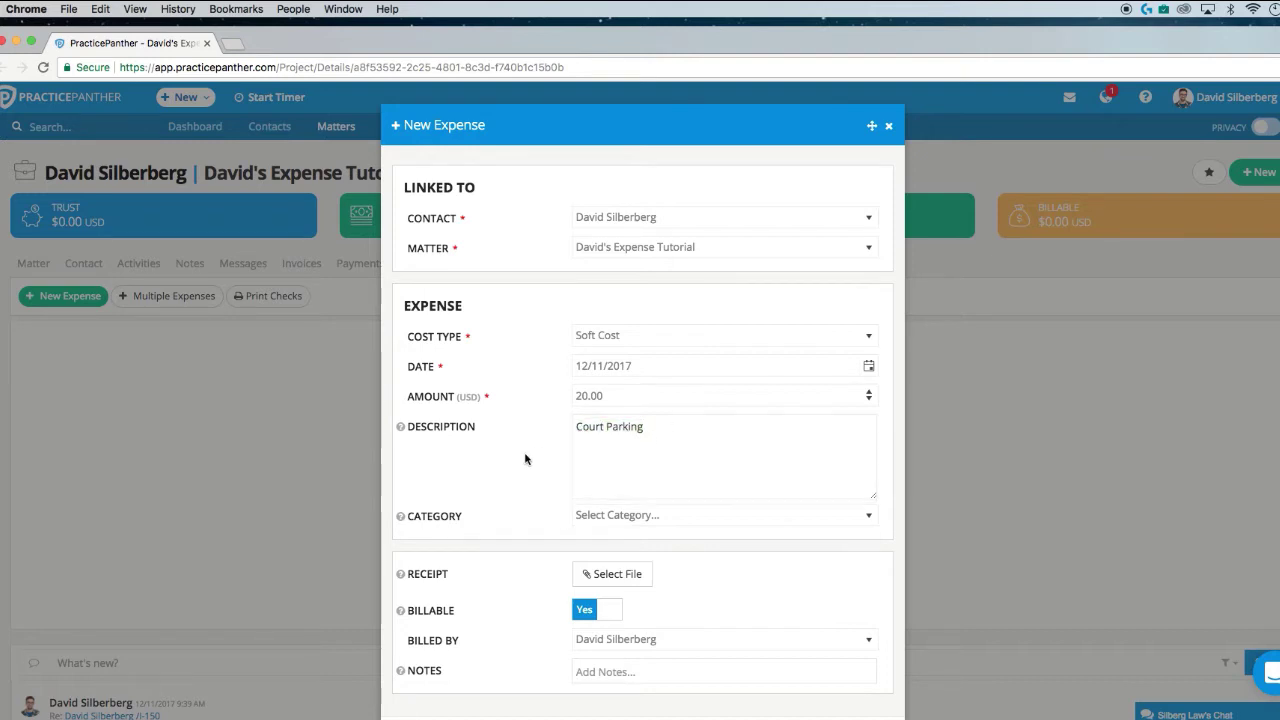
click(600, 518)
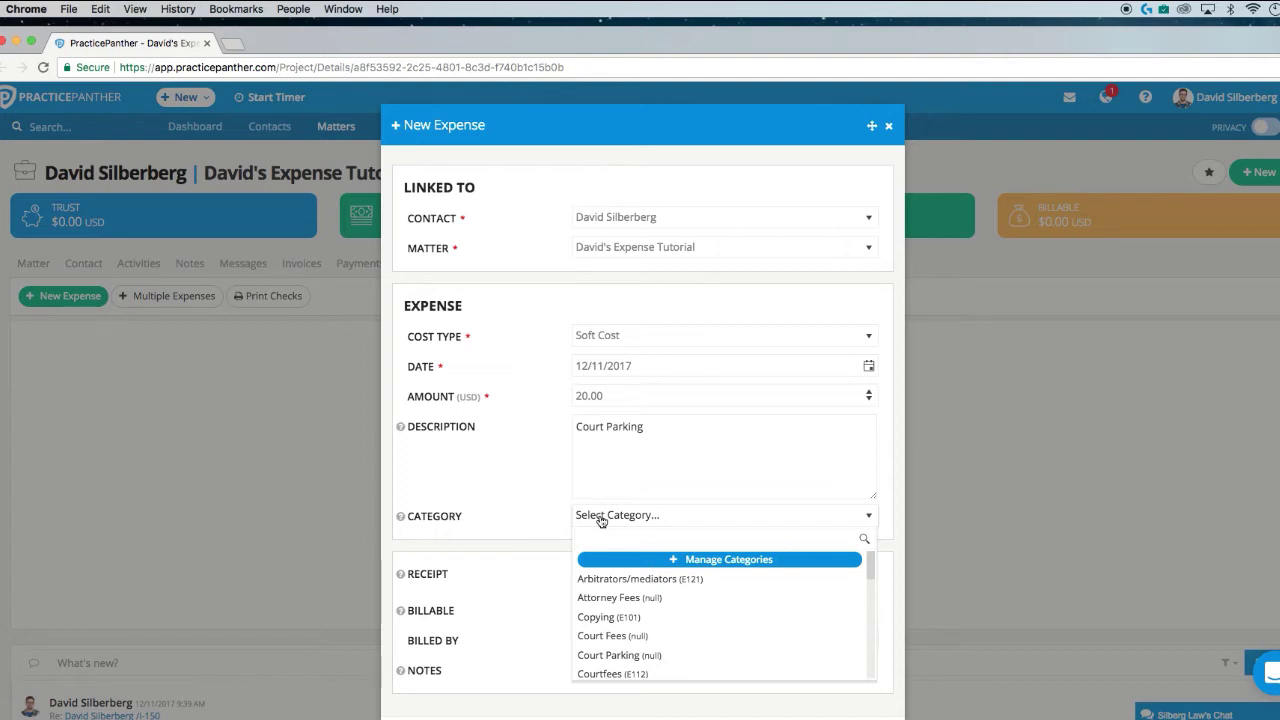
click(633, 656)
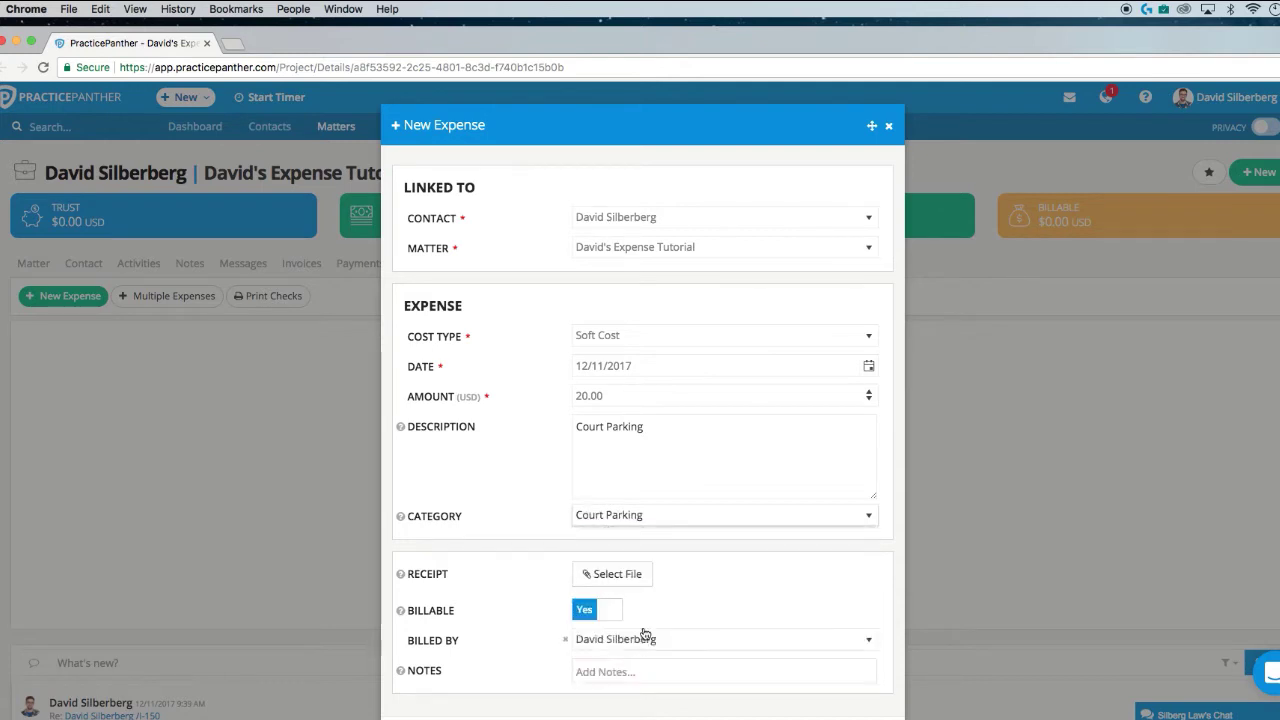
- Add a new expense category named "Court Parking 2" and save the category list
click(665, 518)
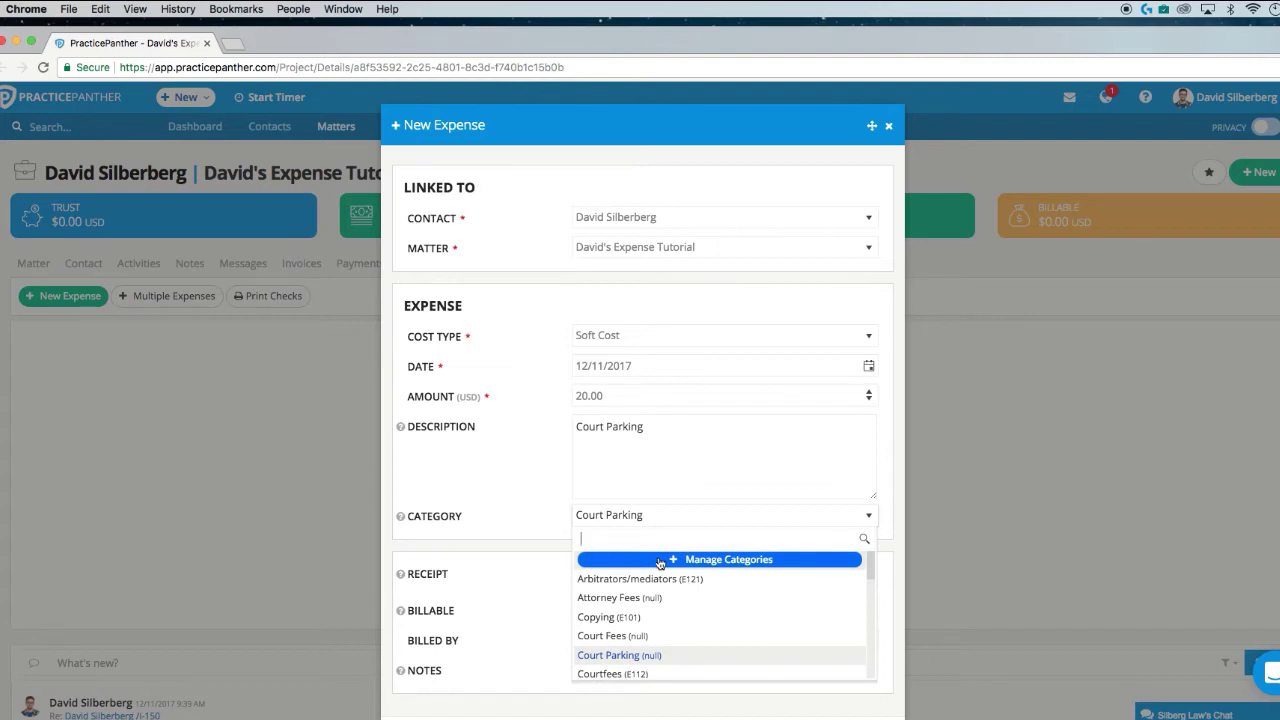
click(660, 560)
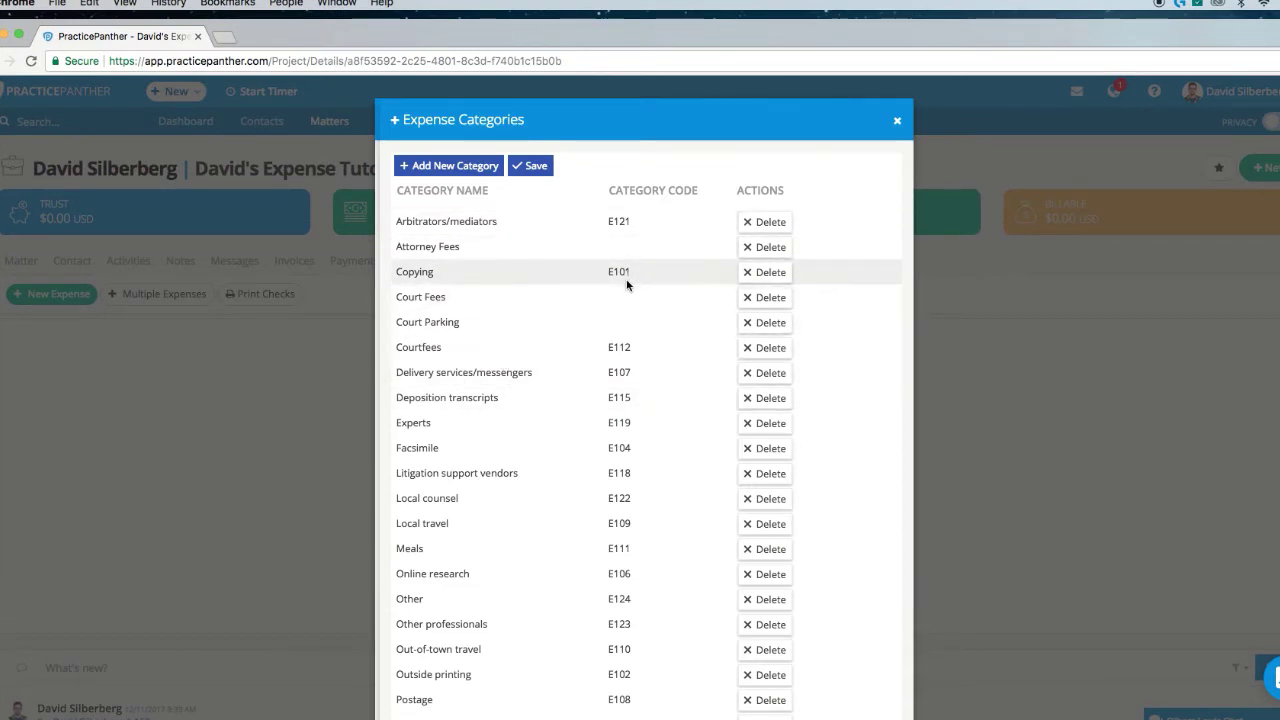
click(486, 165)
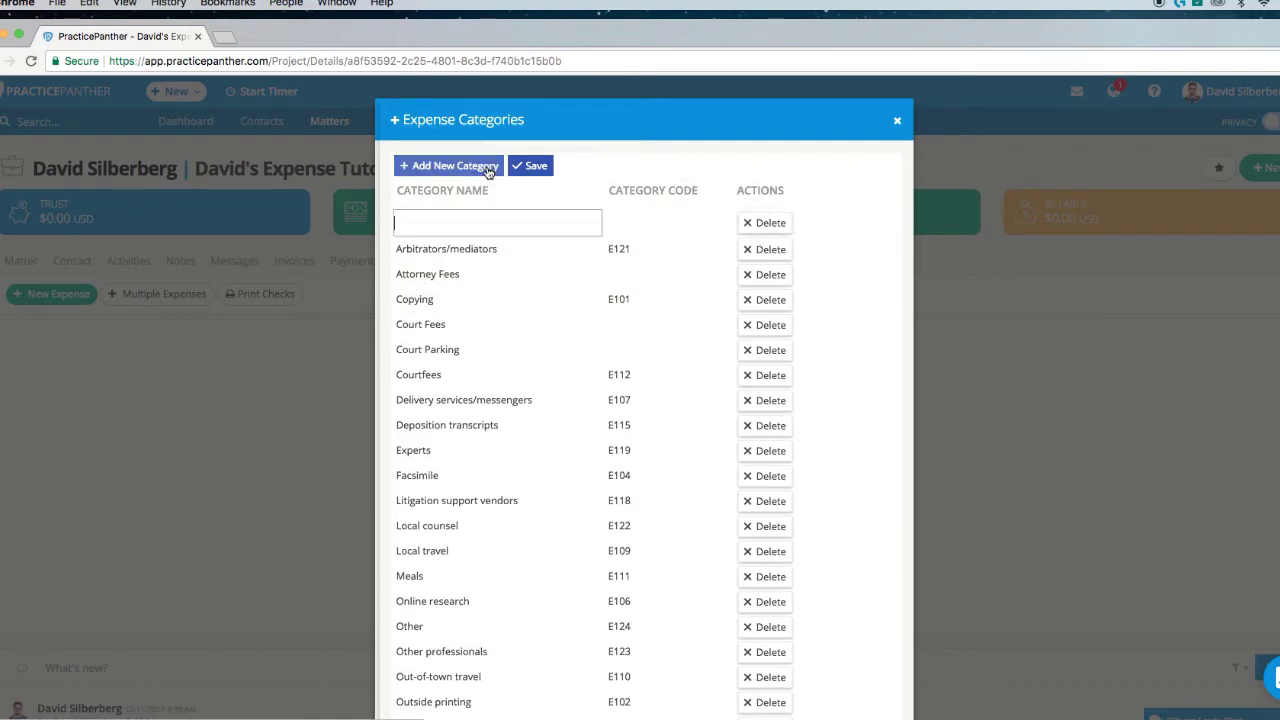
click(466, 221)
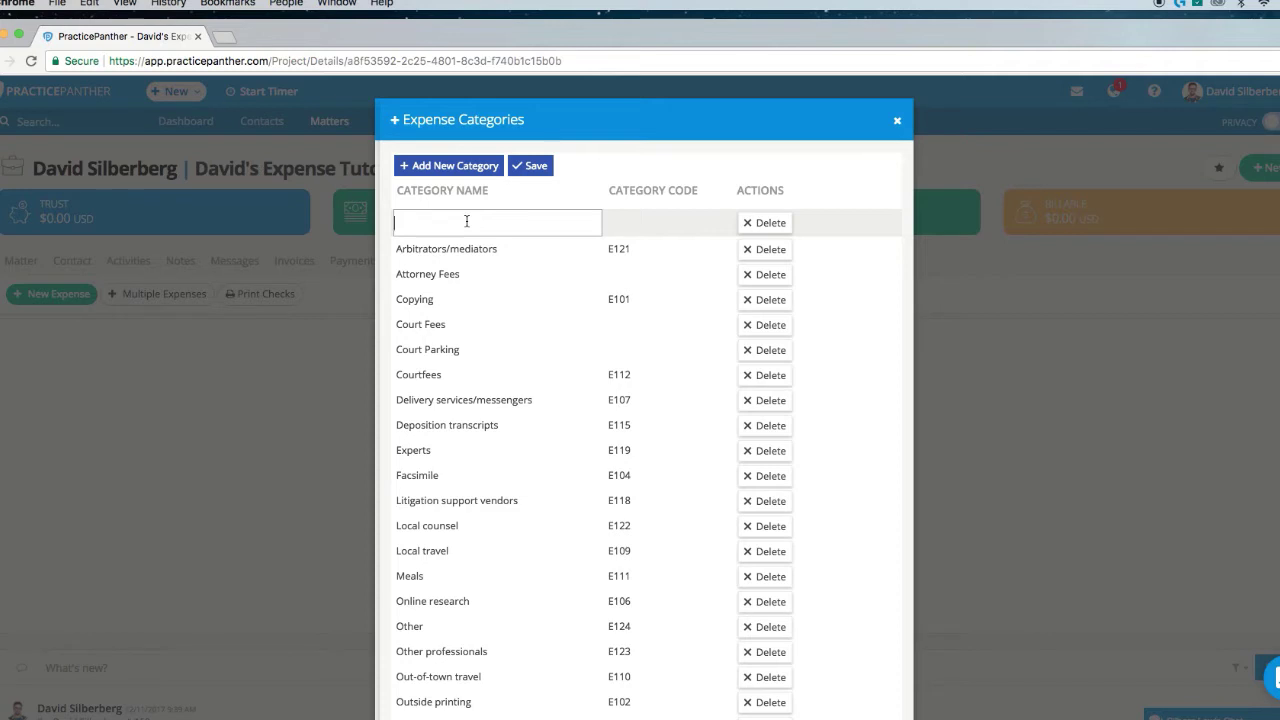
text(Court Parking 2)
click(534, 167)
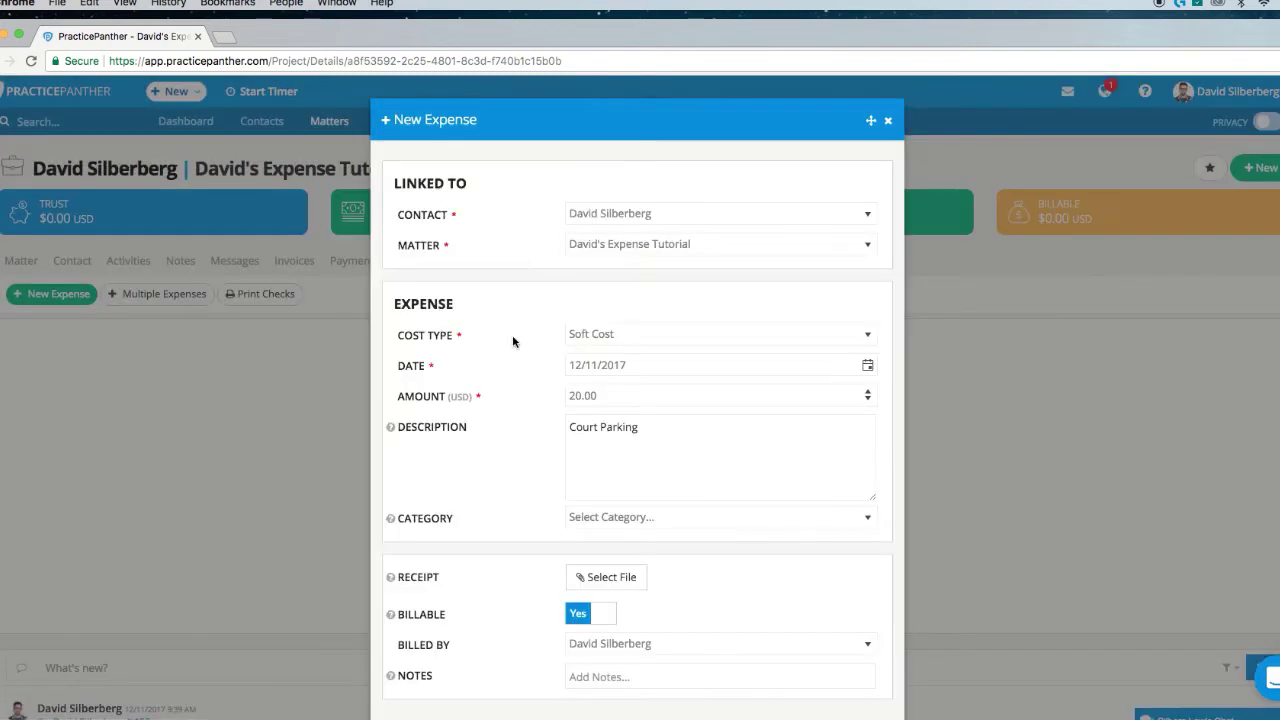
- Assign the Court Parking category to the new expense again
click(634, 517)
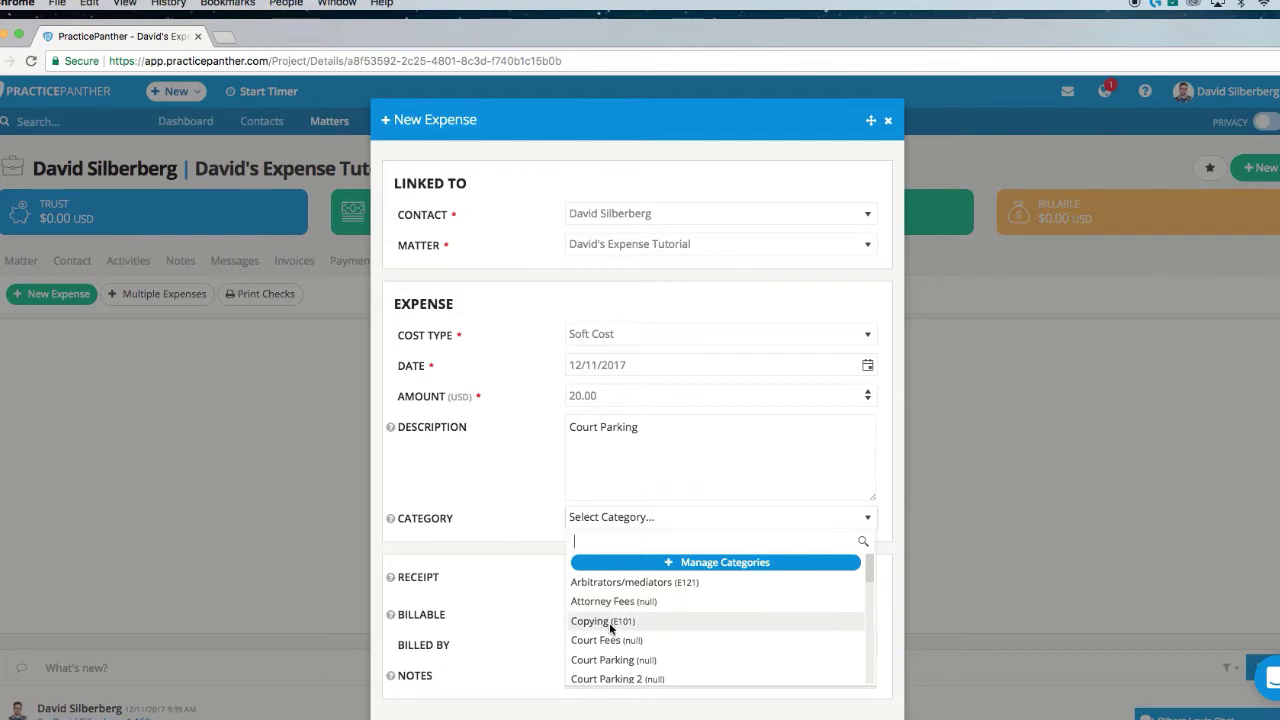
click(630, 660)
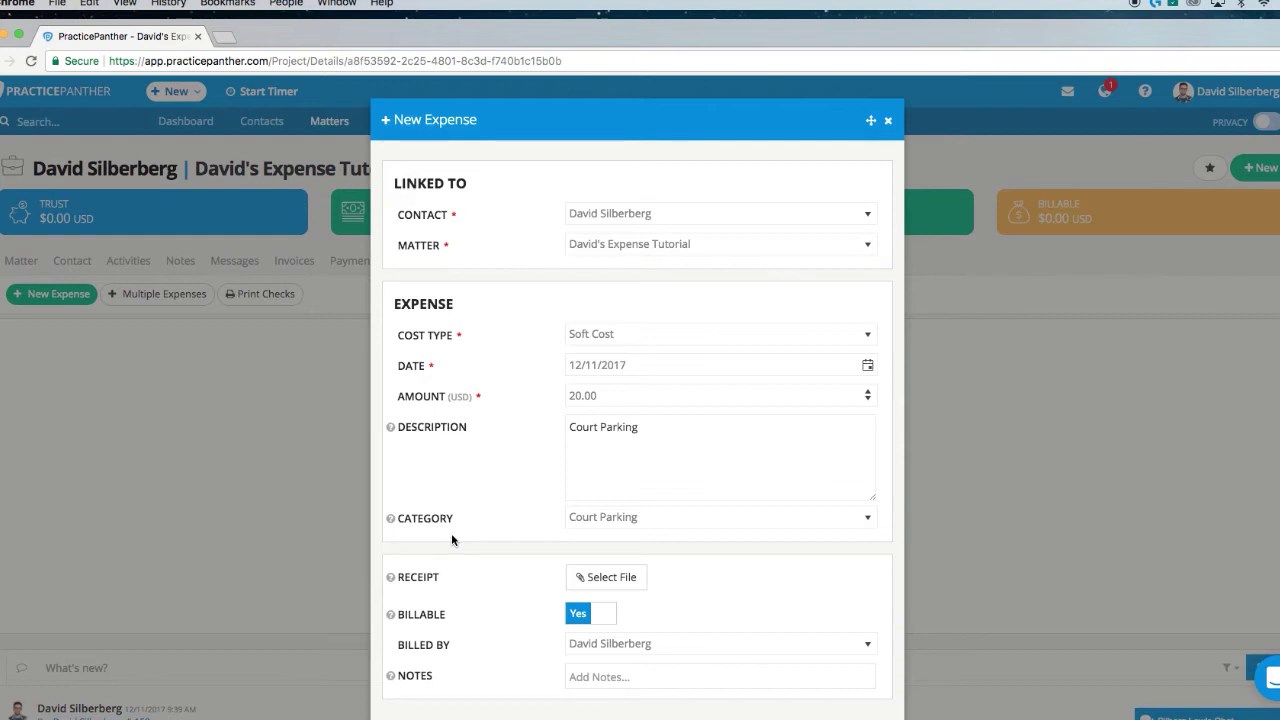
- Switch the expense to non-billable and back to billable, and check which users it can be billed by
scroll(451, 555, down, 1)
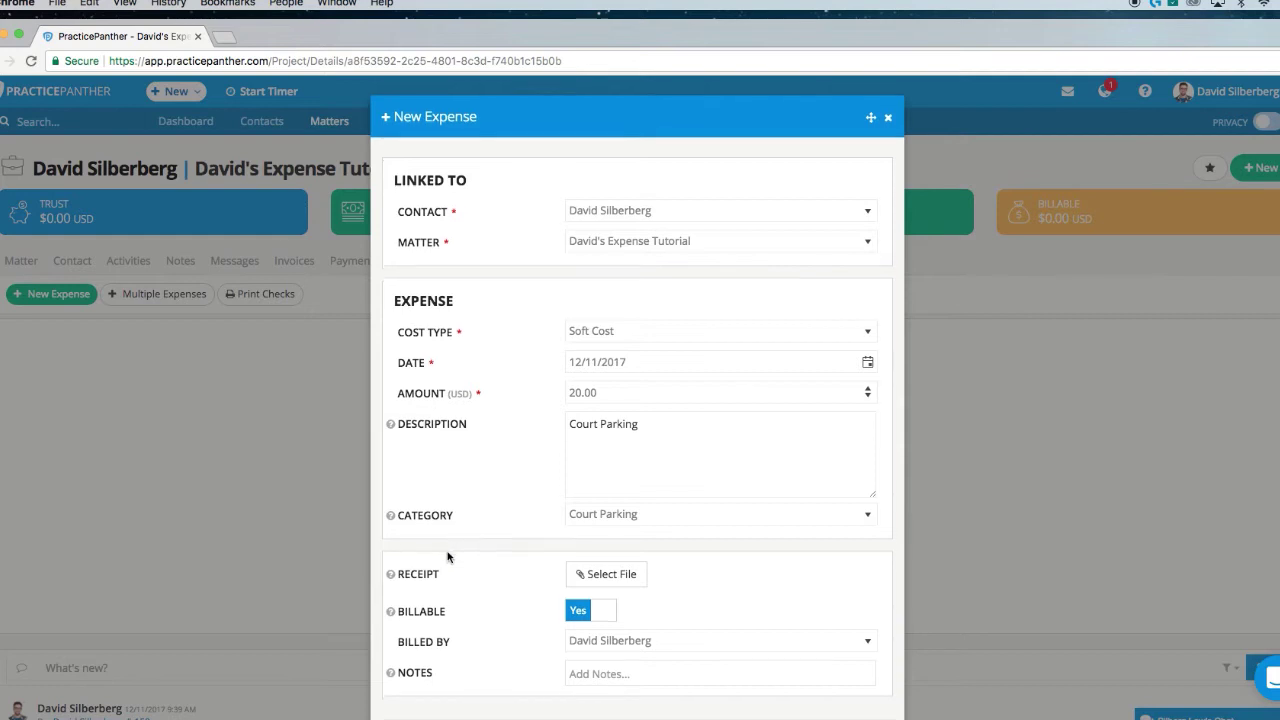
scroll(451, 557, down, 1)
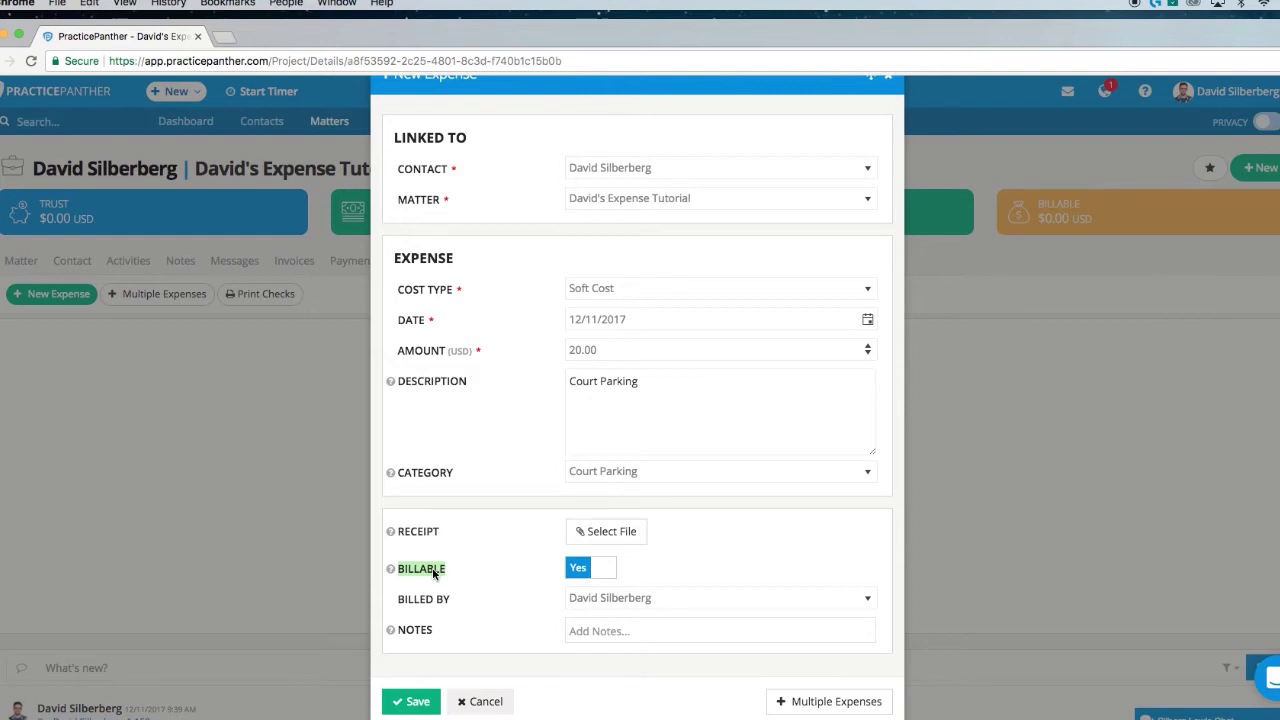
click(590, 575)
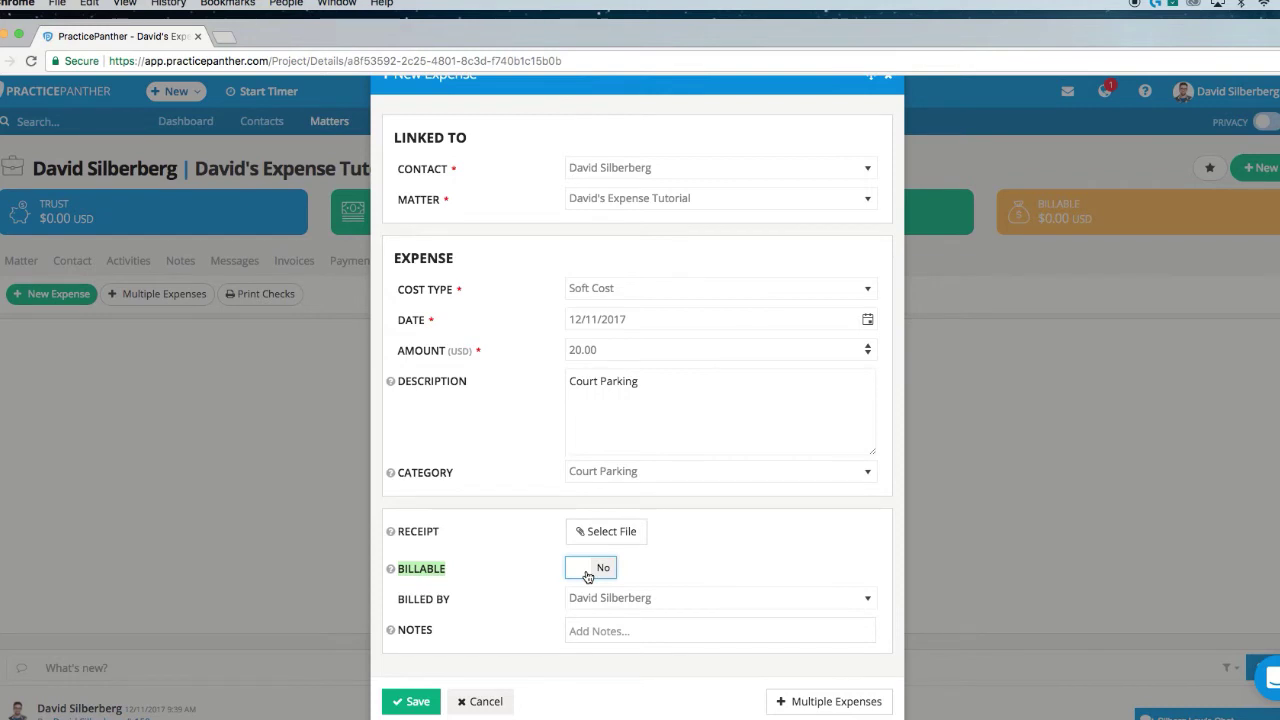
click(588, 575)
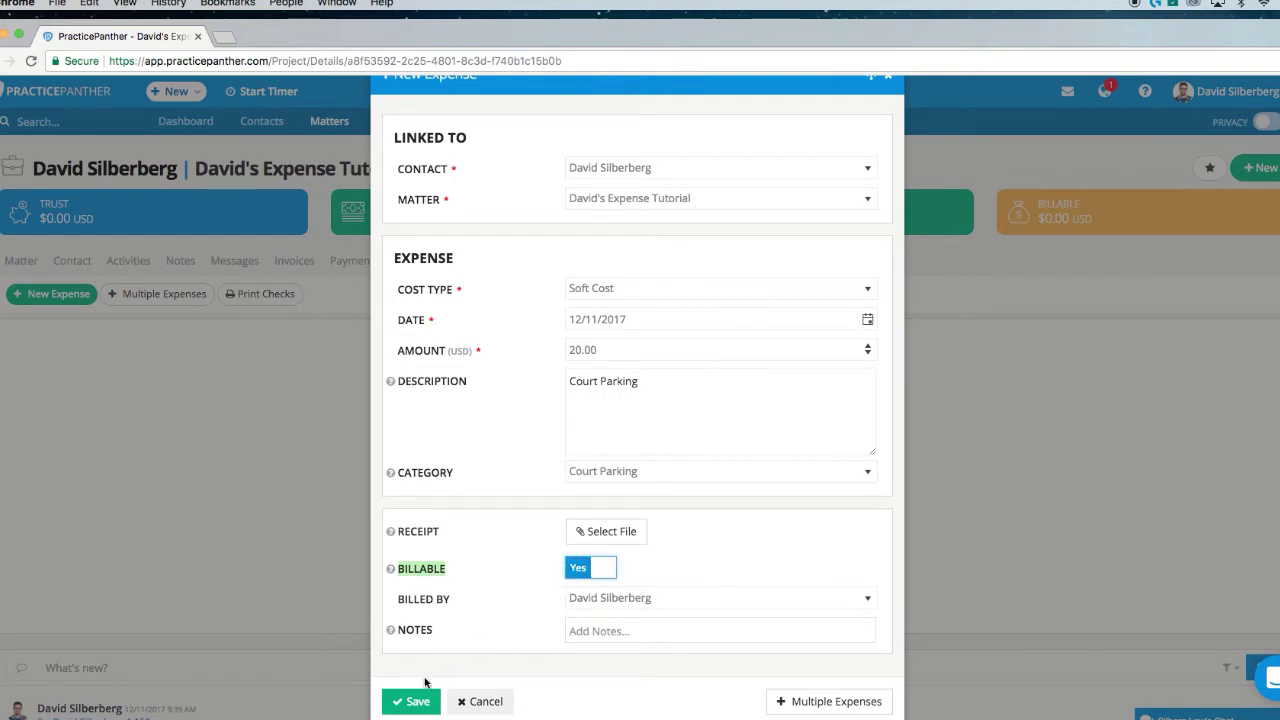
click(613, 601)
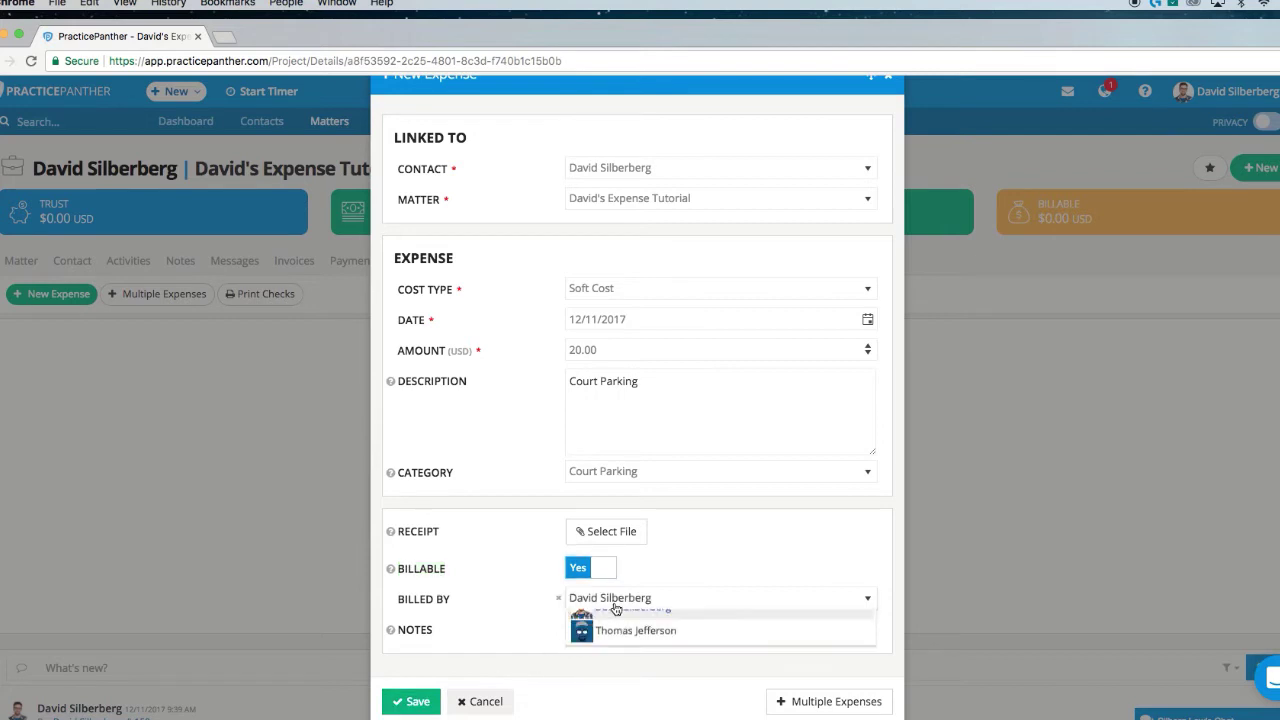
click(517, 537)
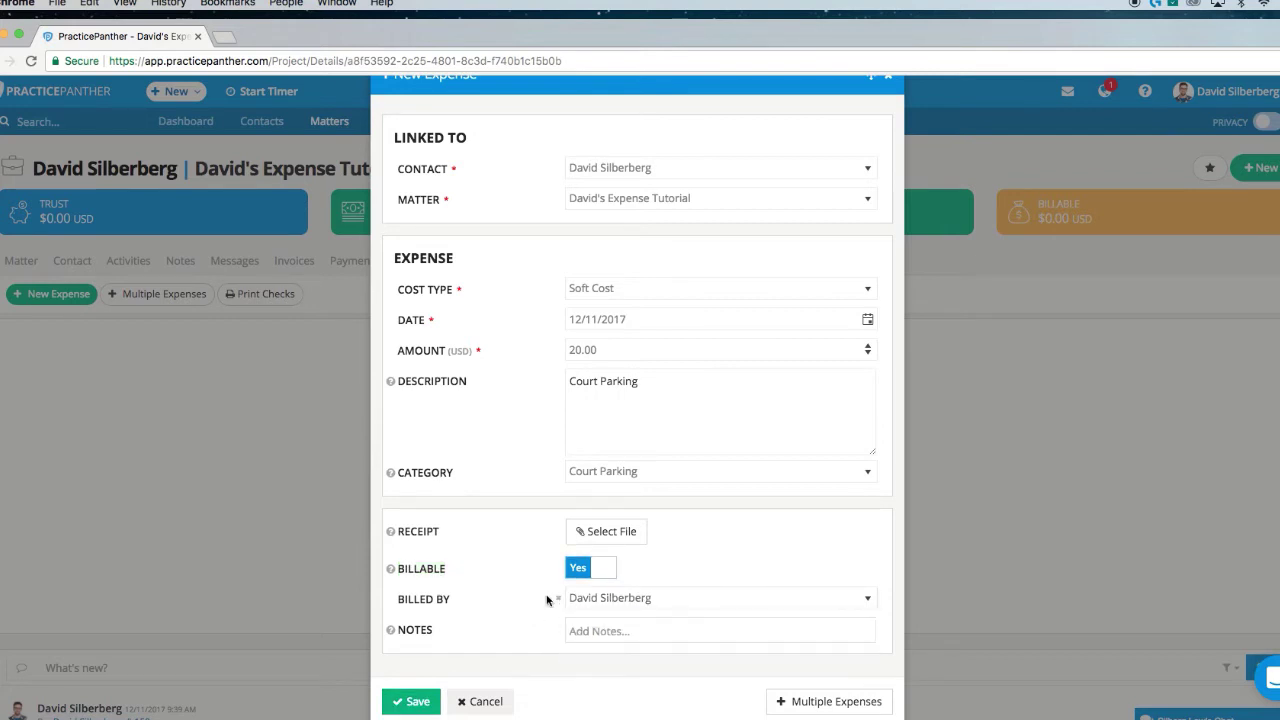
- Leave the notes empty and save the new court parking expense
click(608, 632)
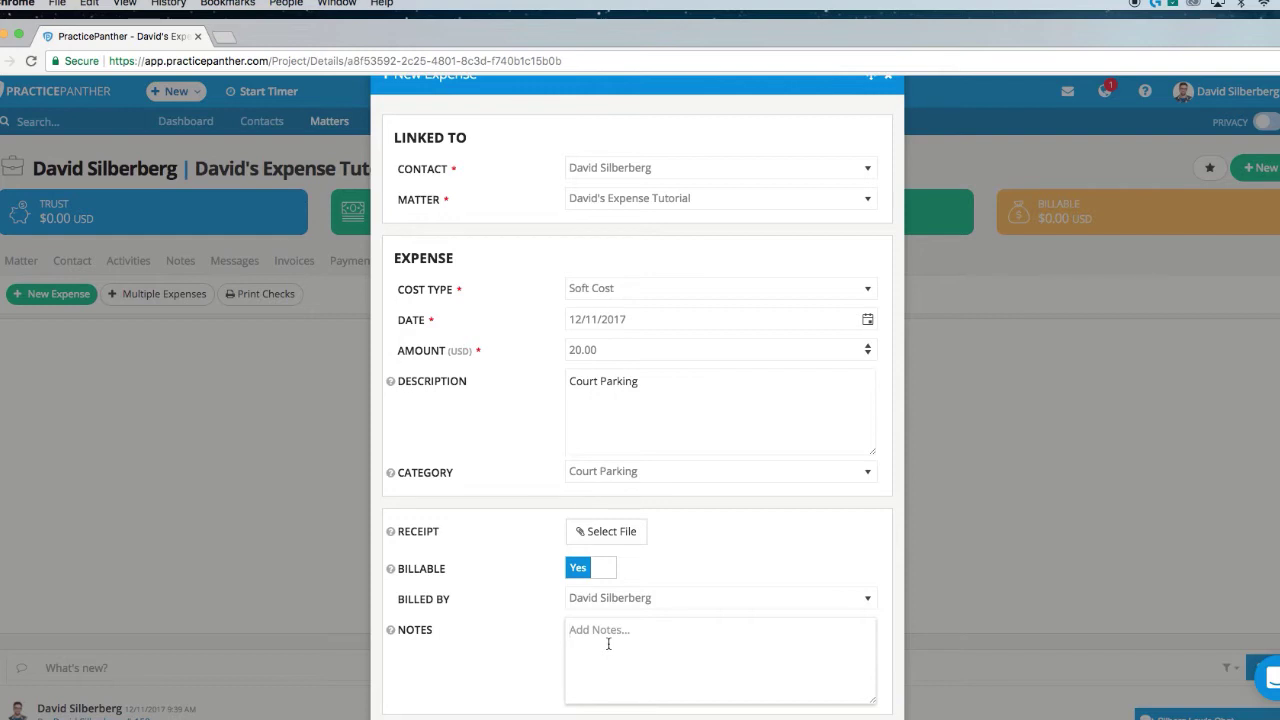
scroll(608, 643, down, 1)
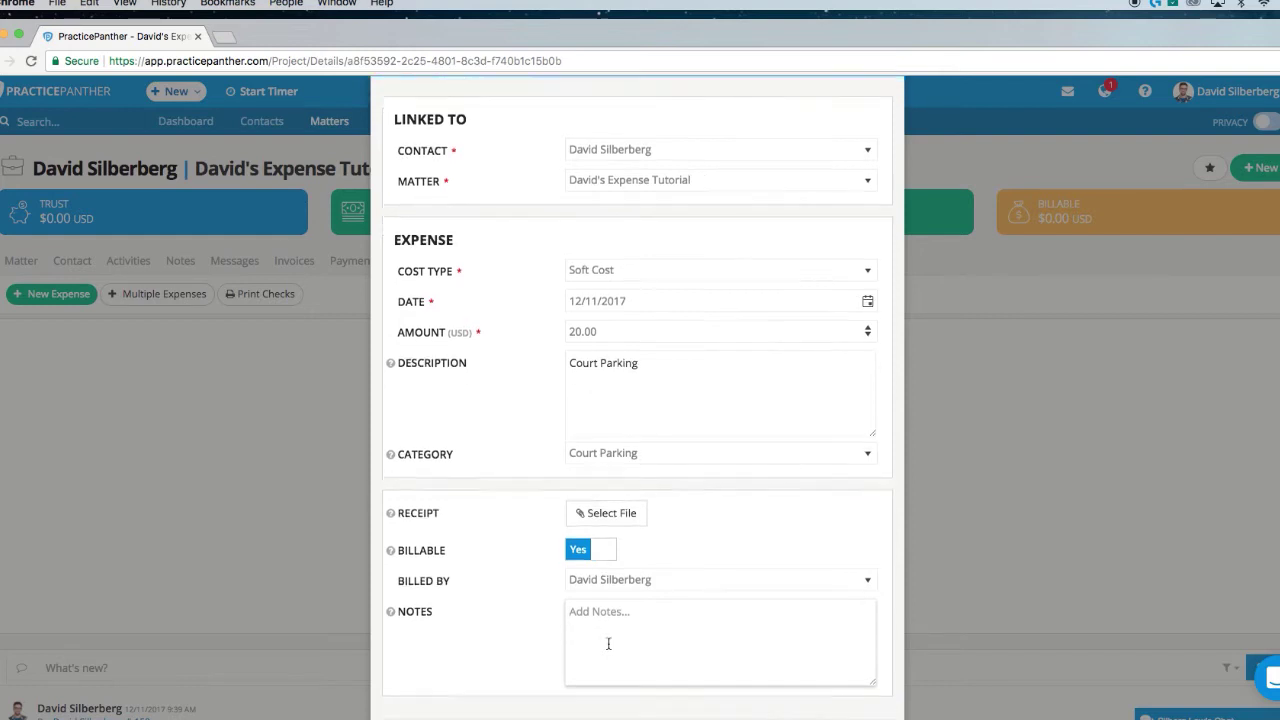
scroll(608, 643, down, 2)
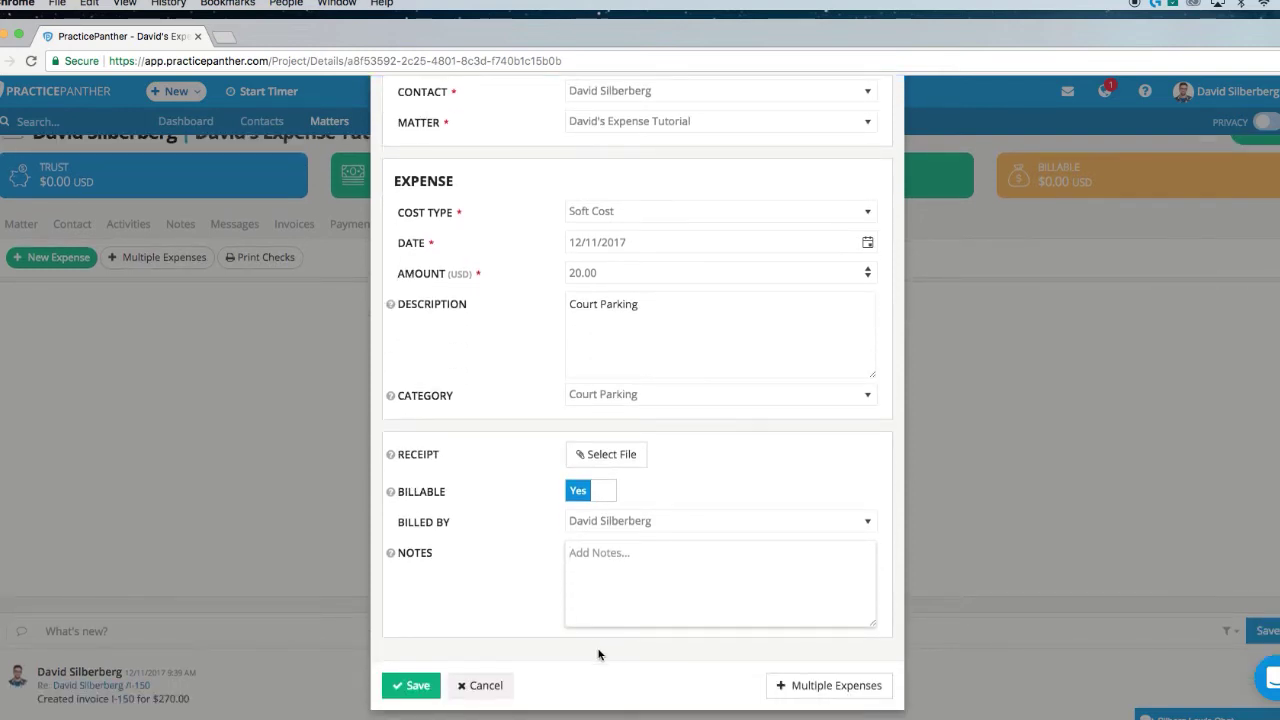
click(411, 685)
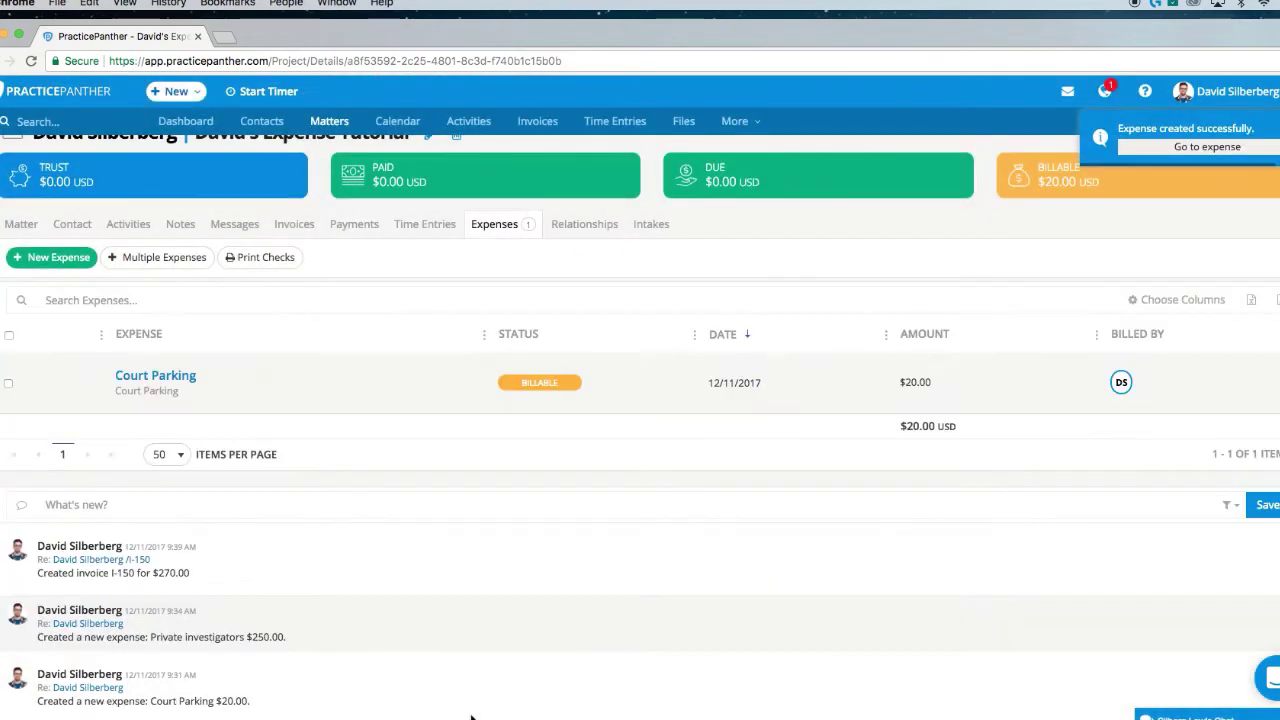
- Open the multiple expenses entry form from the matter, review its columns, and close it without entering anything
scroll(449, 633, up, 1)
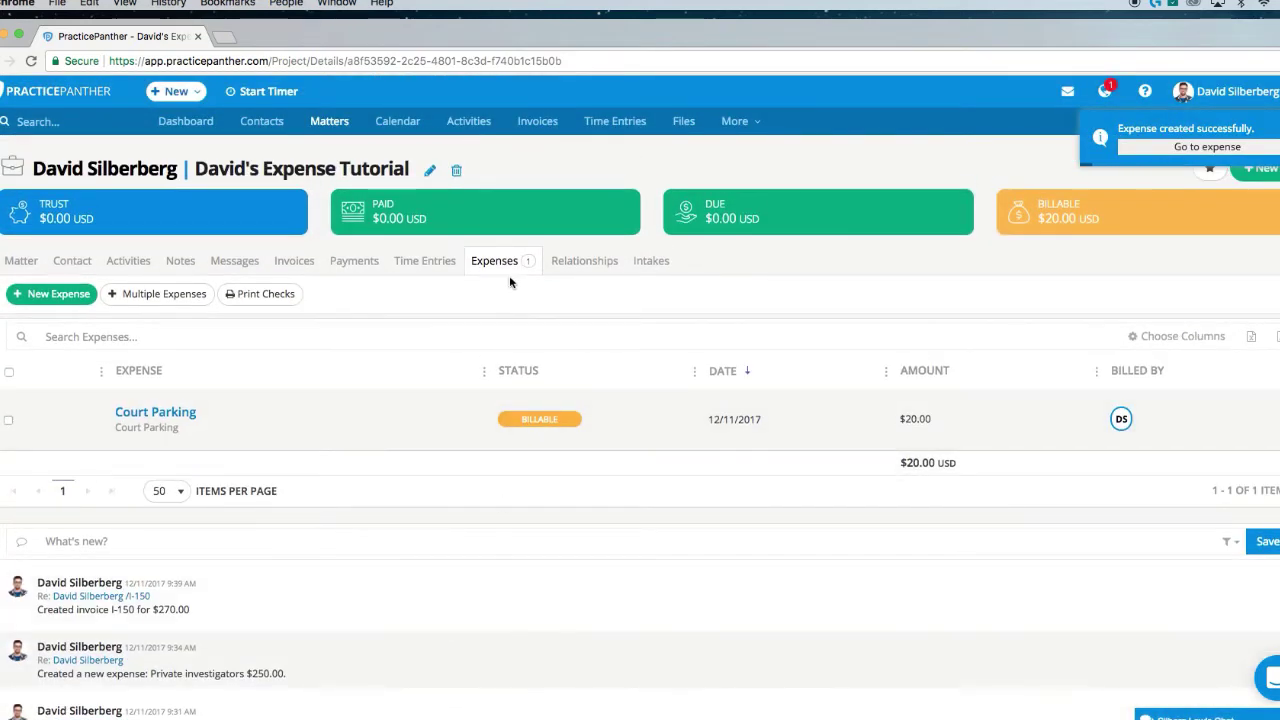
click(178, 298)
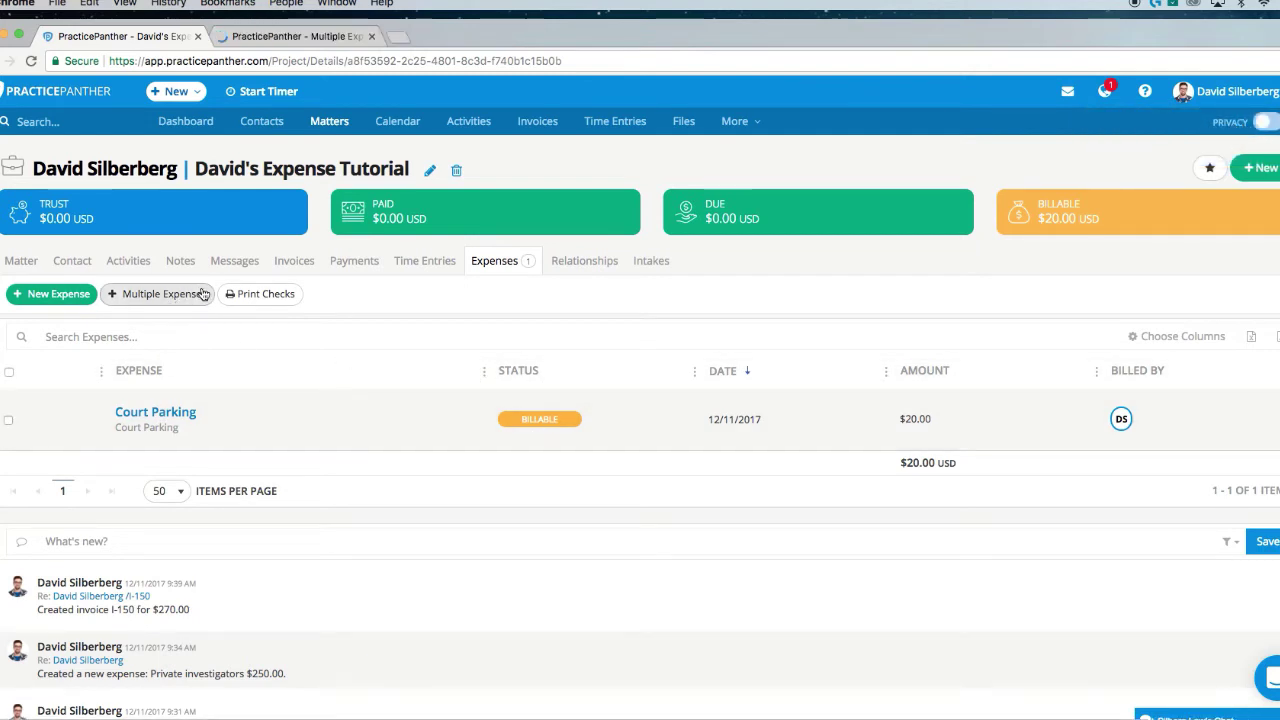
click(316, 38)
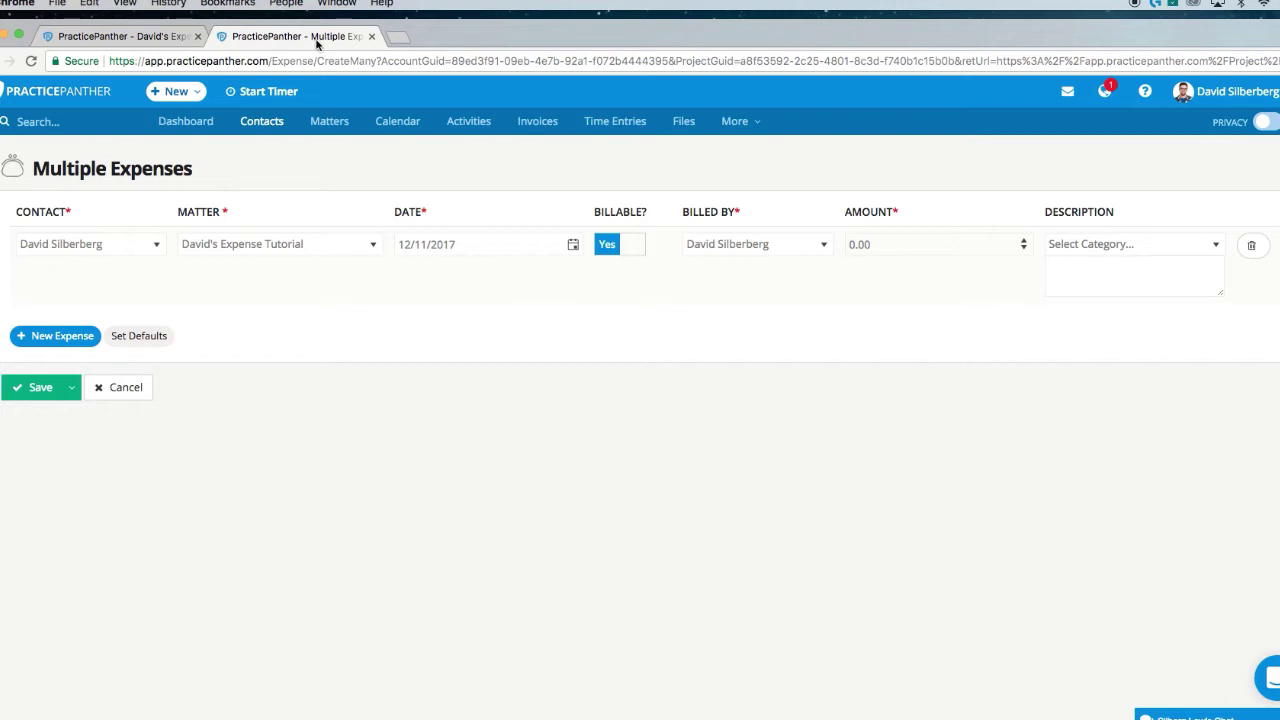
click(371, 36)
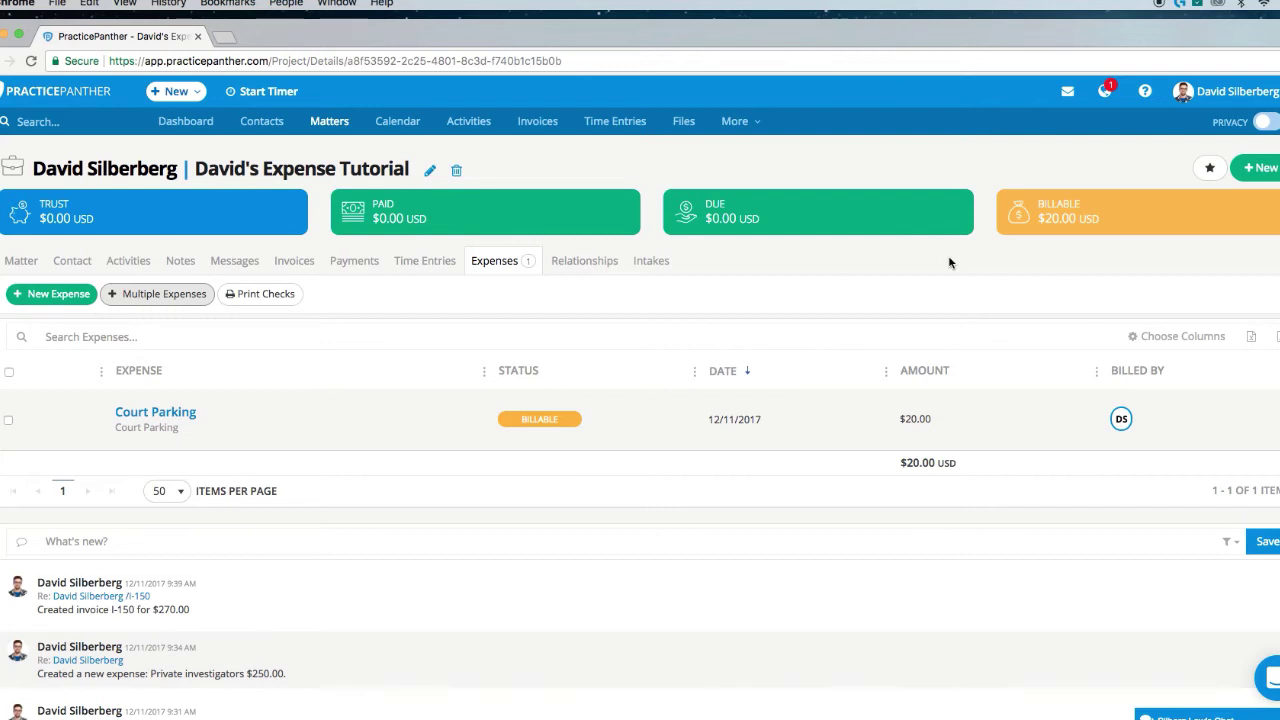
- Check the matter's billable total, then start a new expense on this matter with cost type Hard Cost
mouse_move(377, 442)
mouse_move(1091, 219)
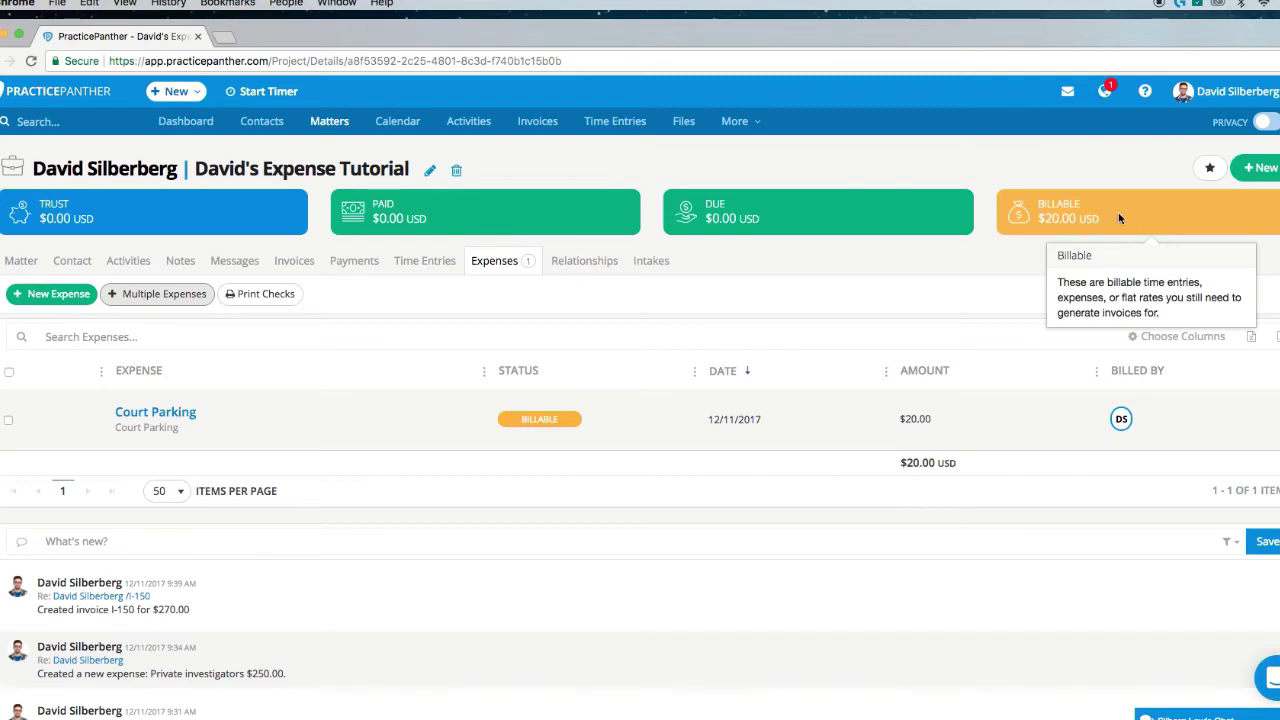
click(1262, 170)
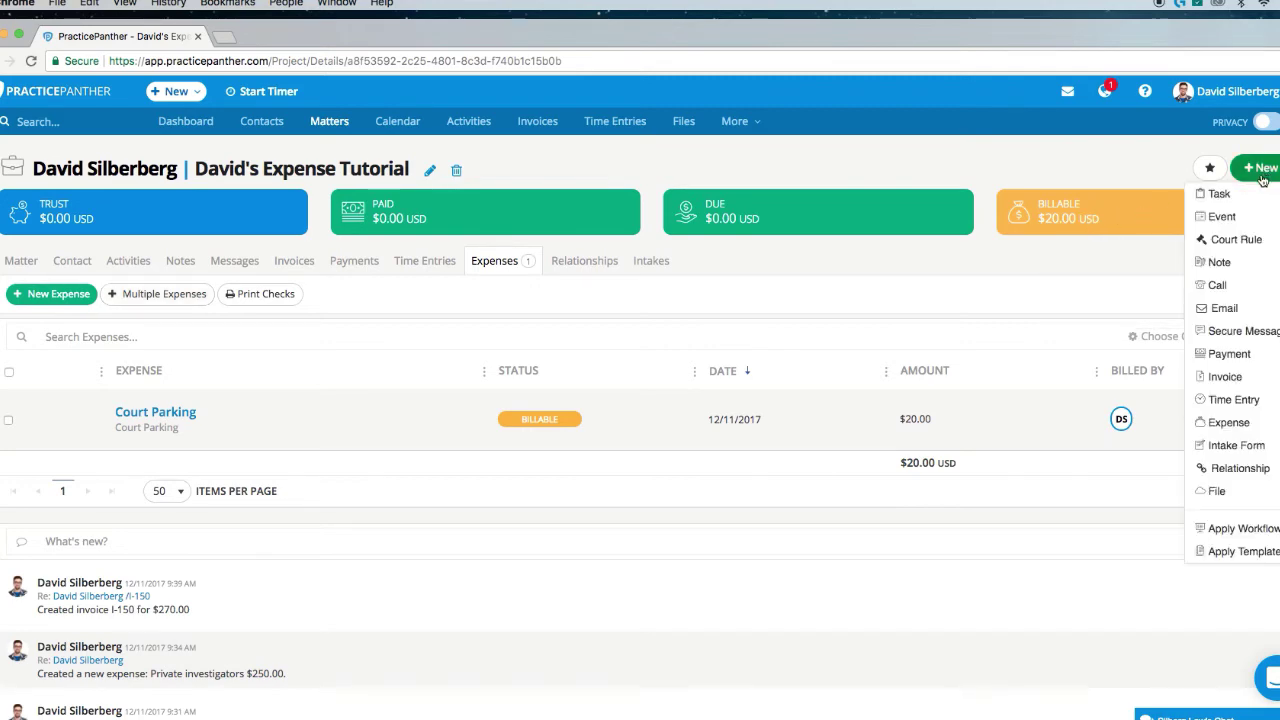
click(1232, 421)
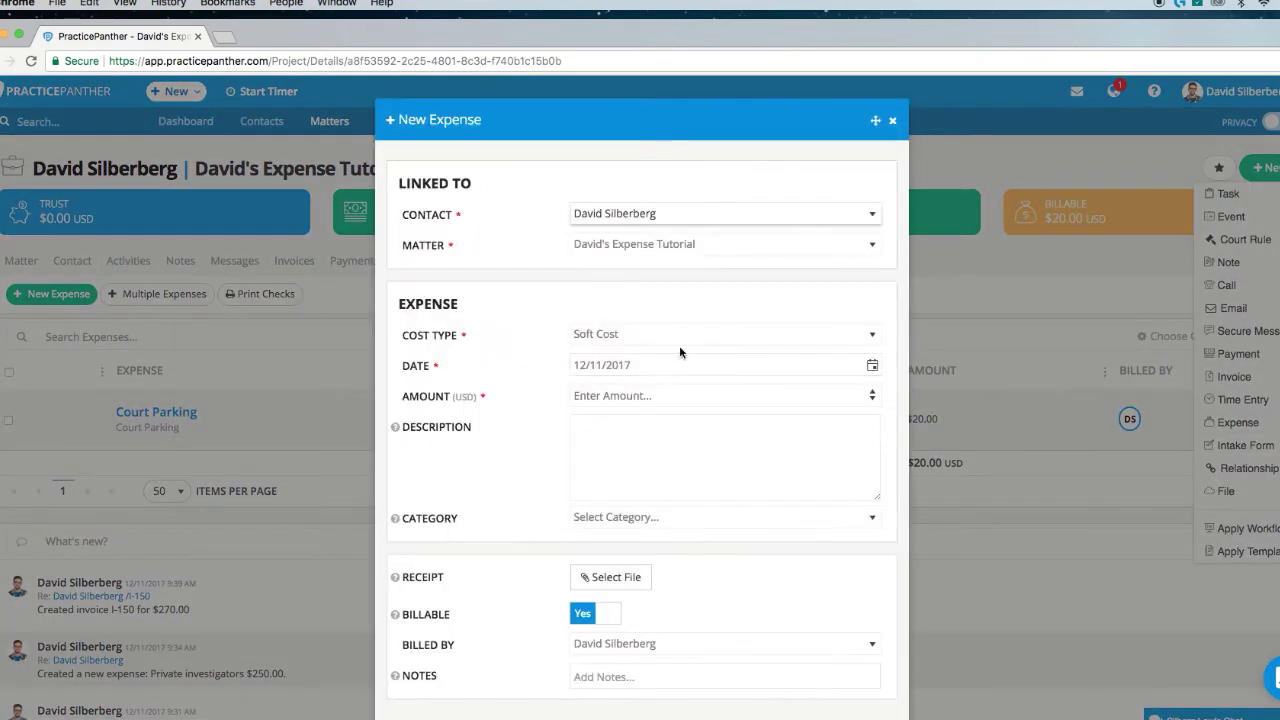
click(684, 339)
click(610, 392)
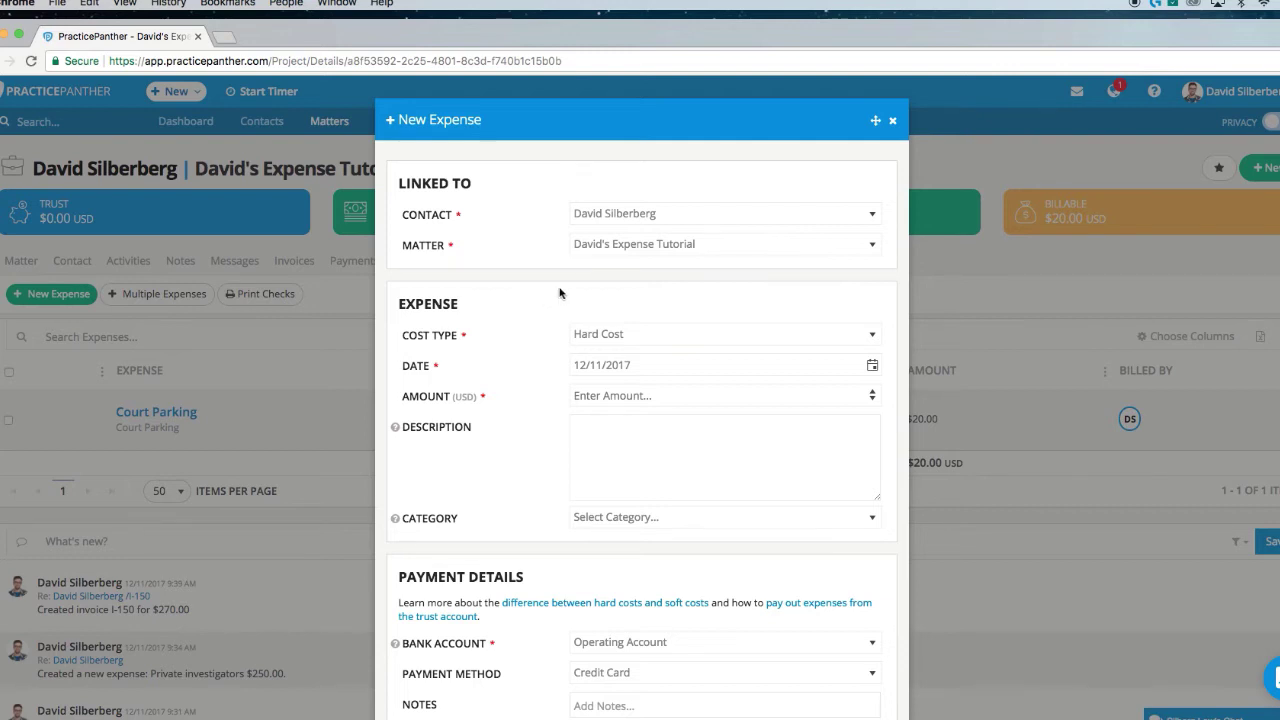
- Set the expense amount to 250 USD and assign the Private investigators category, leaving the description empty
click(612, 397)
text(2)
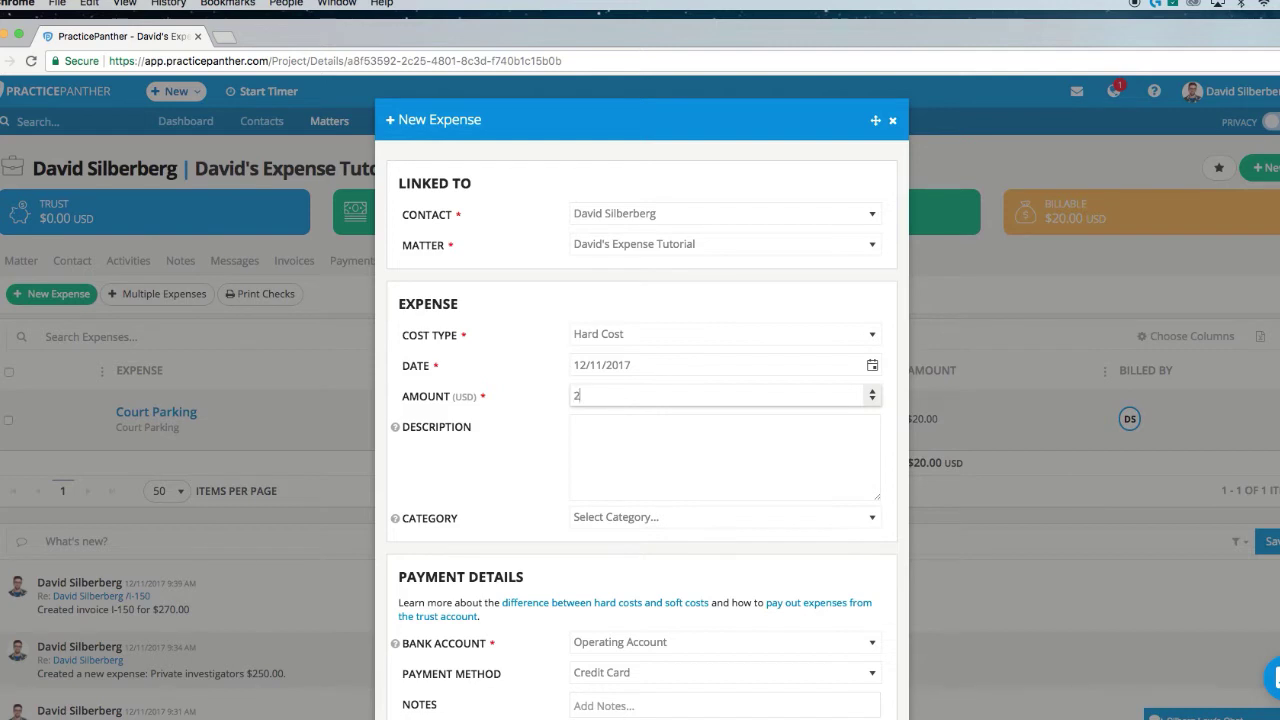
text(50)
click(617, 451)
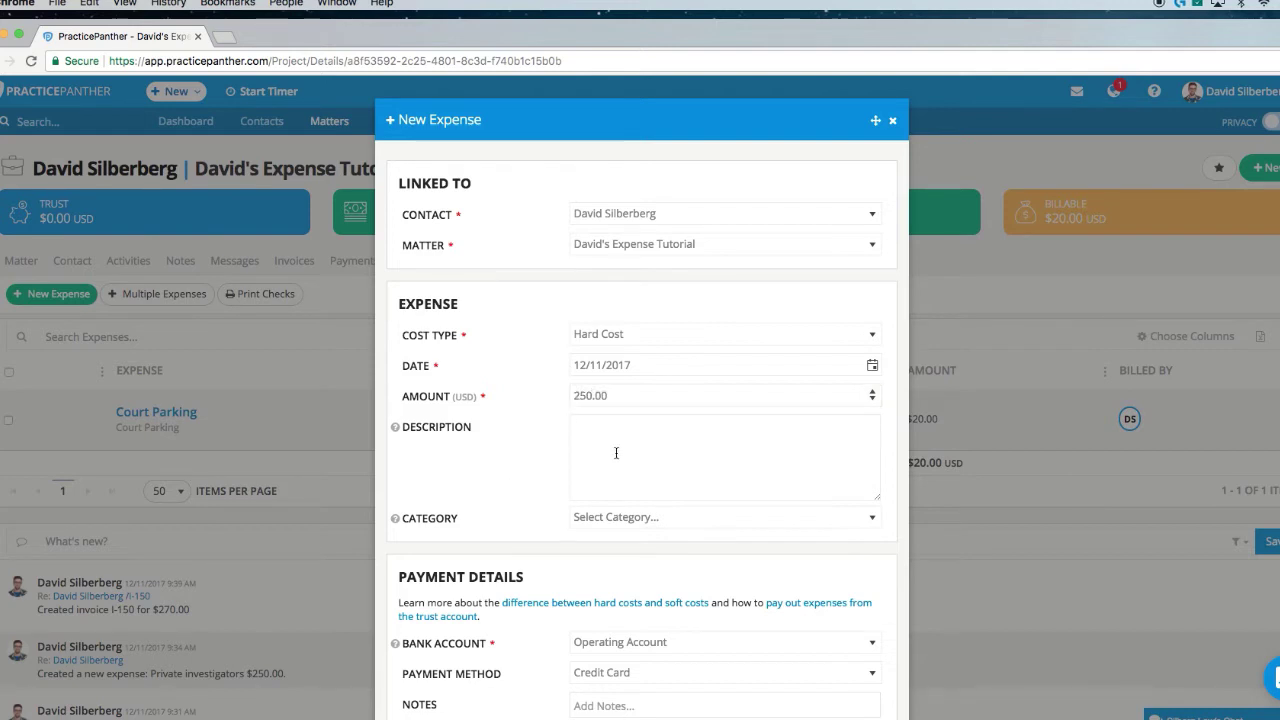
click(632, 518)
text(priv)
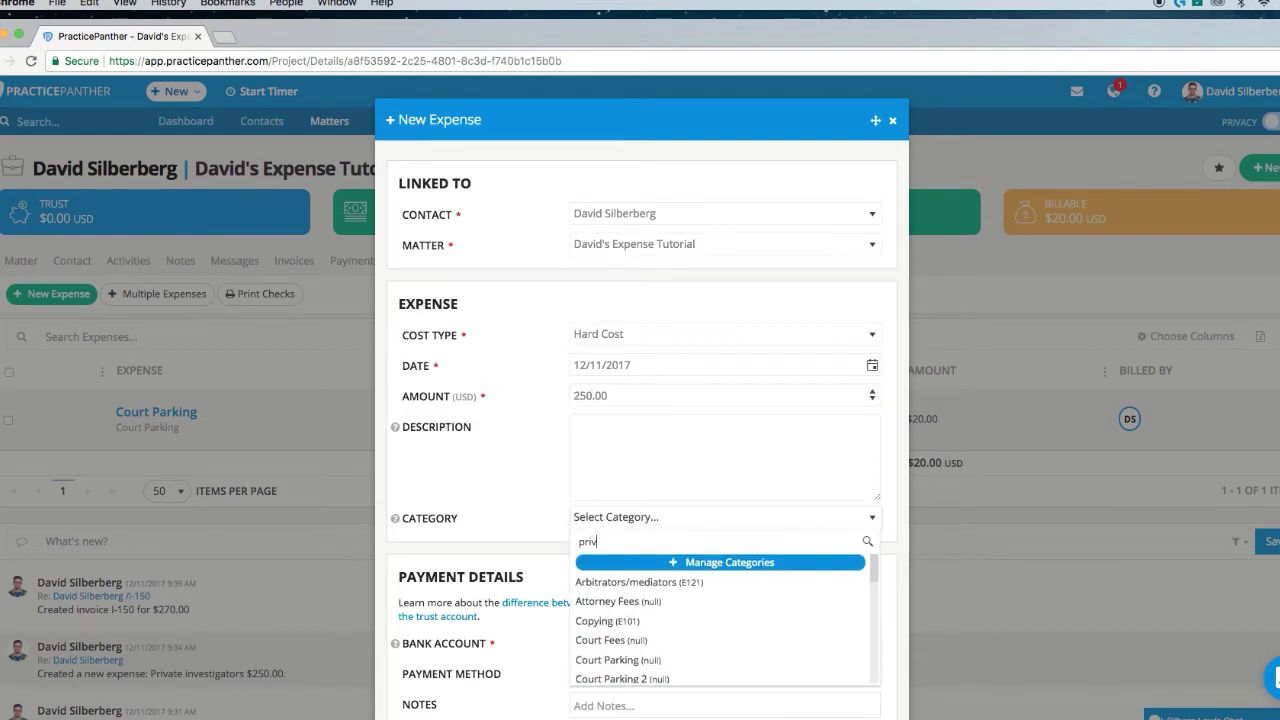
click(636, 565)
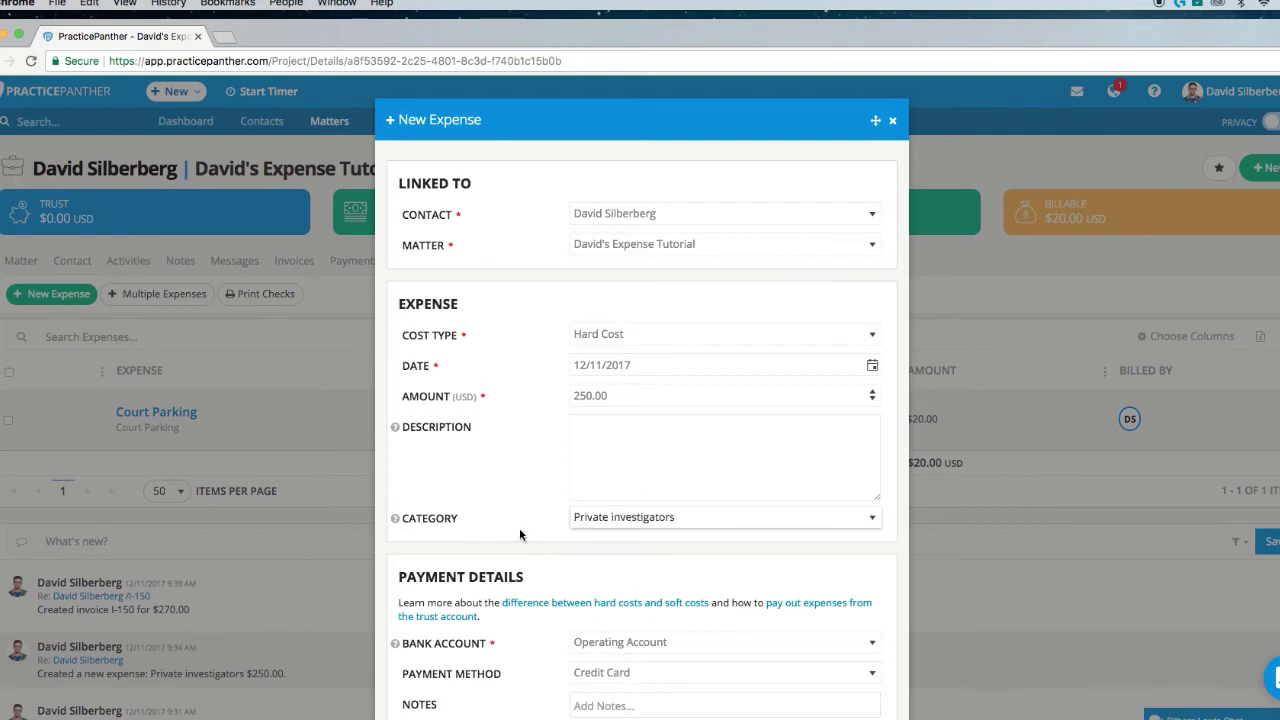
- Switch the cost type to Soft Cost and back to Hard Cost to compare the payment fields
scroll(478, 528, down, 1)
scroll(478, 532, down, 3)
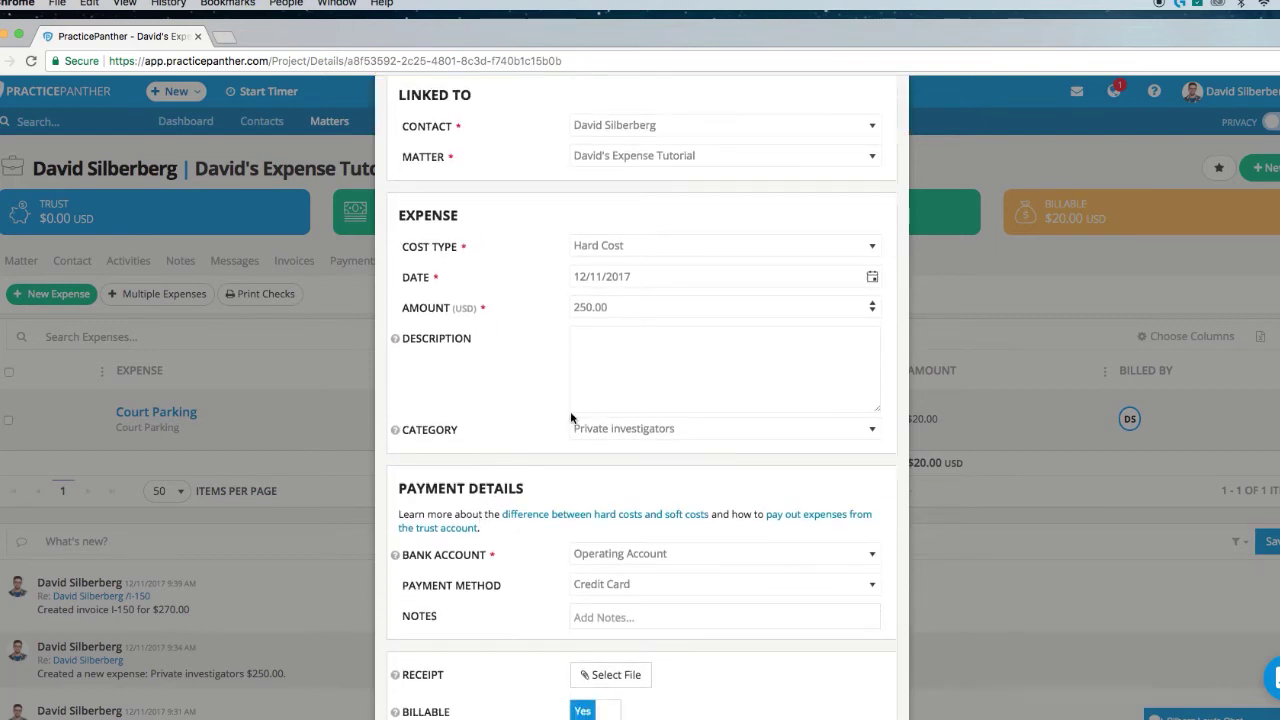
click(648, 252)
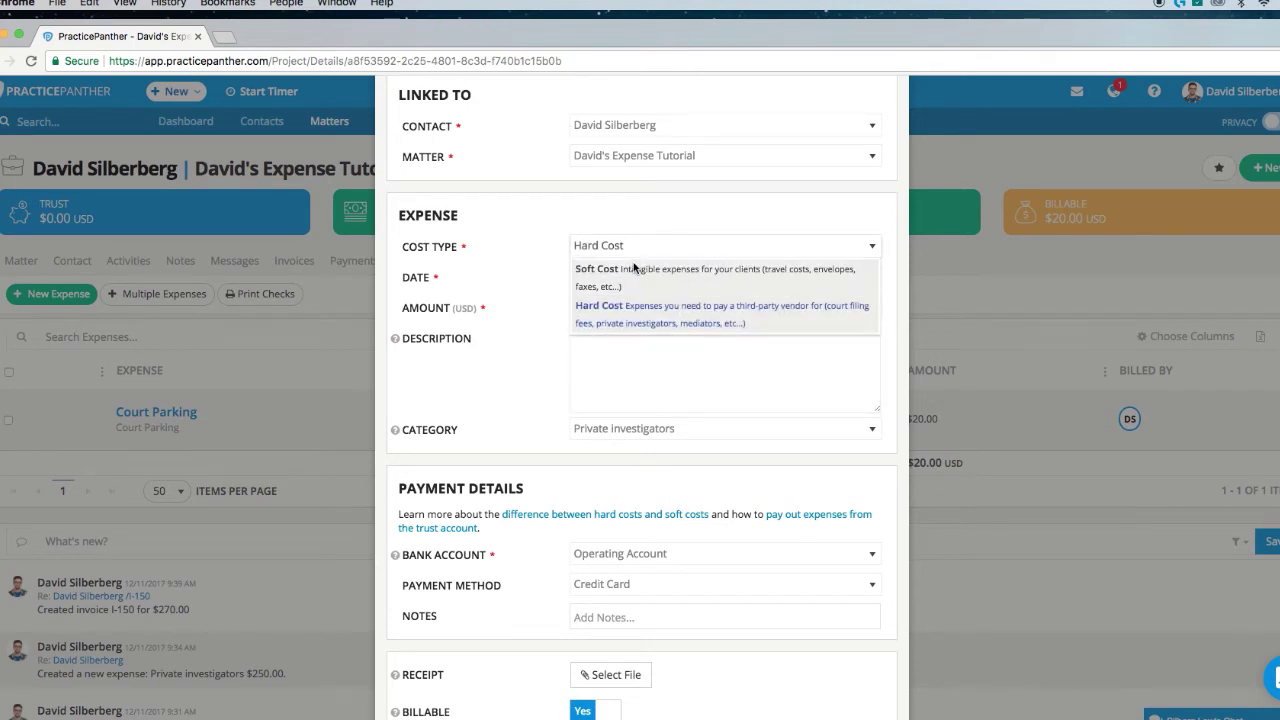
click(625, 269)
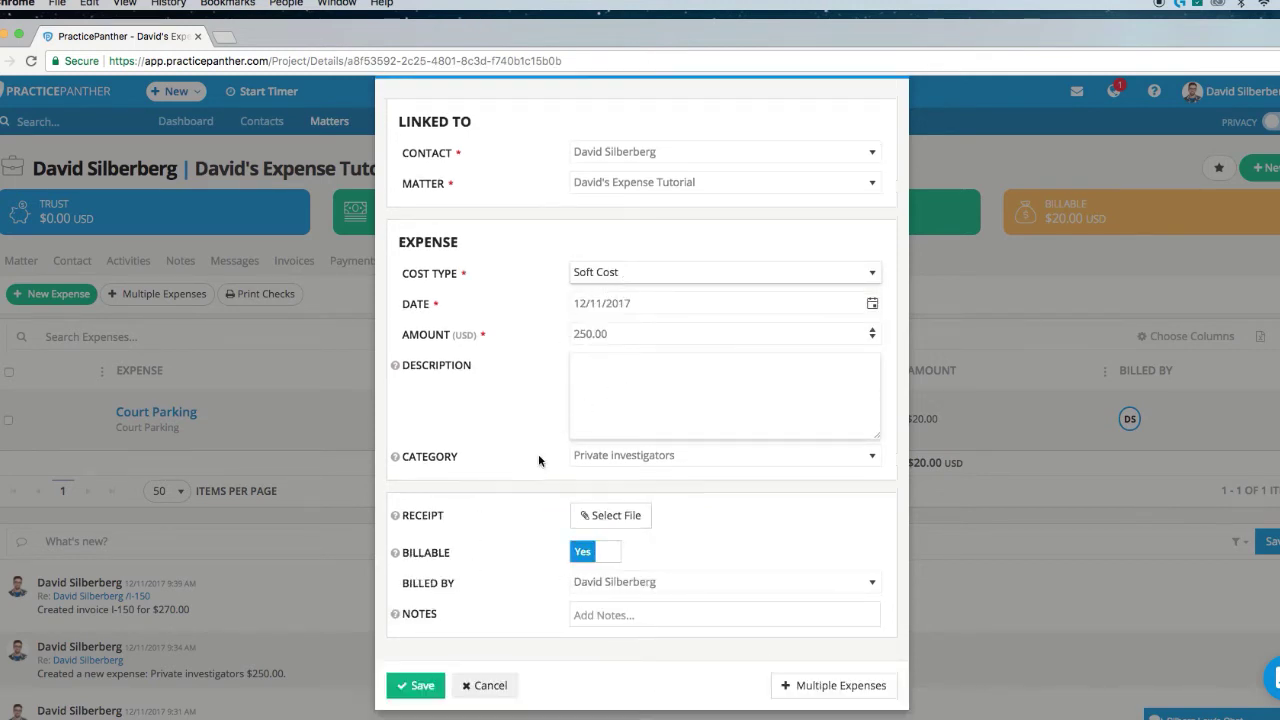
click(645, 284)
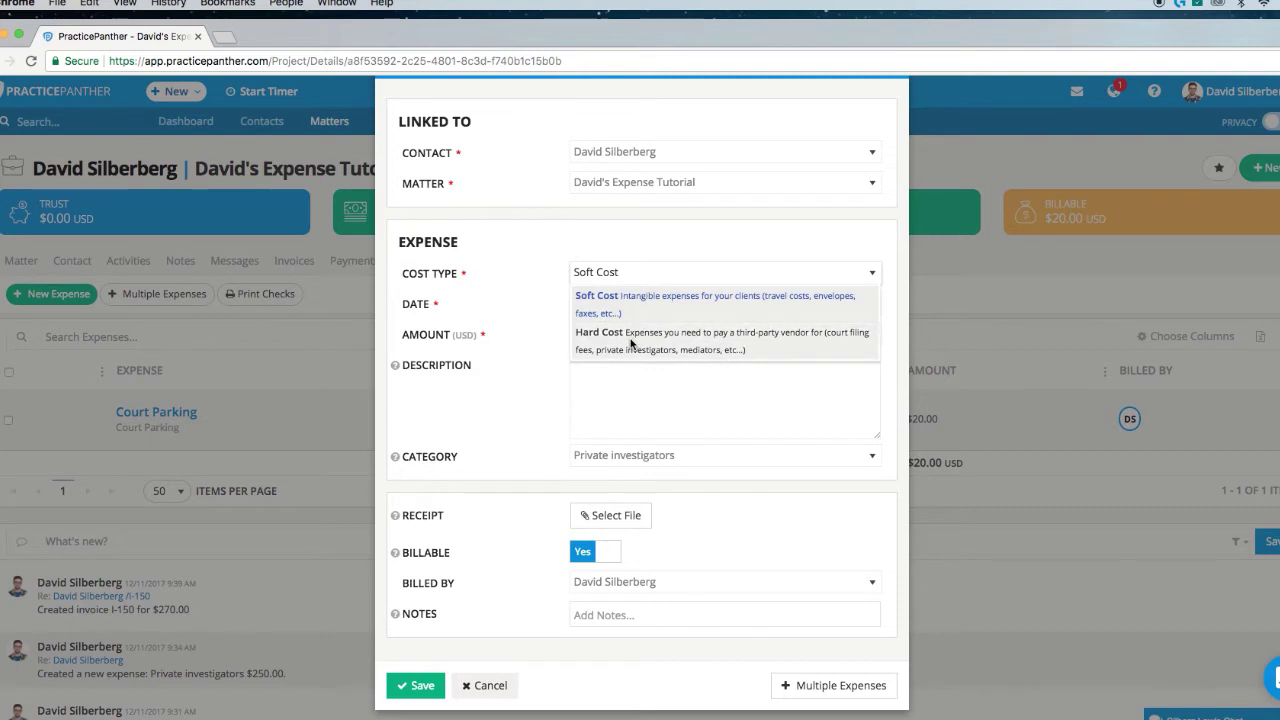
click(633, 336)
- Review the payment details, keep Operating Account as the bank account, and set the payment method to Check
drag(400, 490, 524, 494)
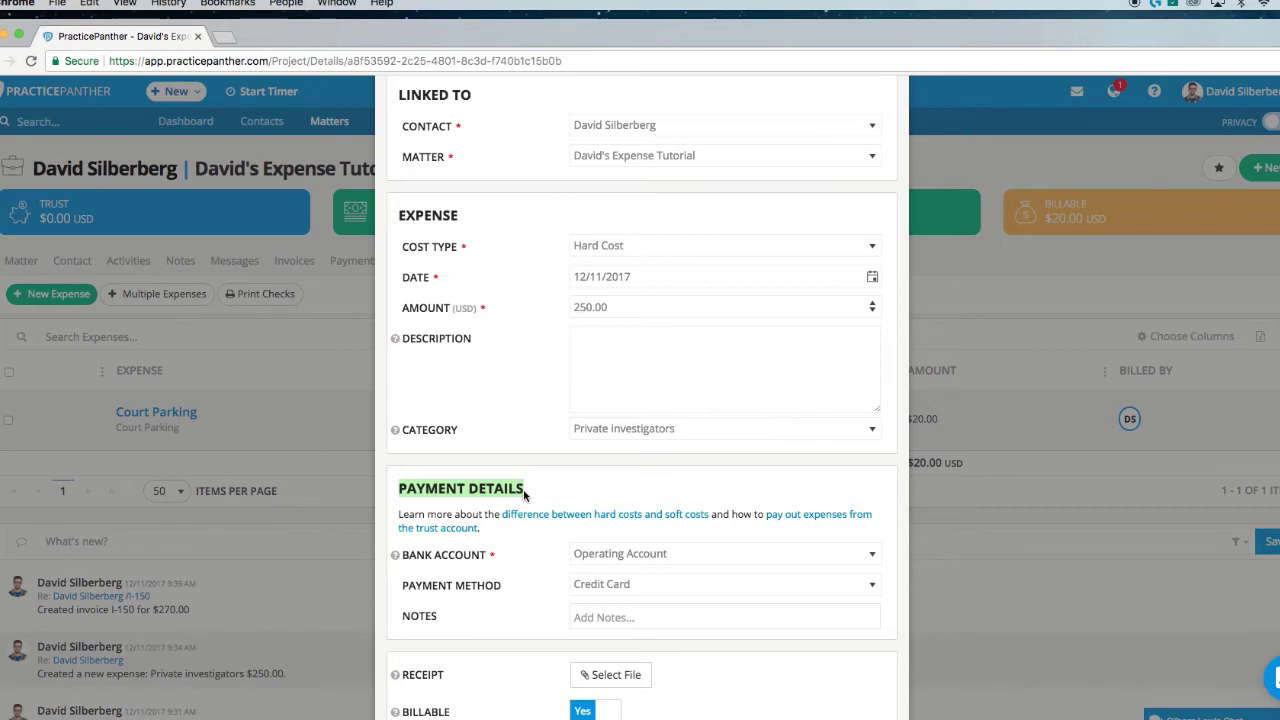
click(611, 553)
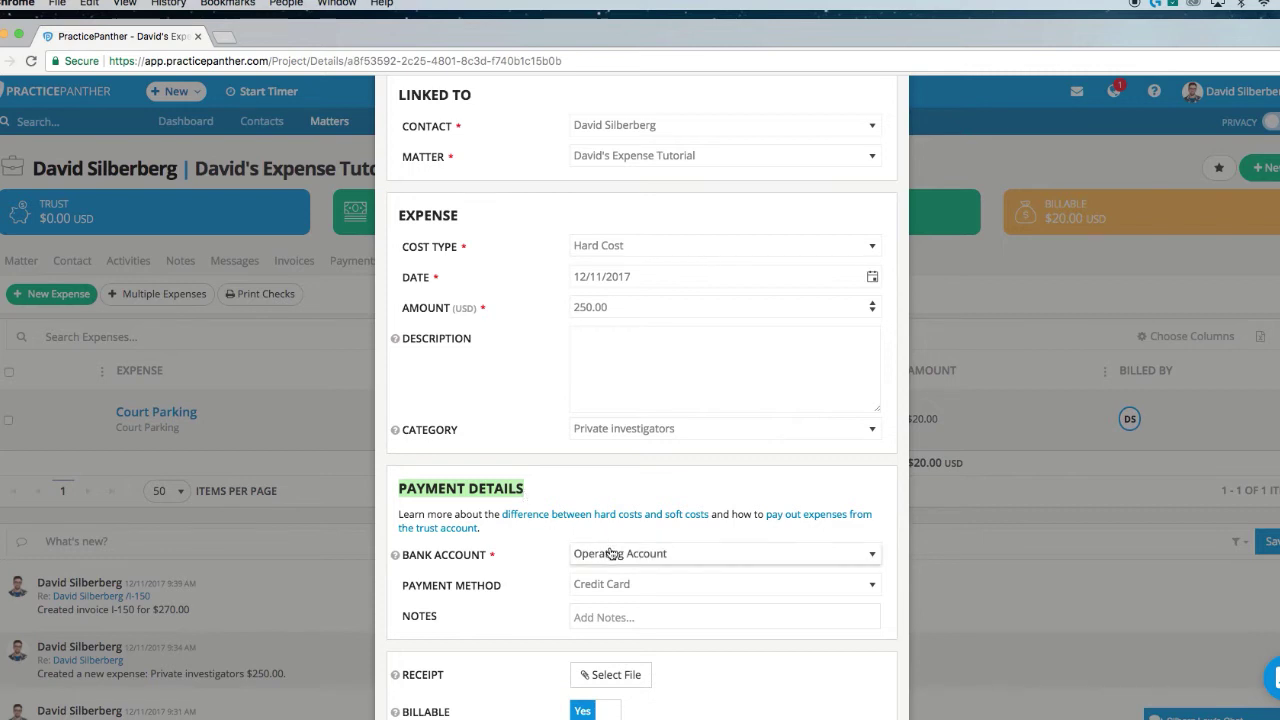
click(538, 556)
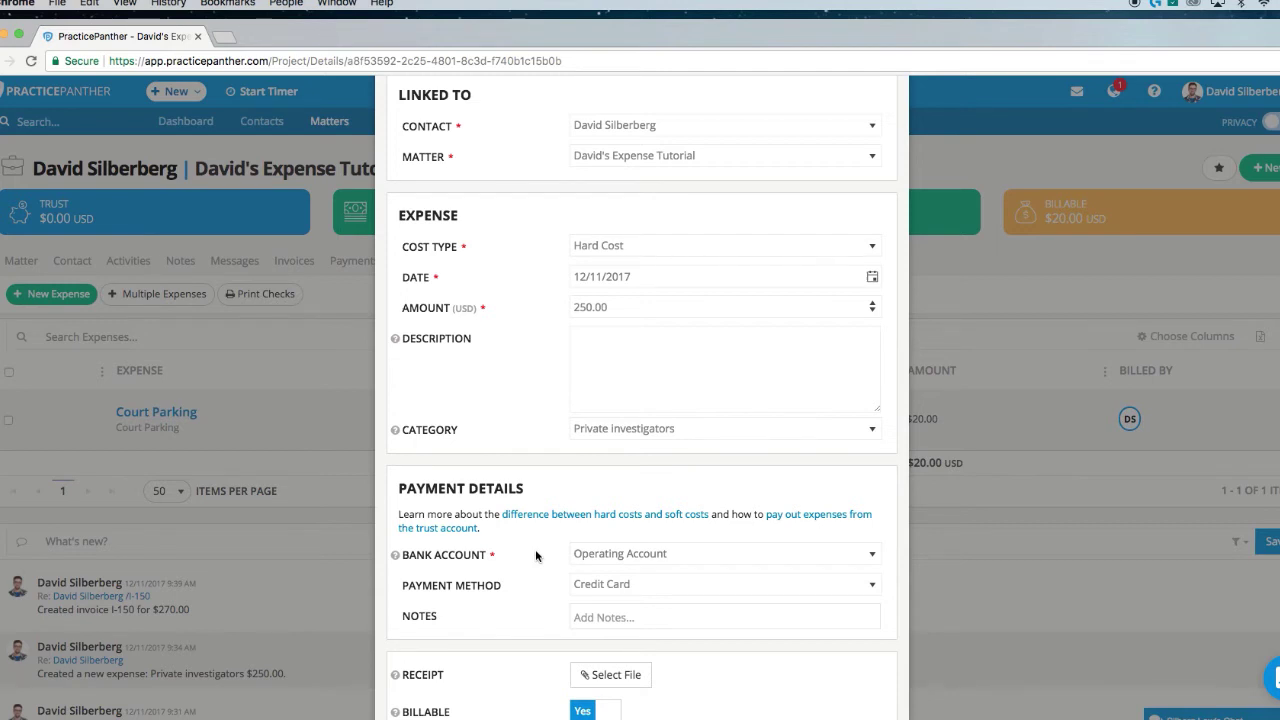
scroll(536, 556, down, 4)
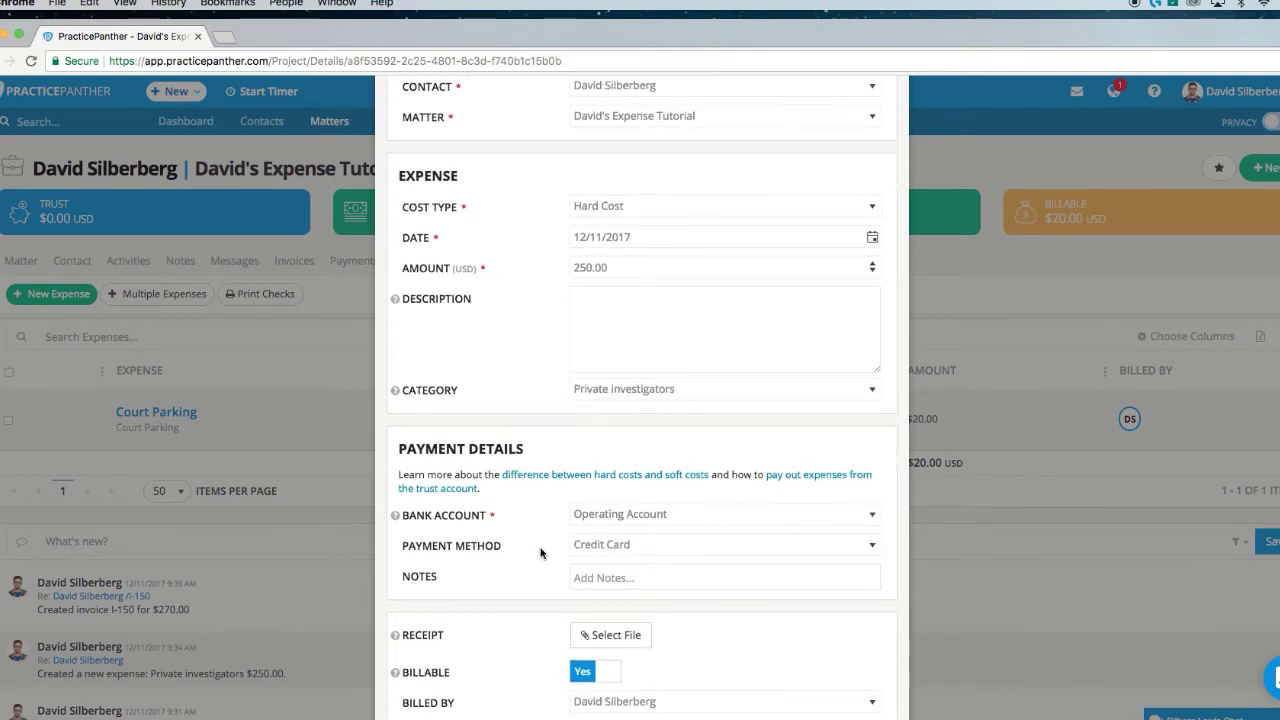
click(620, 436)
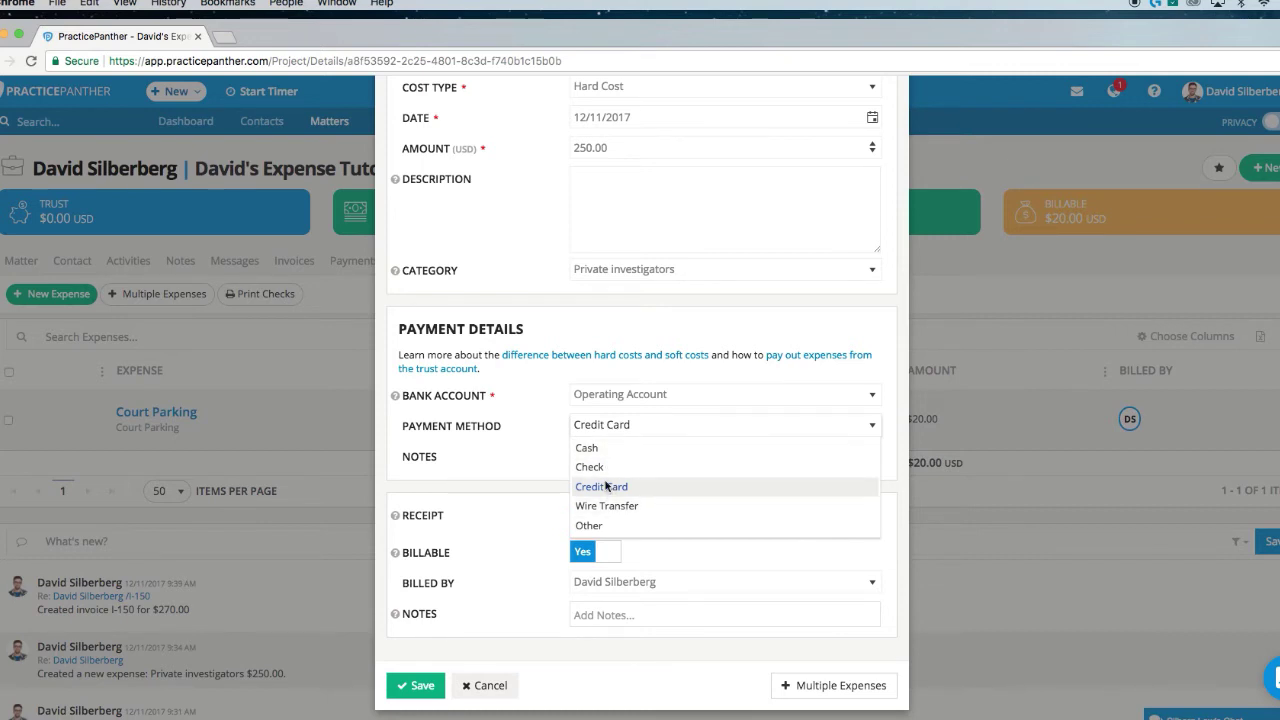
click(586, 470)
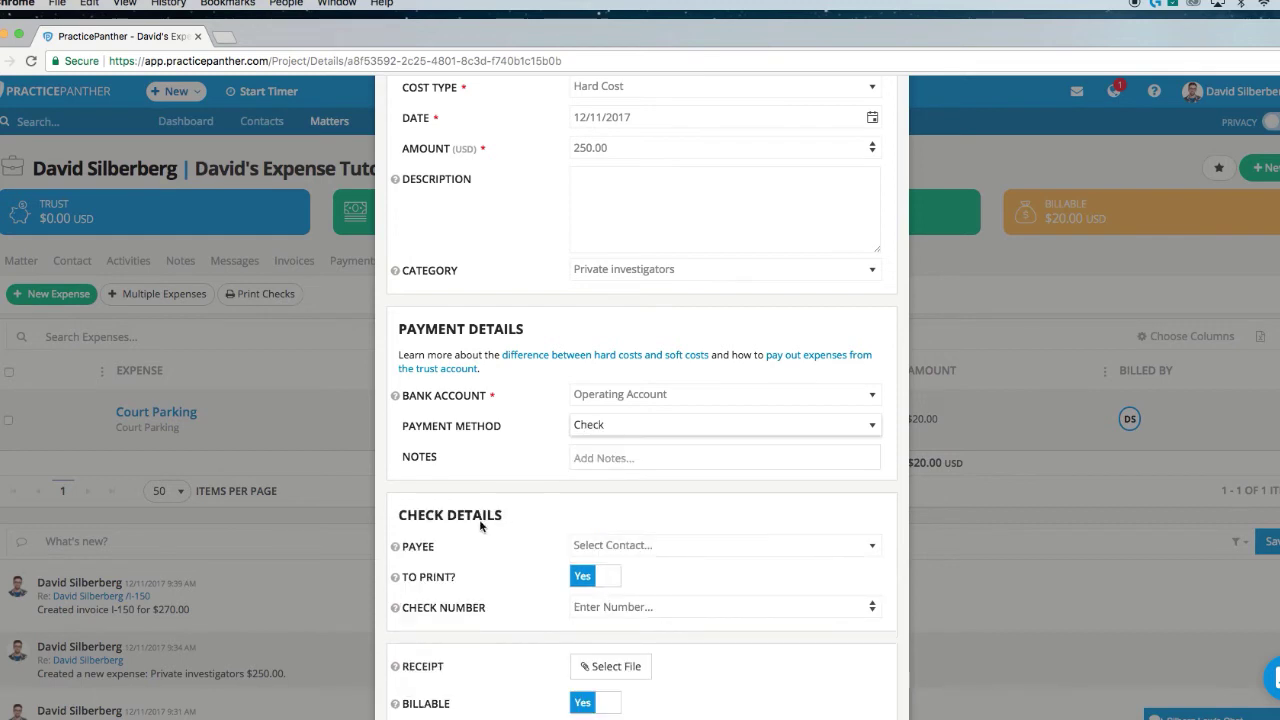
- Review the check details, leave the check set for printing, and select the private investigator's contact as payee
drag(400, 516, 505, 517)
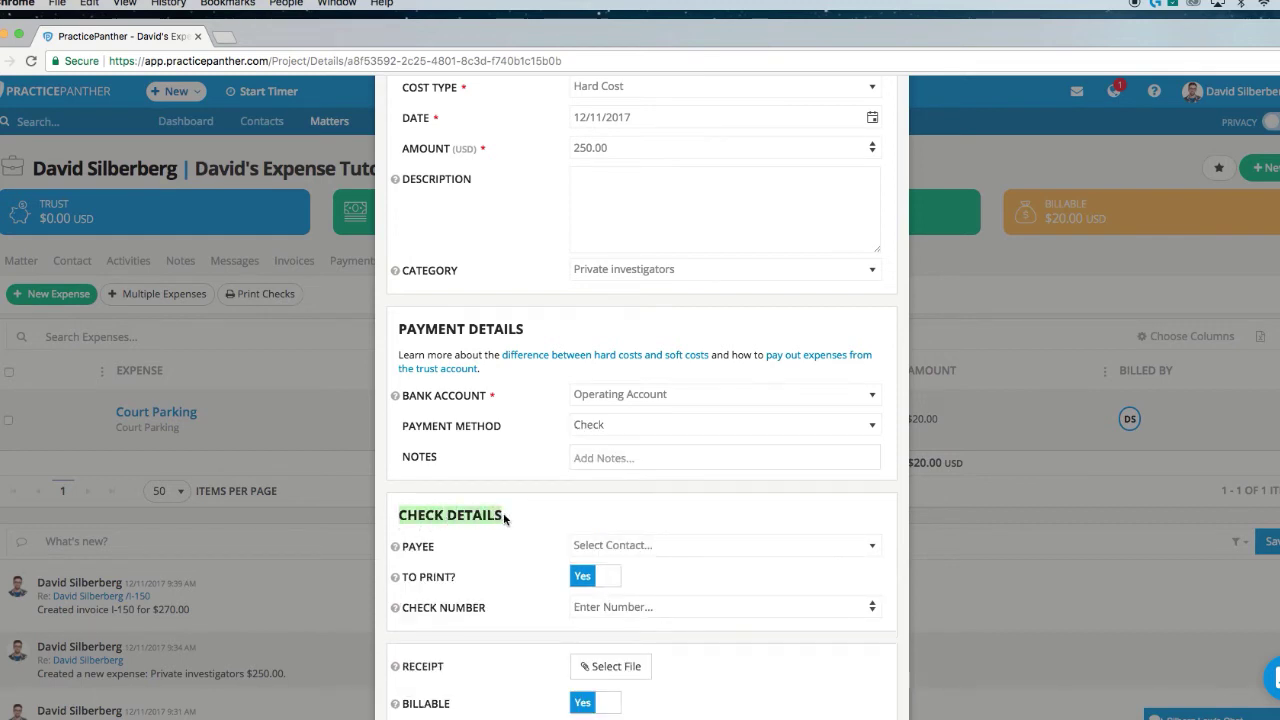
click(505, 517)
scroll(505, 517, down, 1)
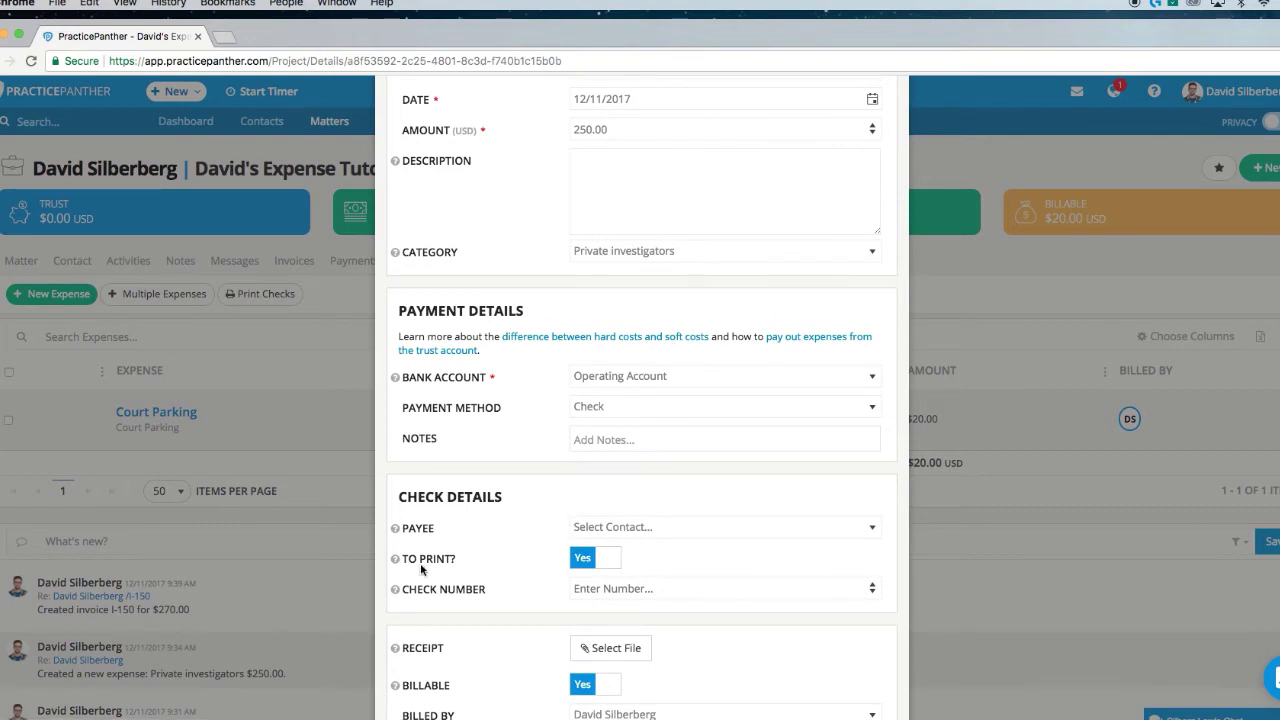
drag(402, 562, 455, 566)
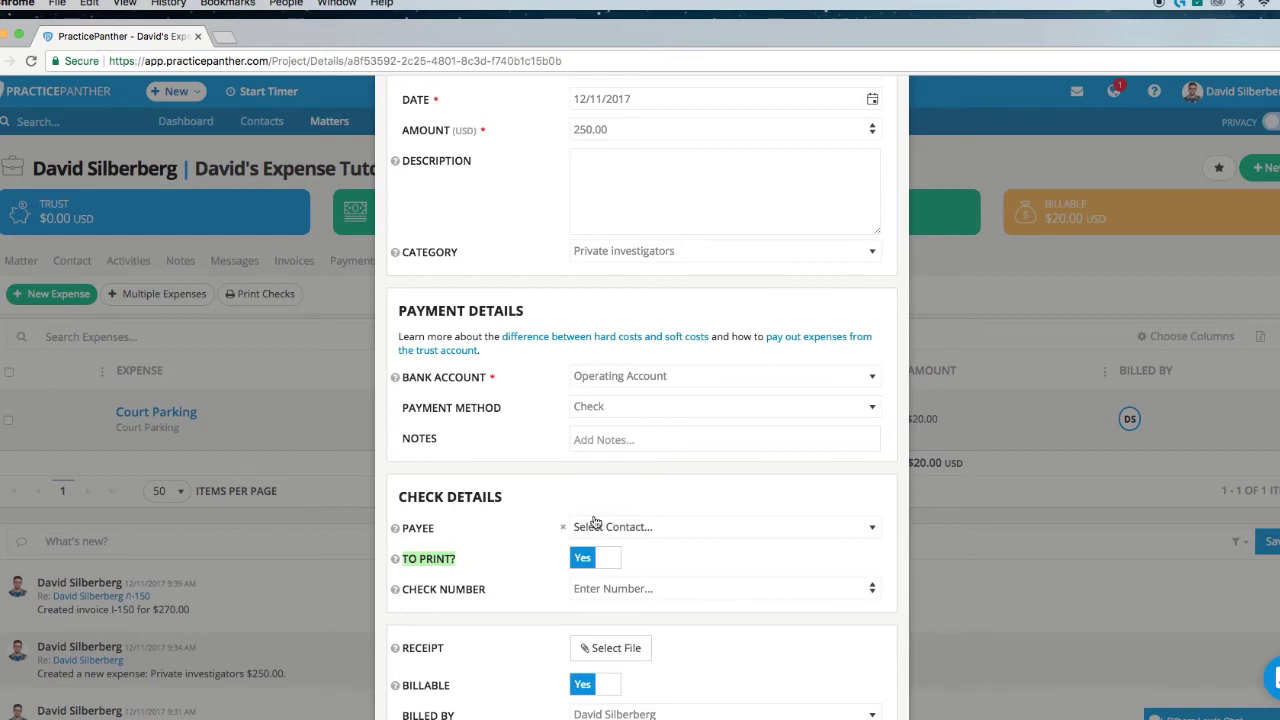
click(643, 531)
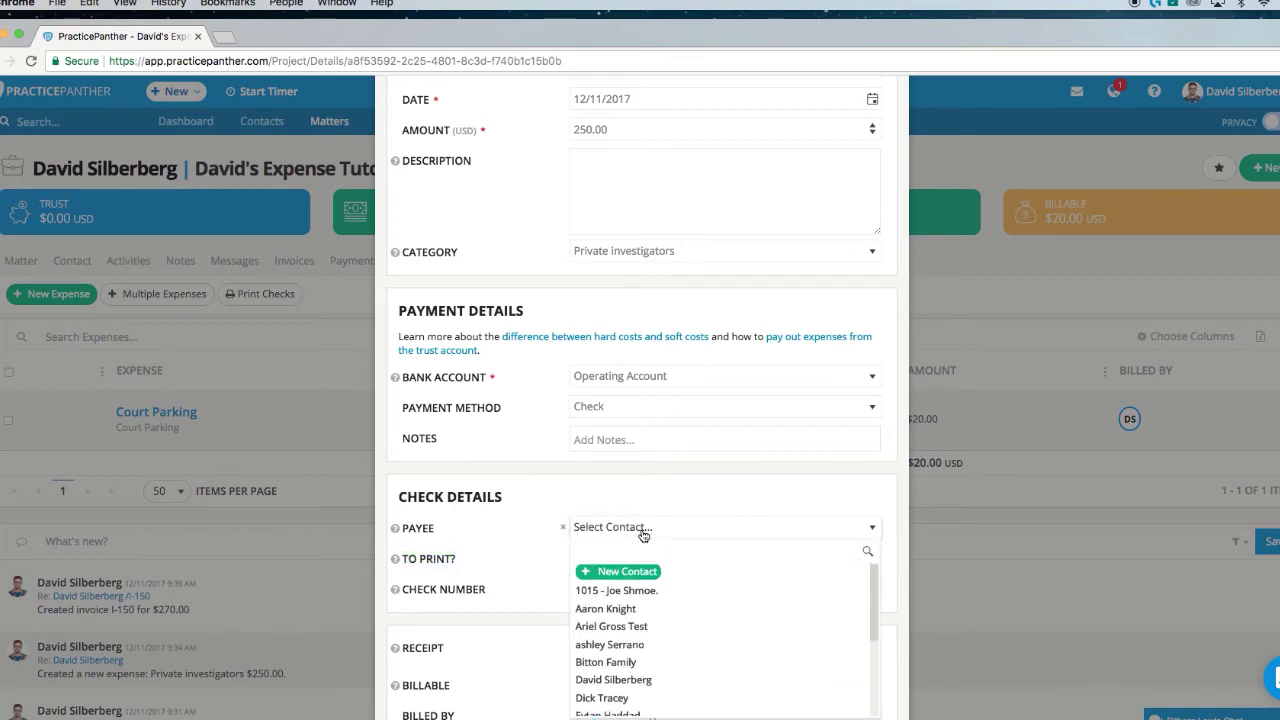
text(dick)
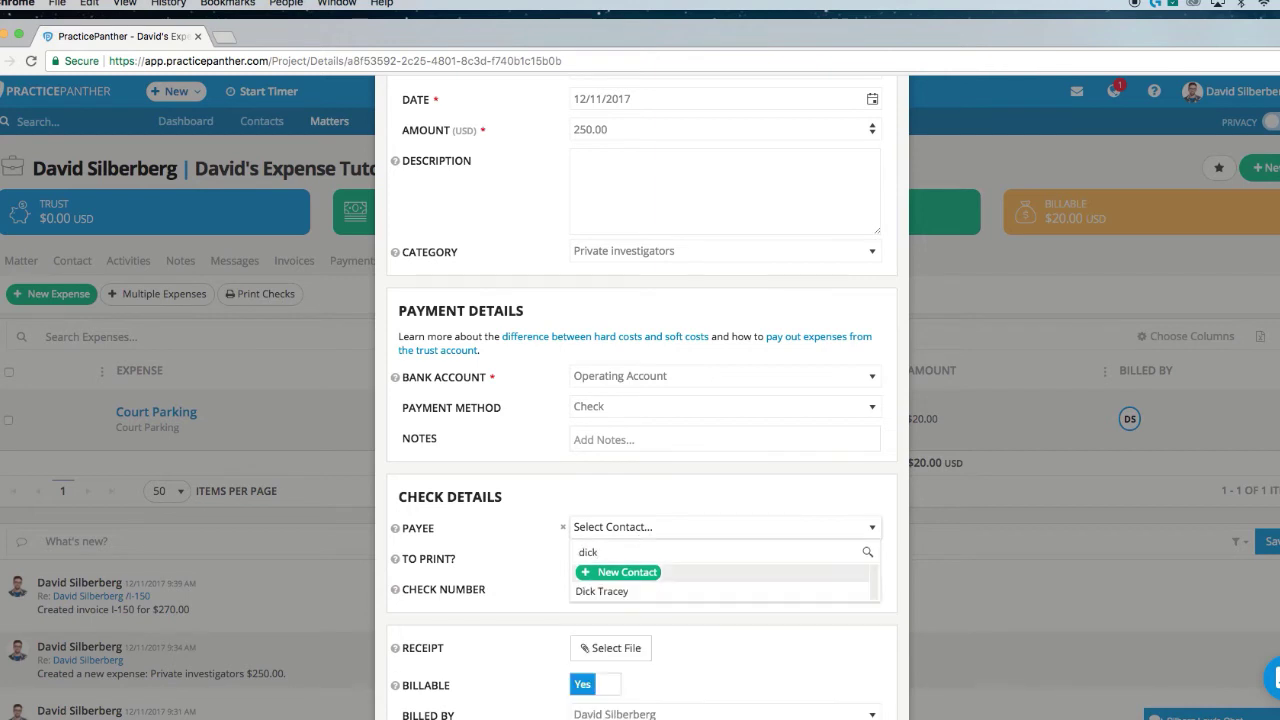
click(630, 592)
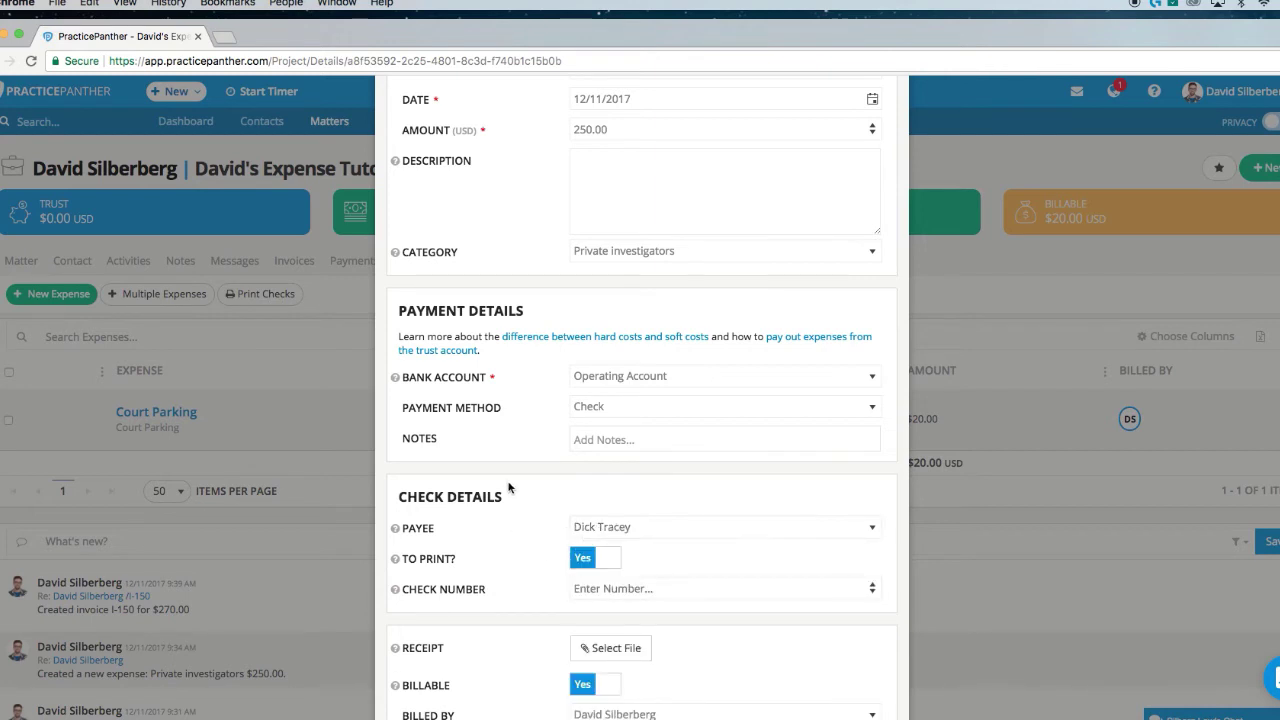
- Enter the payment note "Hired Private Investigator" followed by the investigator's full name
click(595, 586)
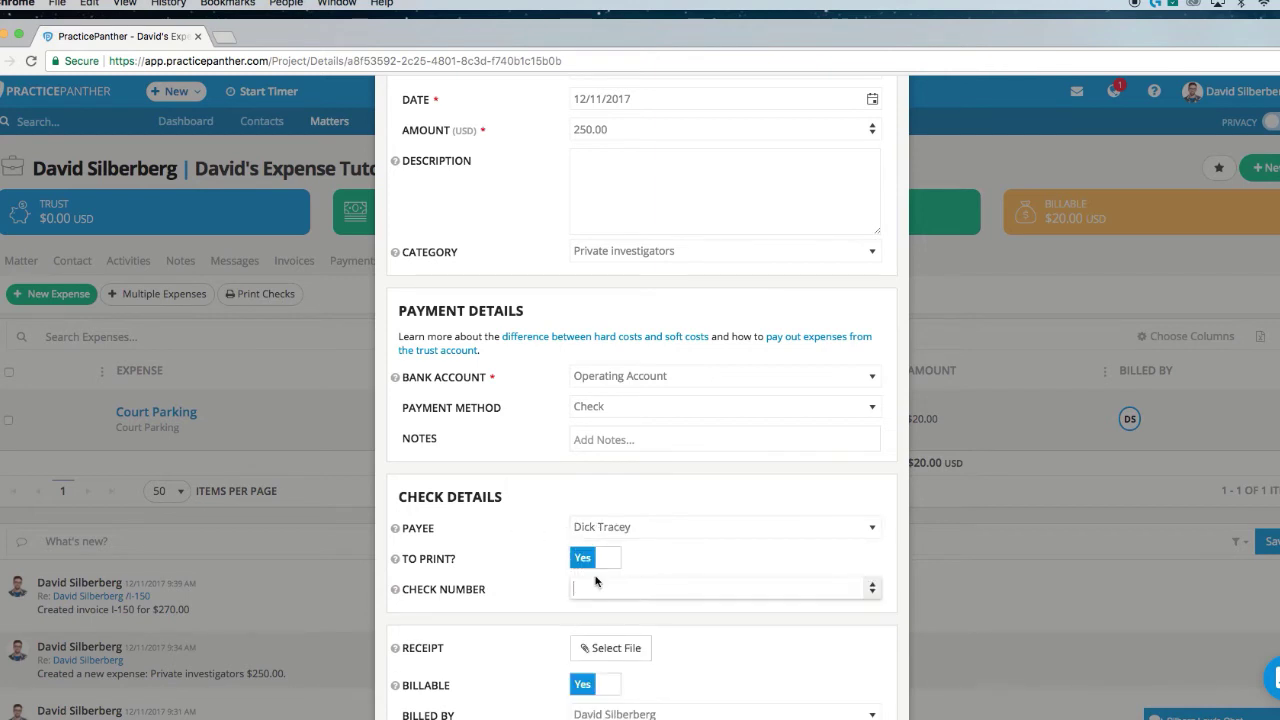
click(593, 440)
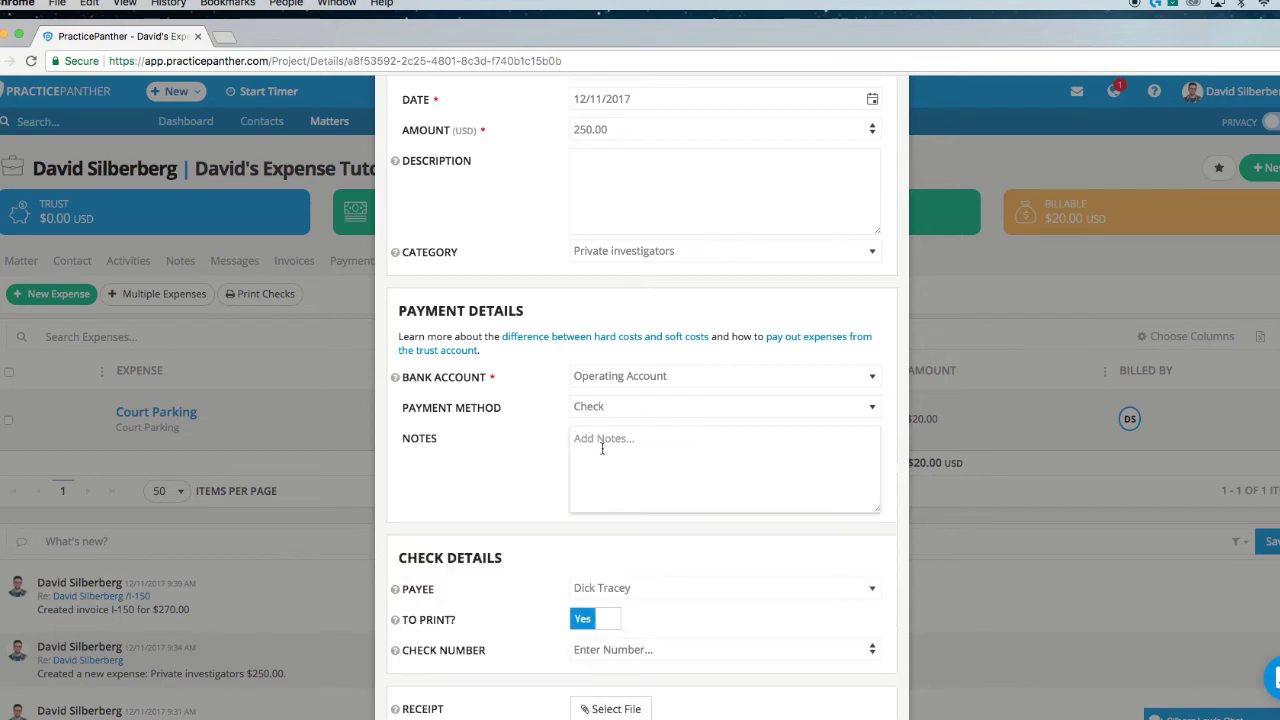
text(Hired Private Investi)
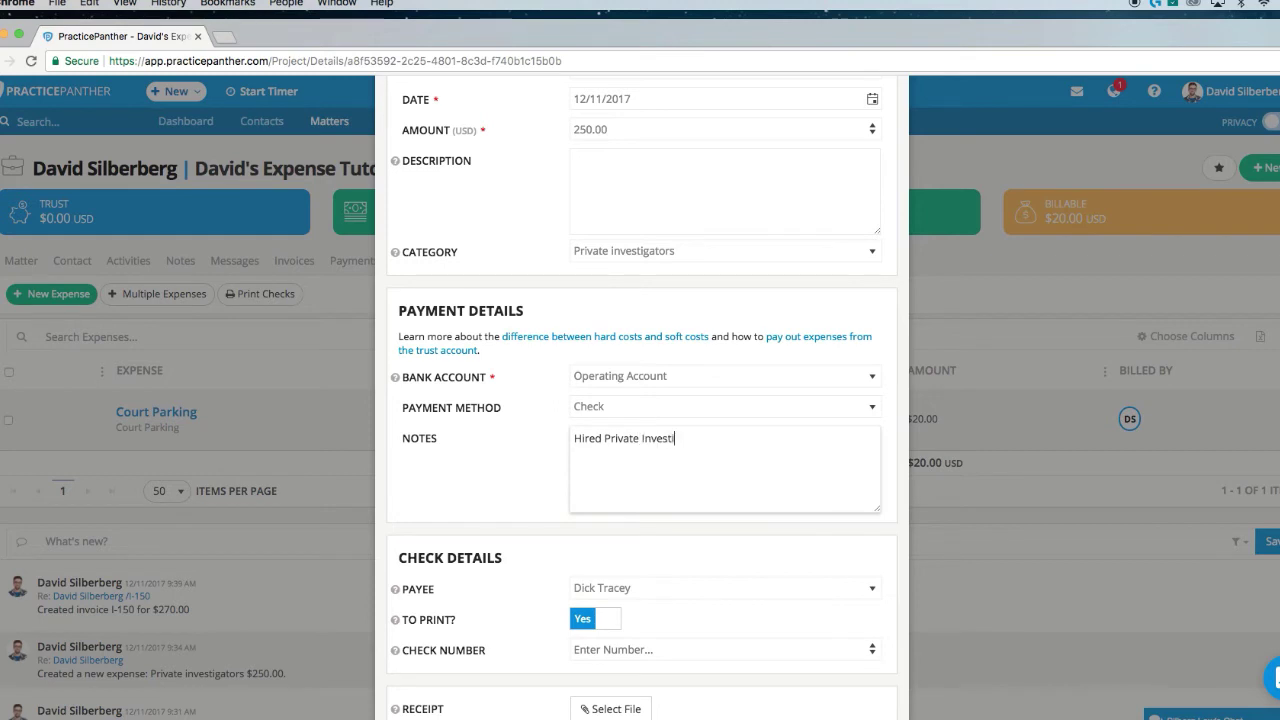
text(gator Dick Tracey)
- Set the check number to 1234 and save the billable private investigator expense
scroll(542, 500, down, 3)
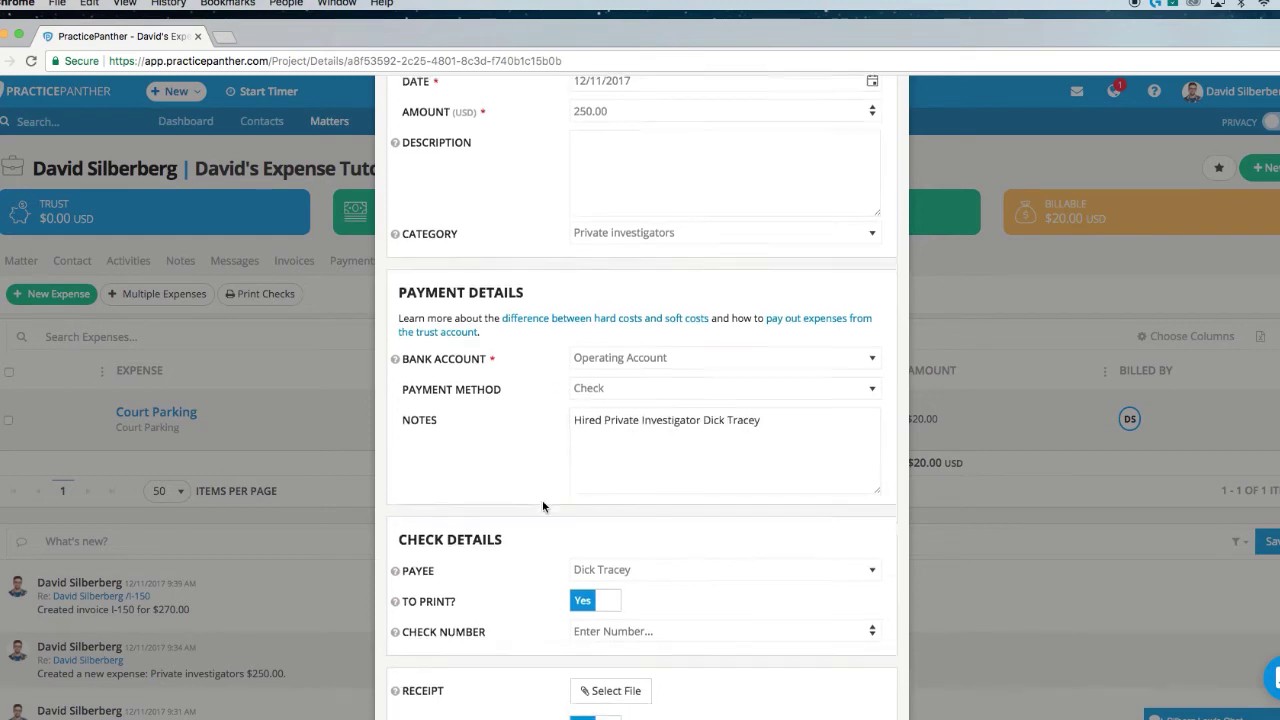
click(631, 507)
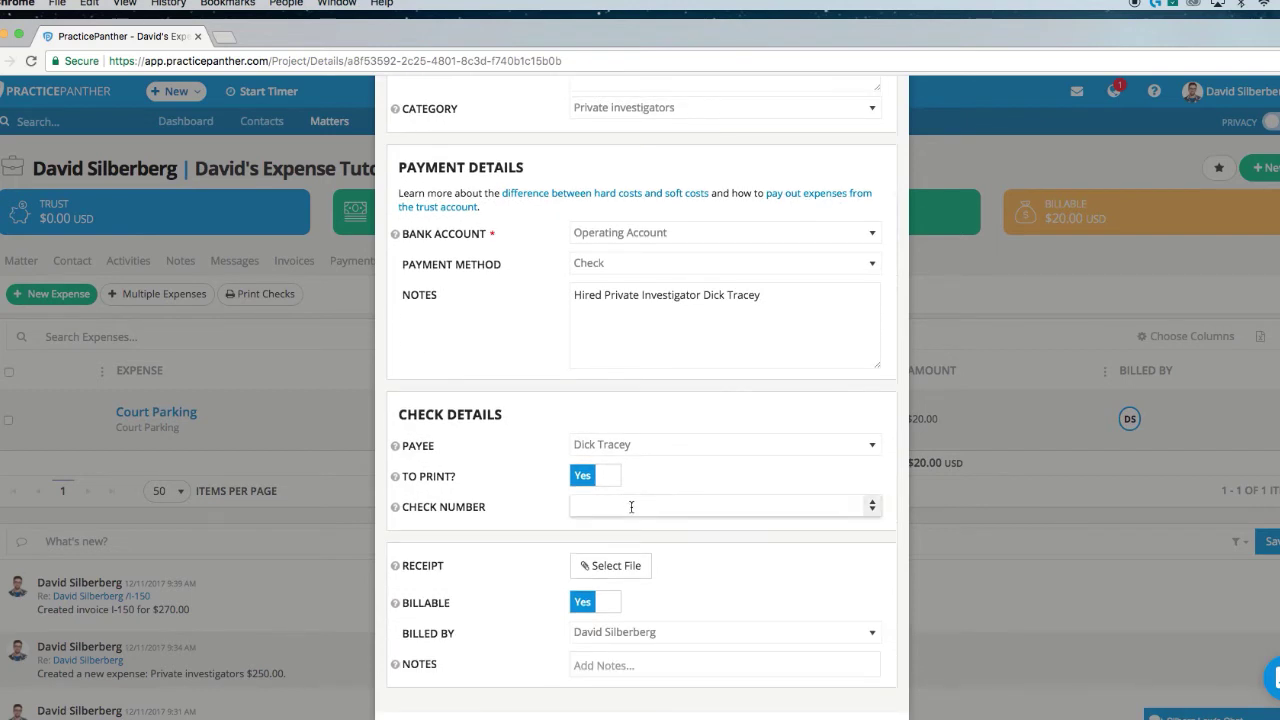
text(1234)
click(487, 540)
scroll(487, 540, down, 1)
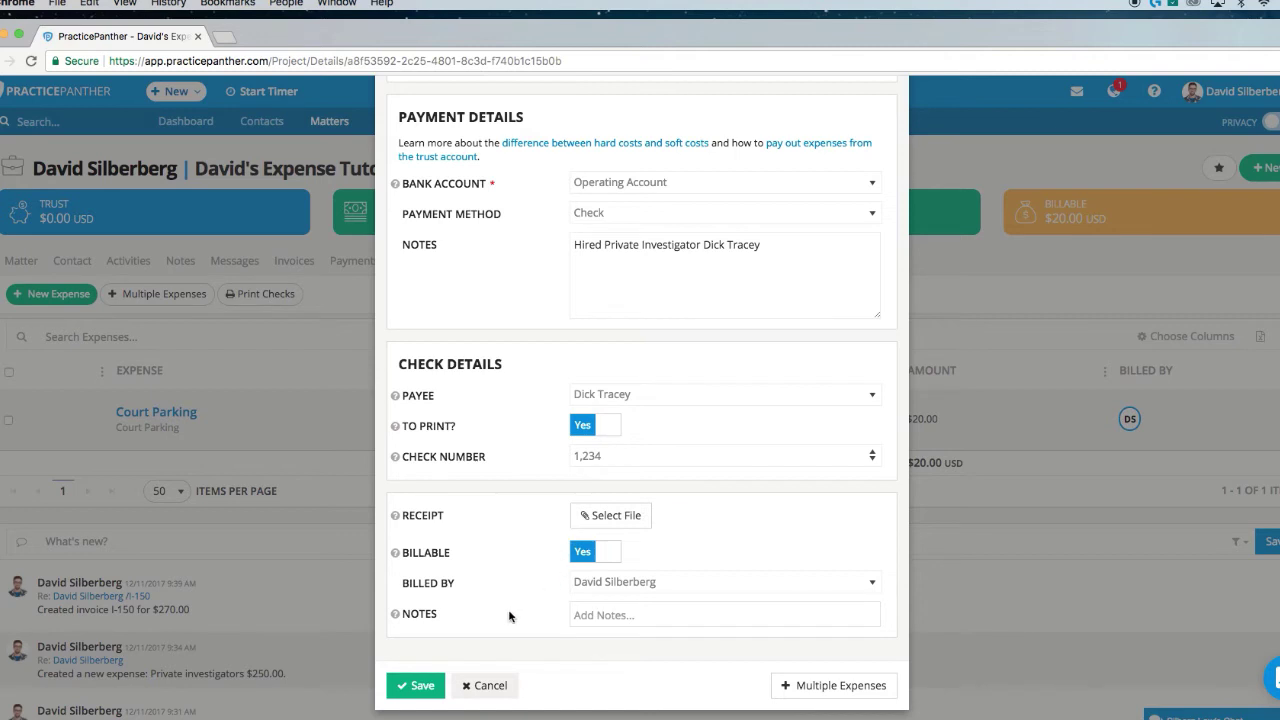
click(407, 684)
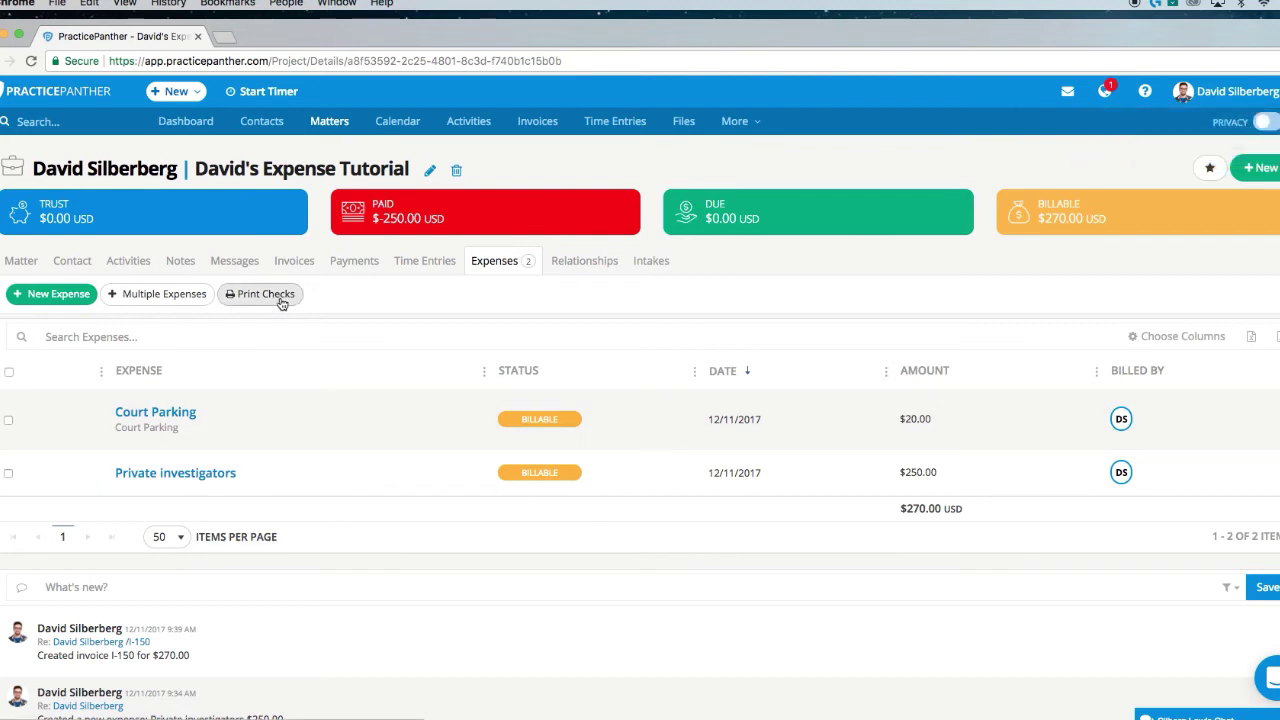
- Review the matter's payments, the bank account options for printing checks, and the note under the private investigator payment
click(344, 268)
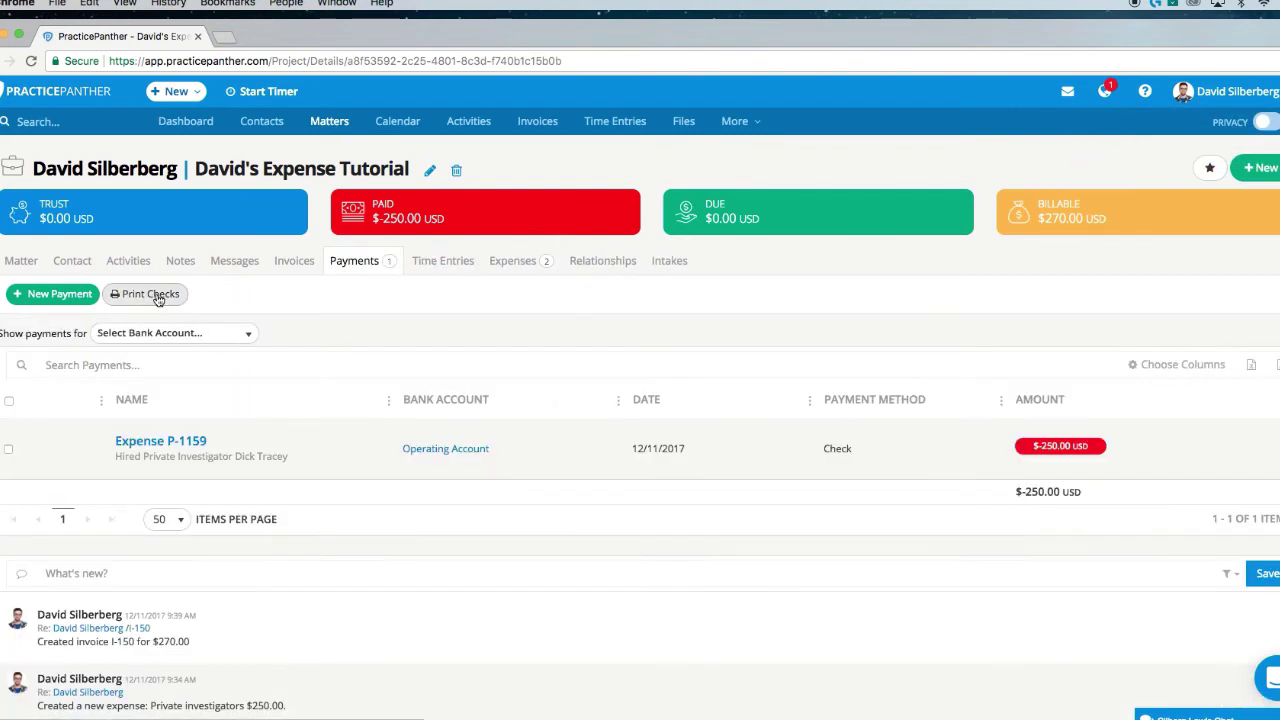
click(733, 127)
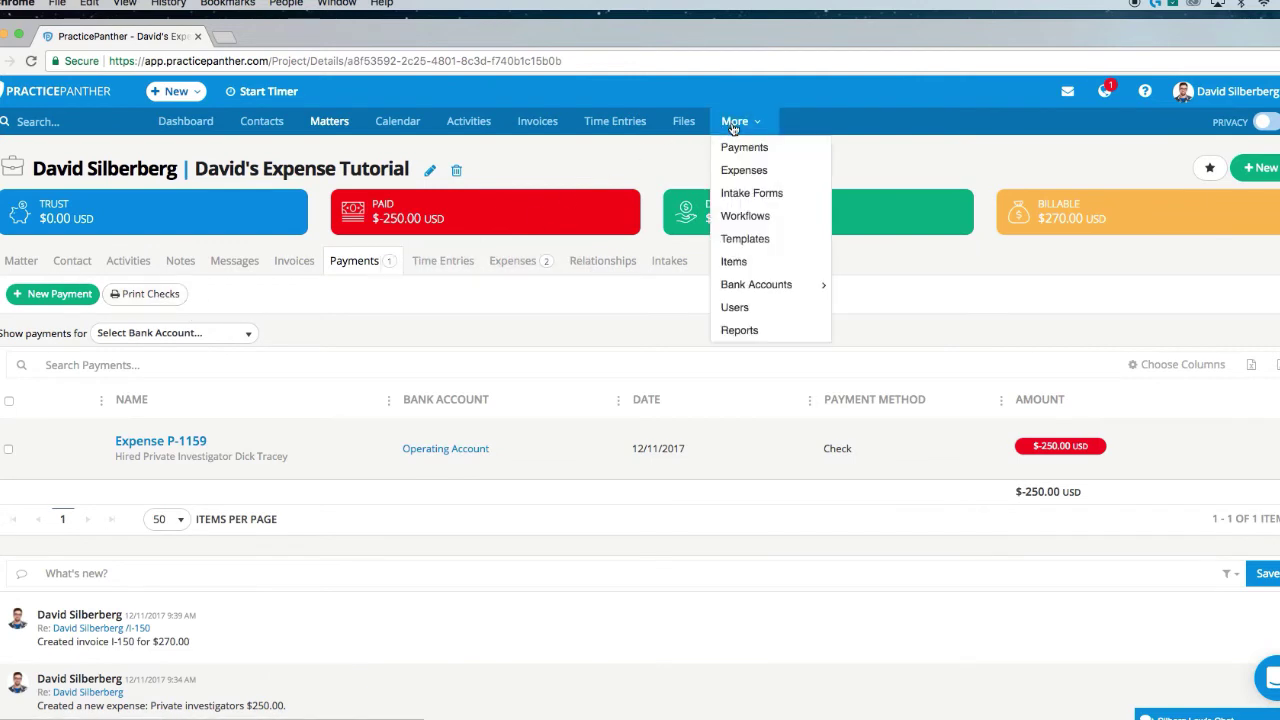
mouse_move(750, 286)
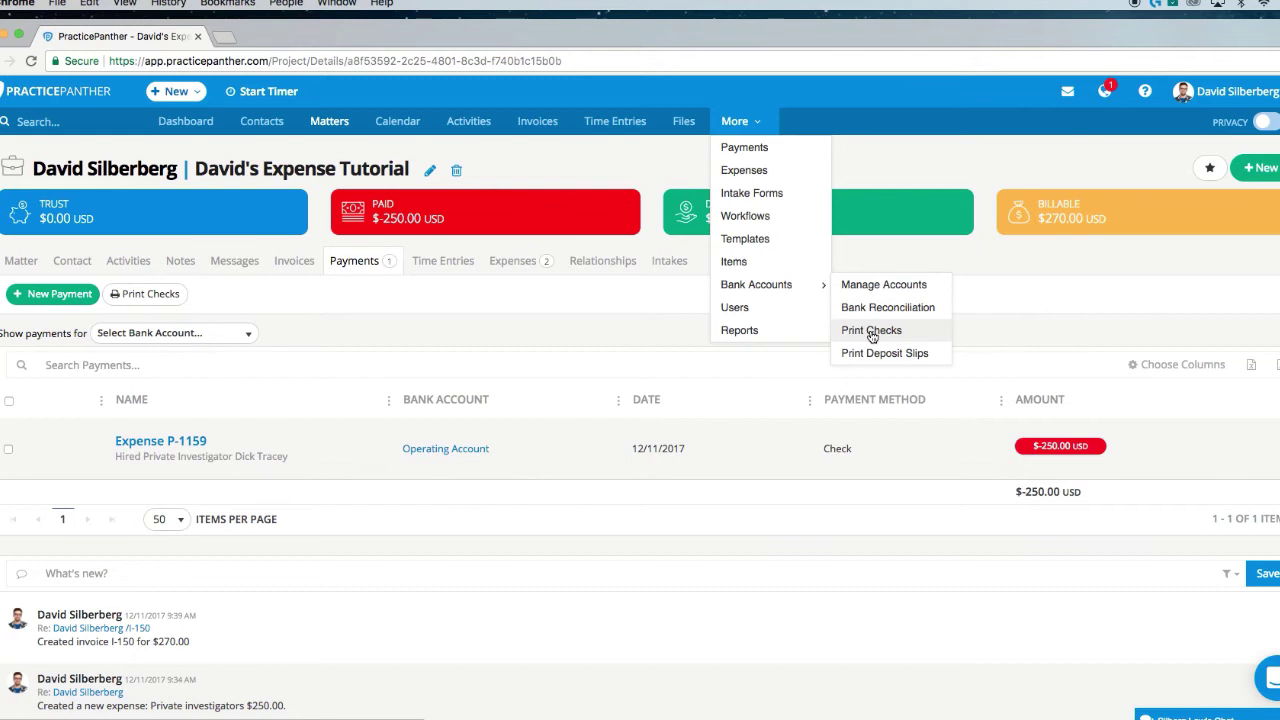
click(1071, 278)
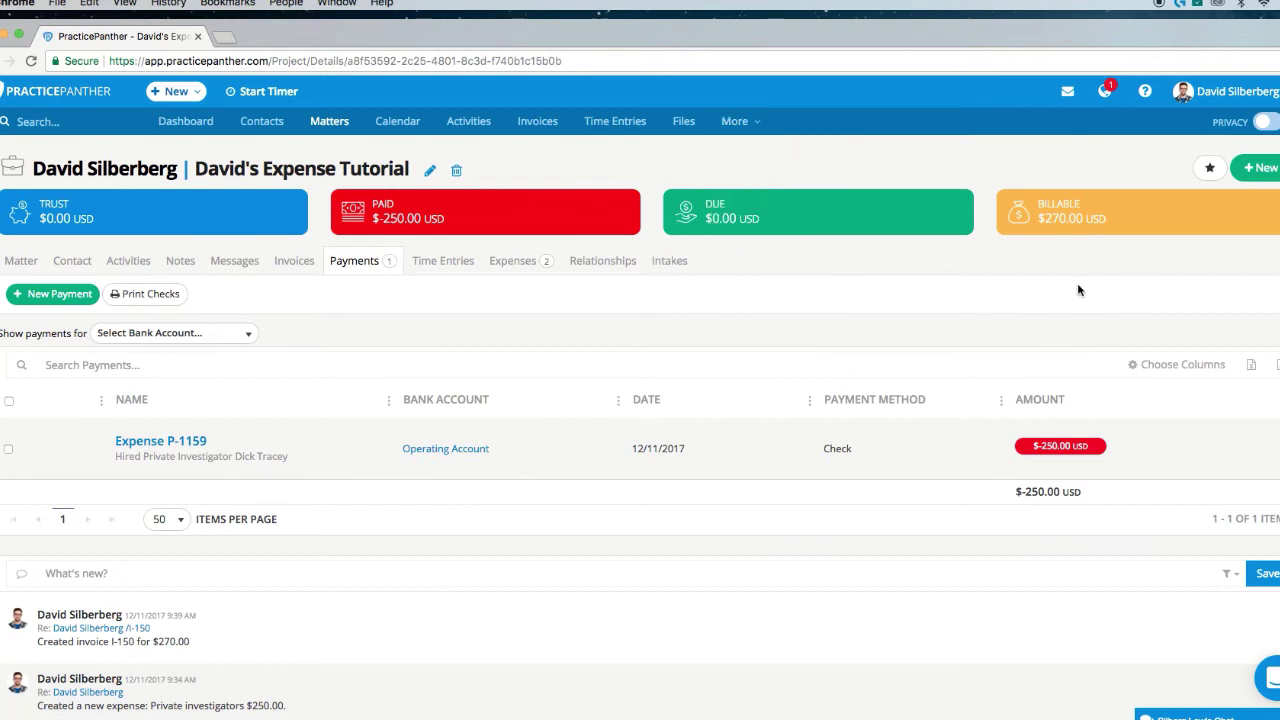
mouse_move(467, 209)
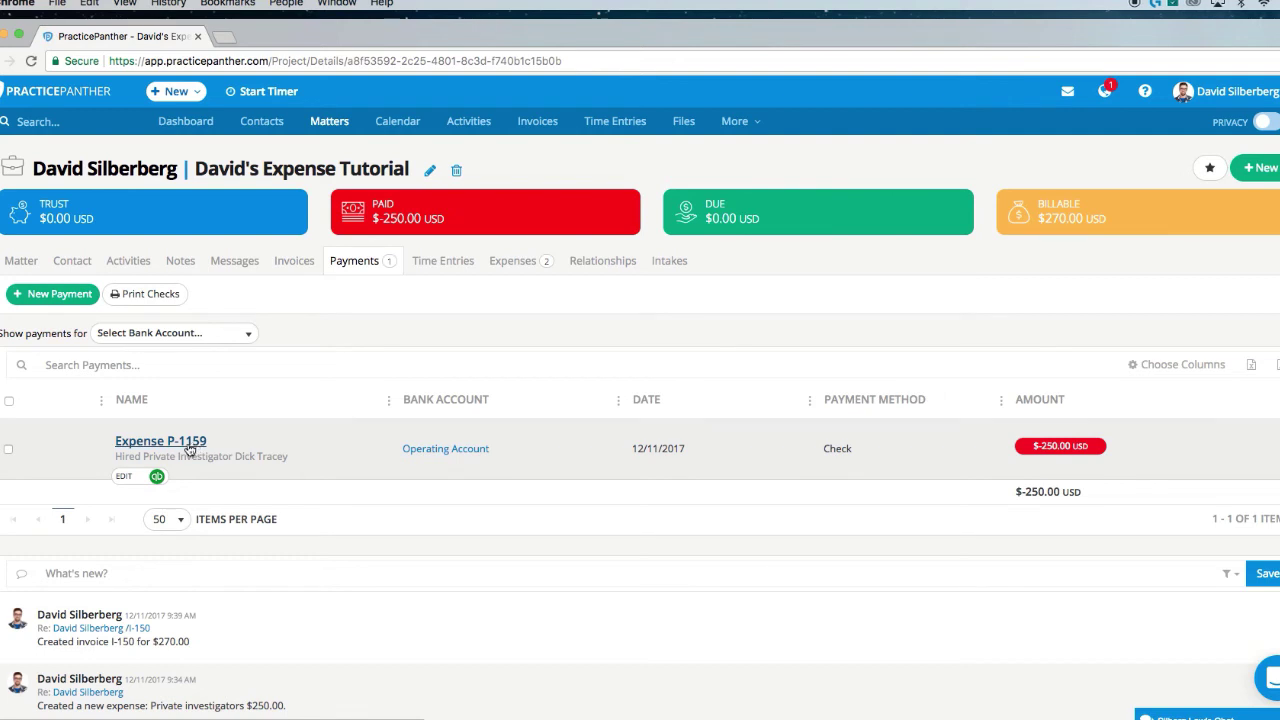
drag(115, 458, 288, 461)
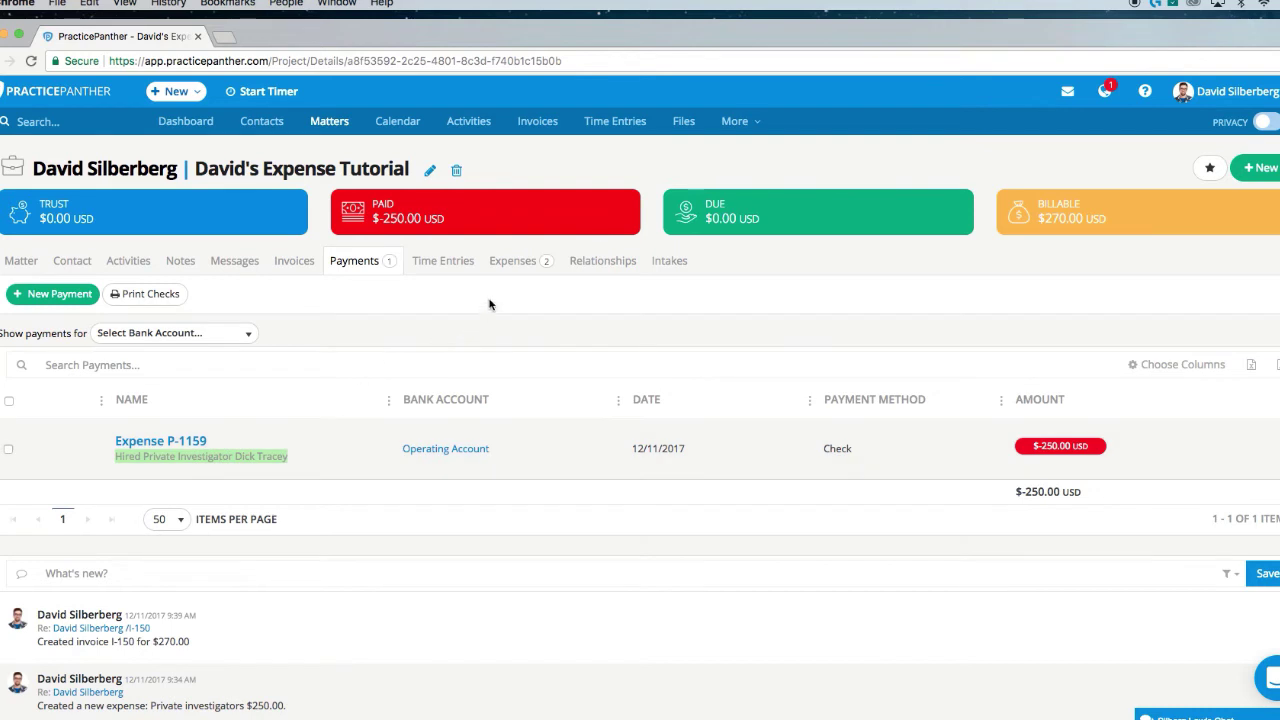
- Return to the matter's expenses and open the Private investigators expense to view its details
click(513, 266)
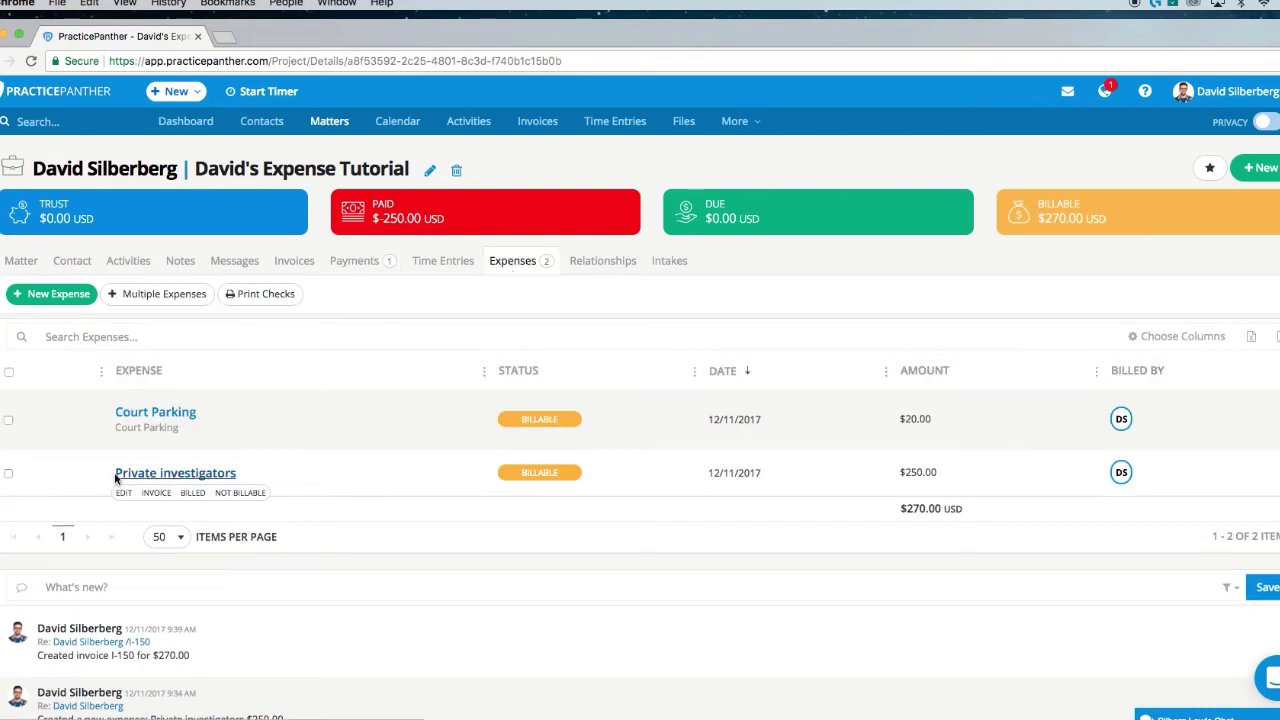
drag(115, 476, 271, 467)
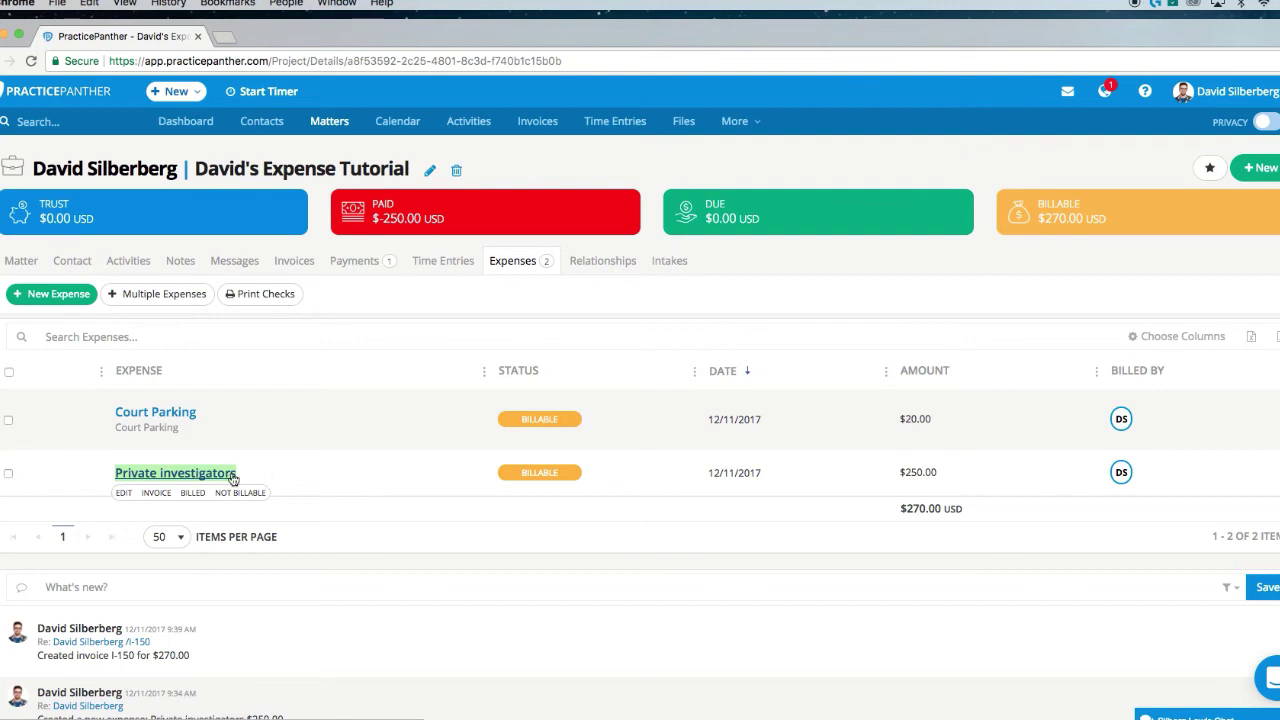
click(220, 477)
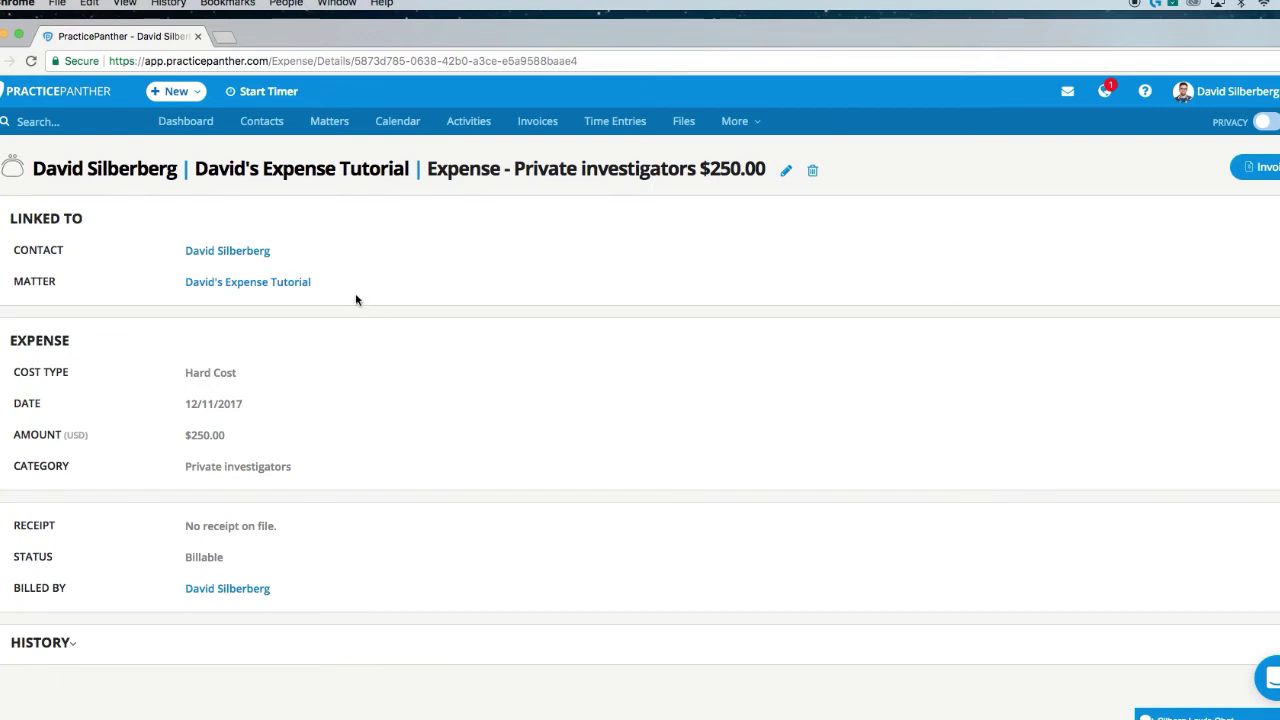
- Open the Print Checks page and choose Operating Account as the bank account
click(748, 126)
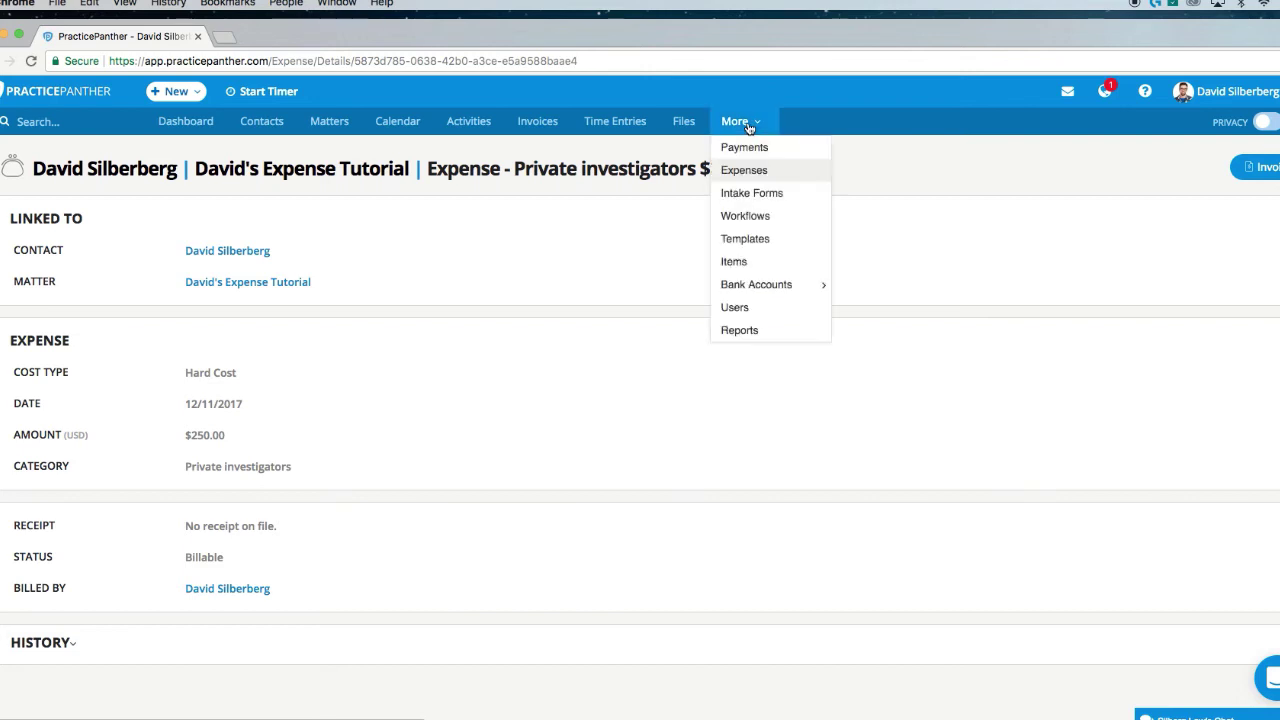
mouse_move(797, 287)
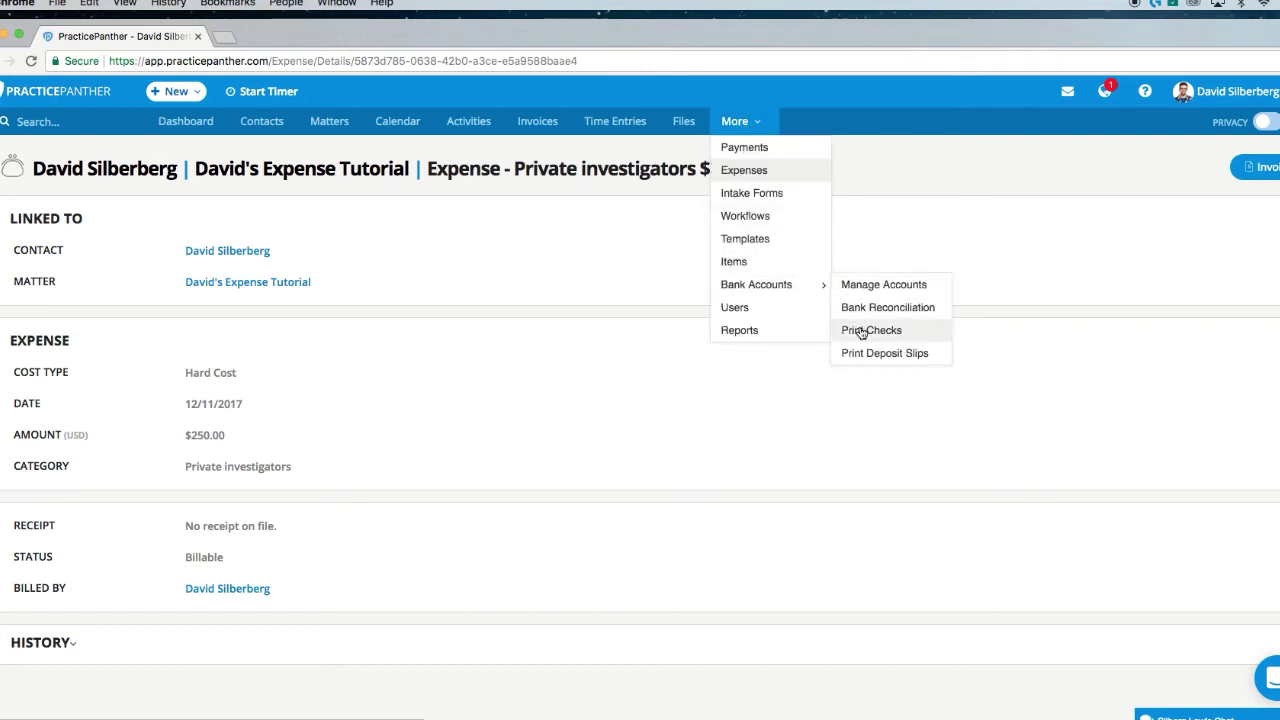
click(860, 331)
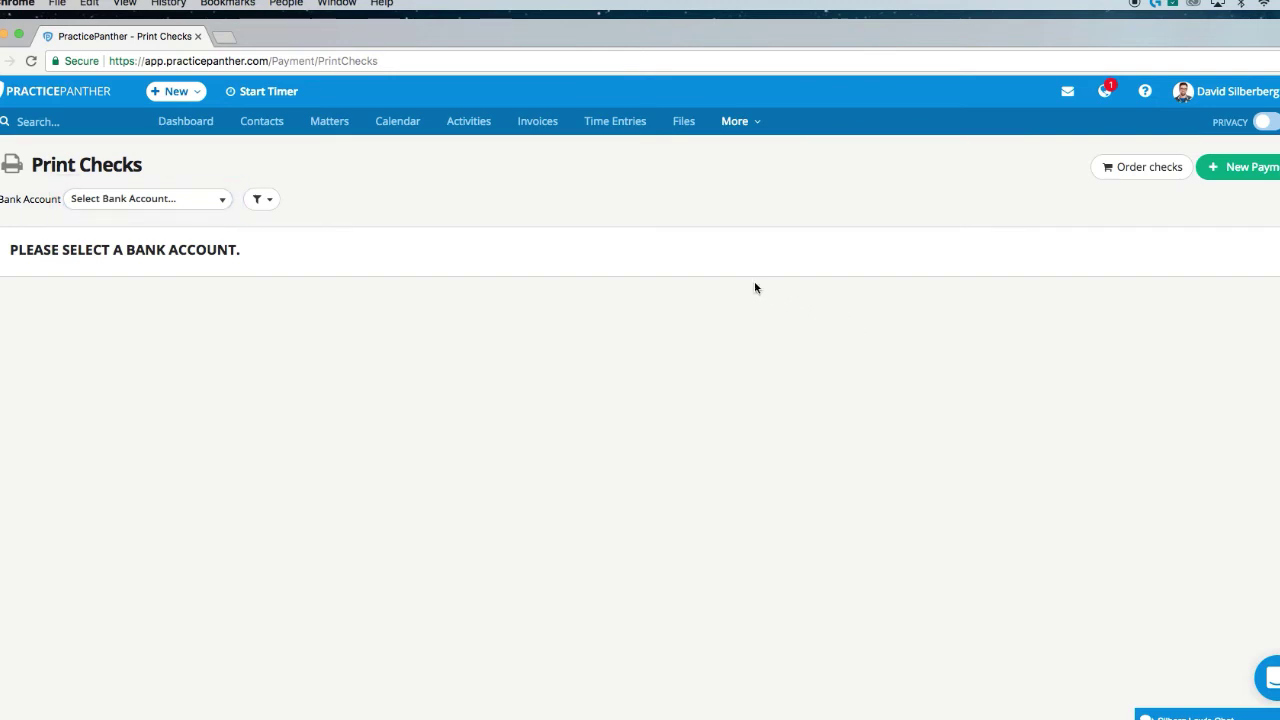
click(176, 207)
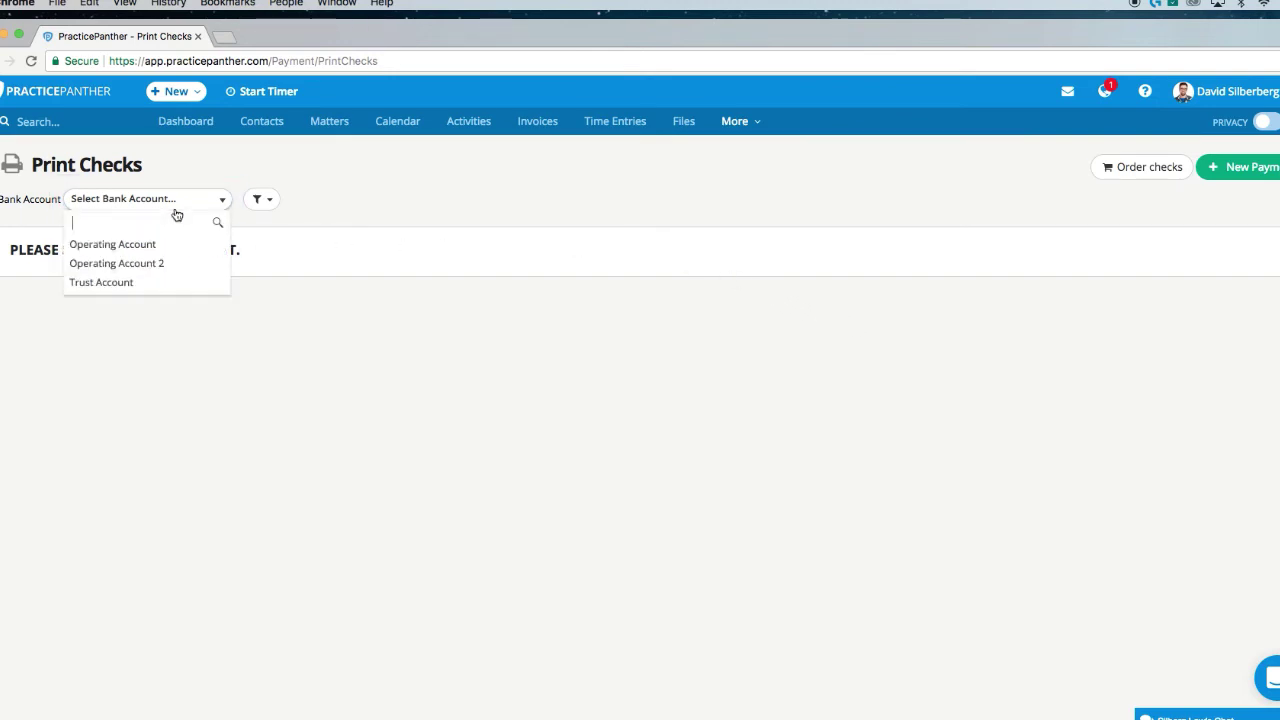
click(113, 244)
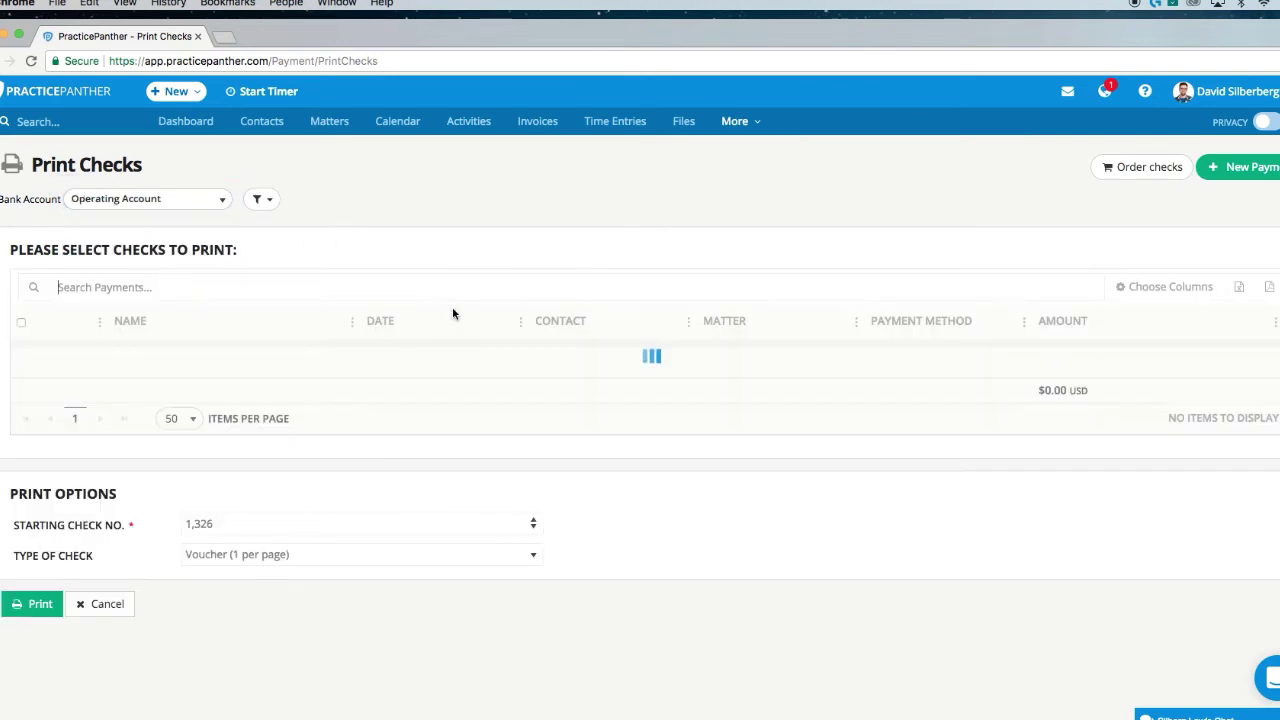
- Select the 250 USD private investigator payment for printing and set the starting check number to 1,234
mouse_move(200, 428)
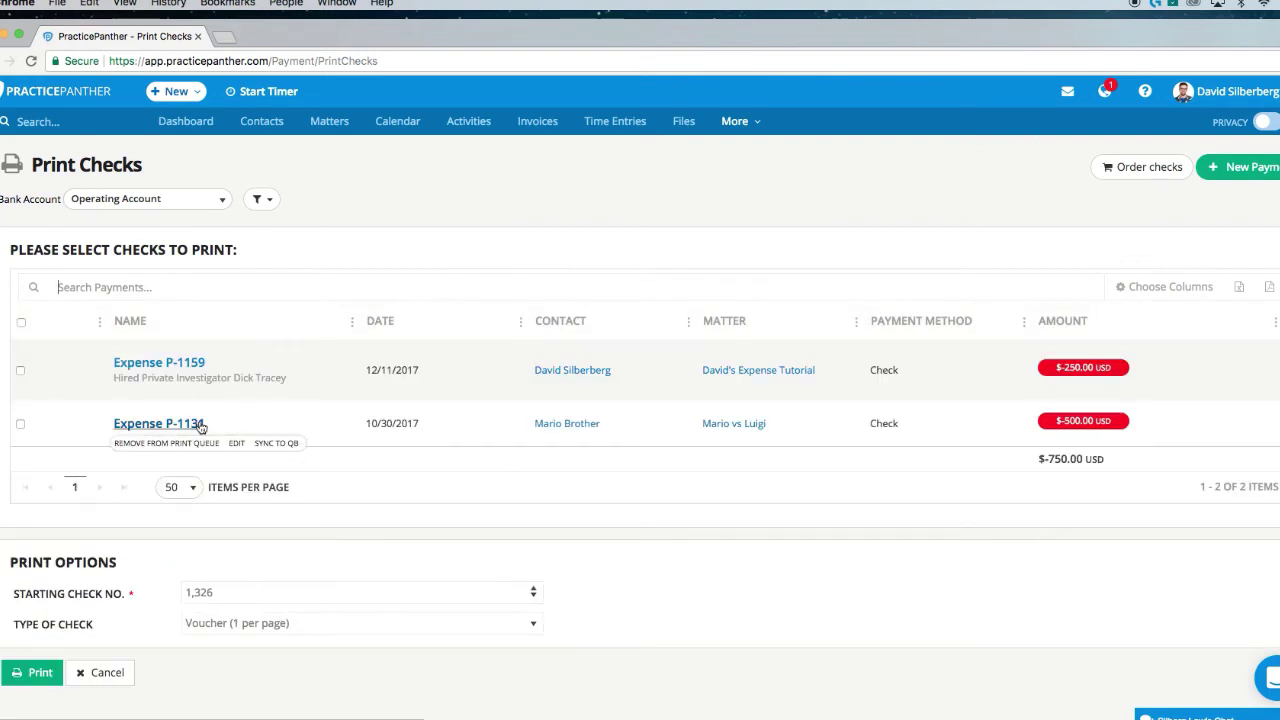
click(21, 371)
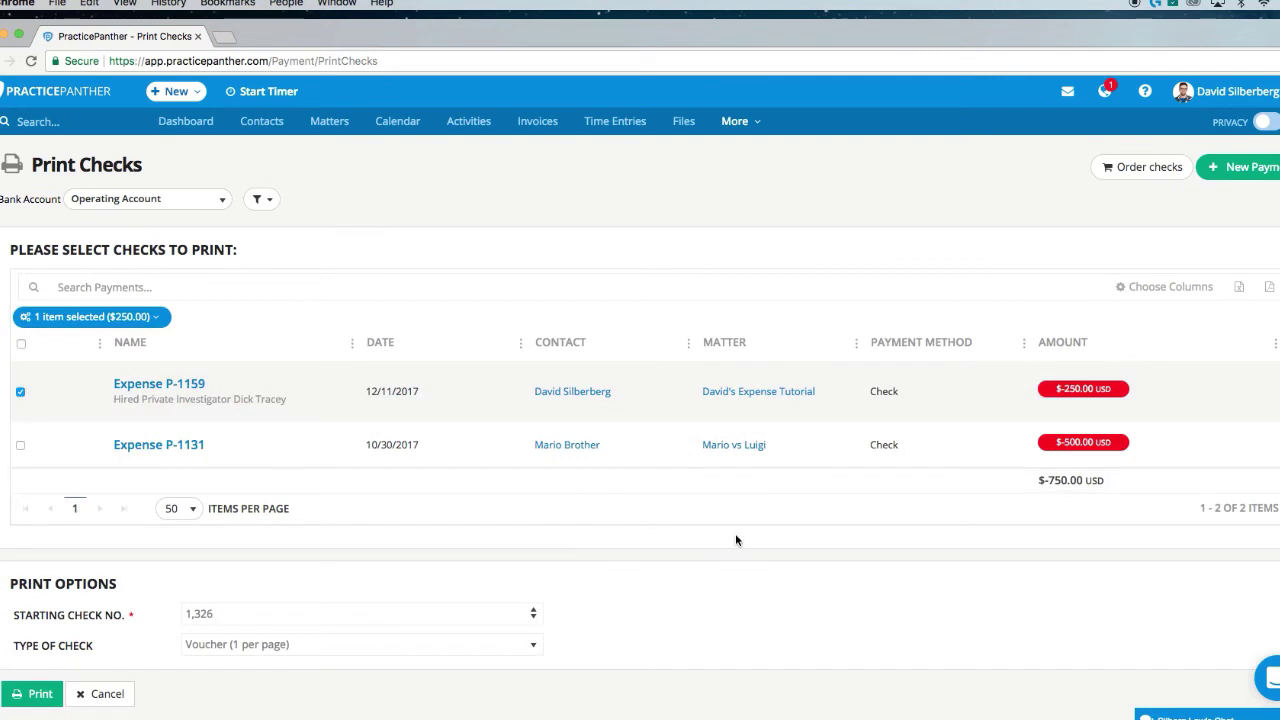
scroll(734, 545, down, 1)
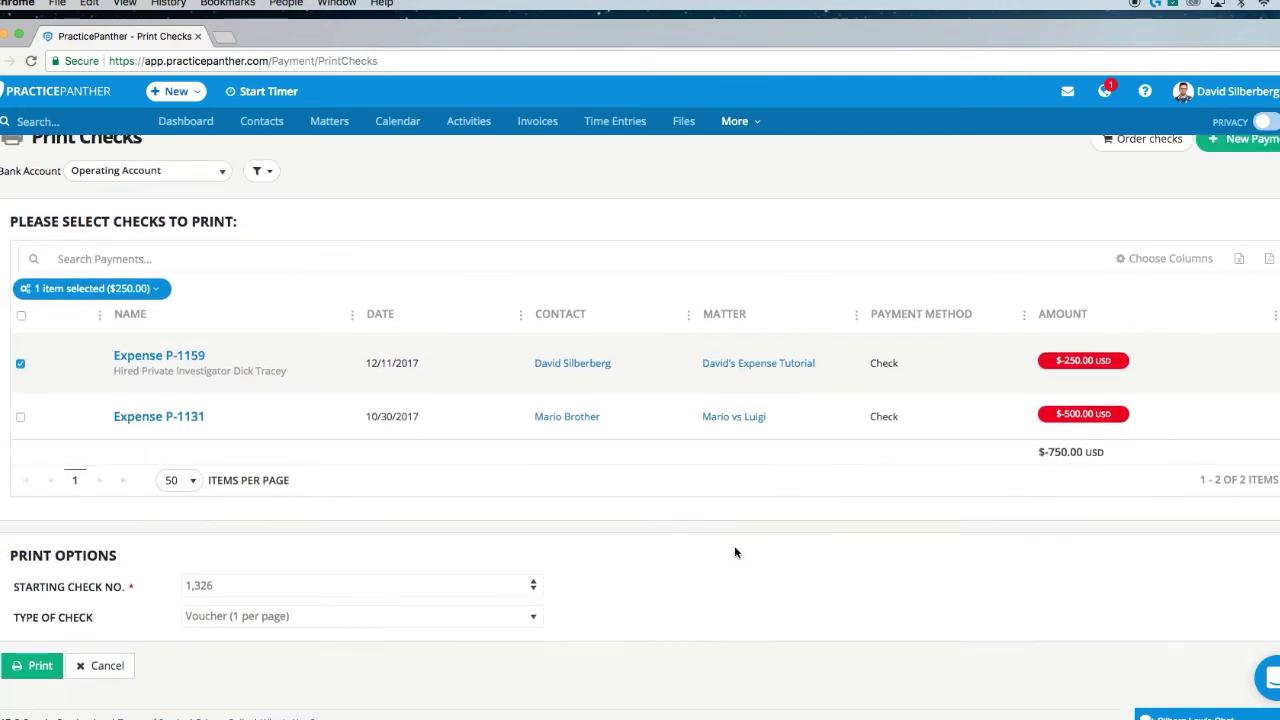
double_click(250, 585)
text(1)
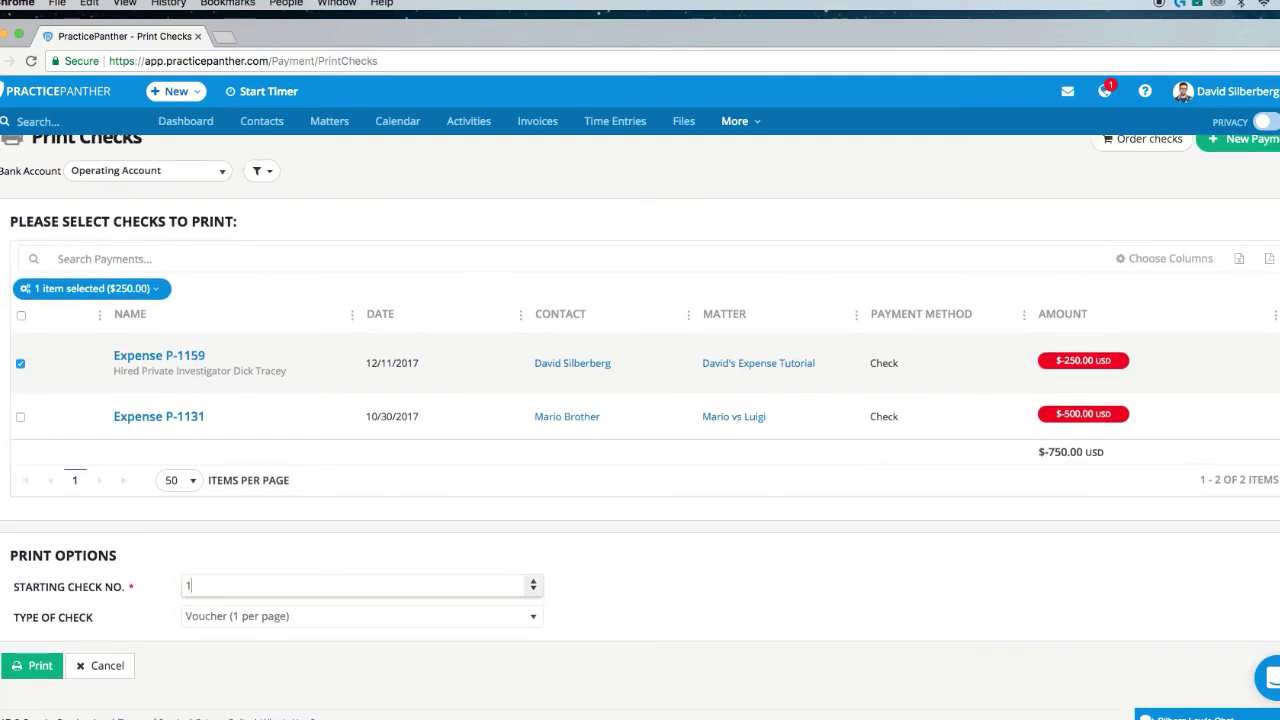
click(725, 599)
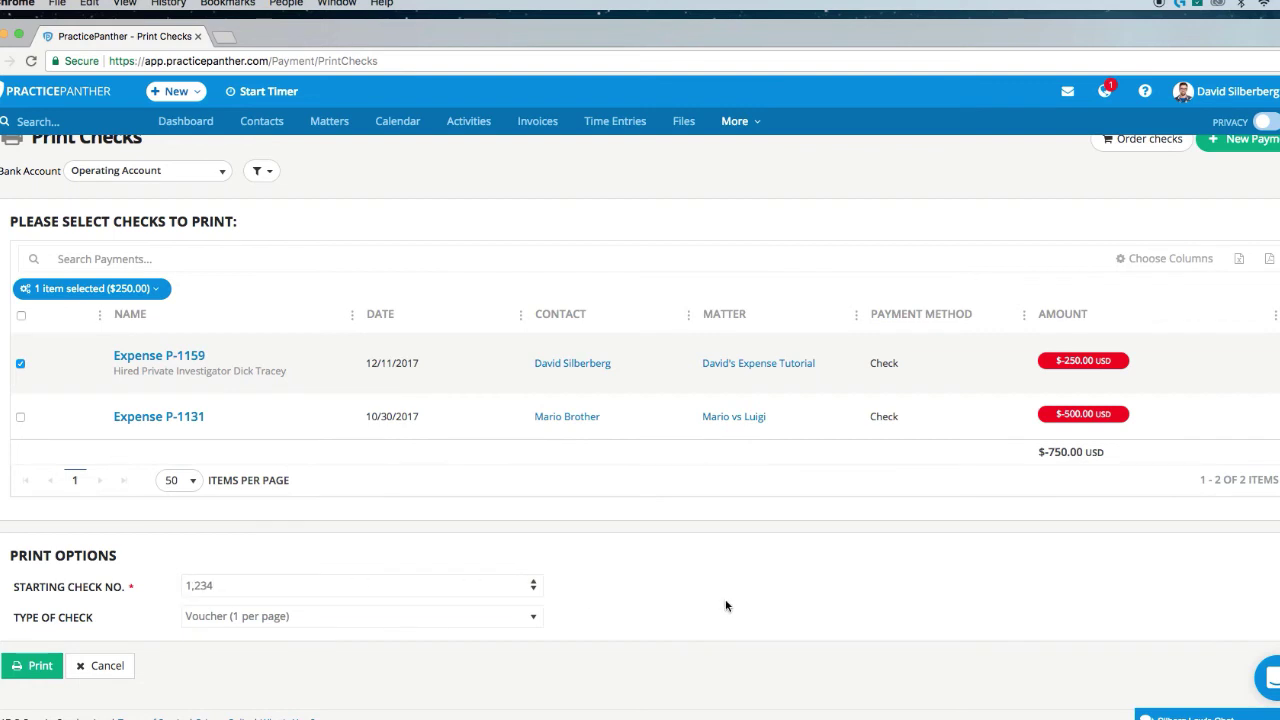
- Review the available check types and keep Voucher (1 per page)
click(455, 617)
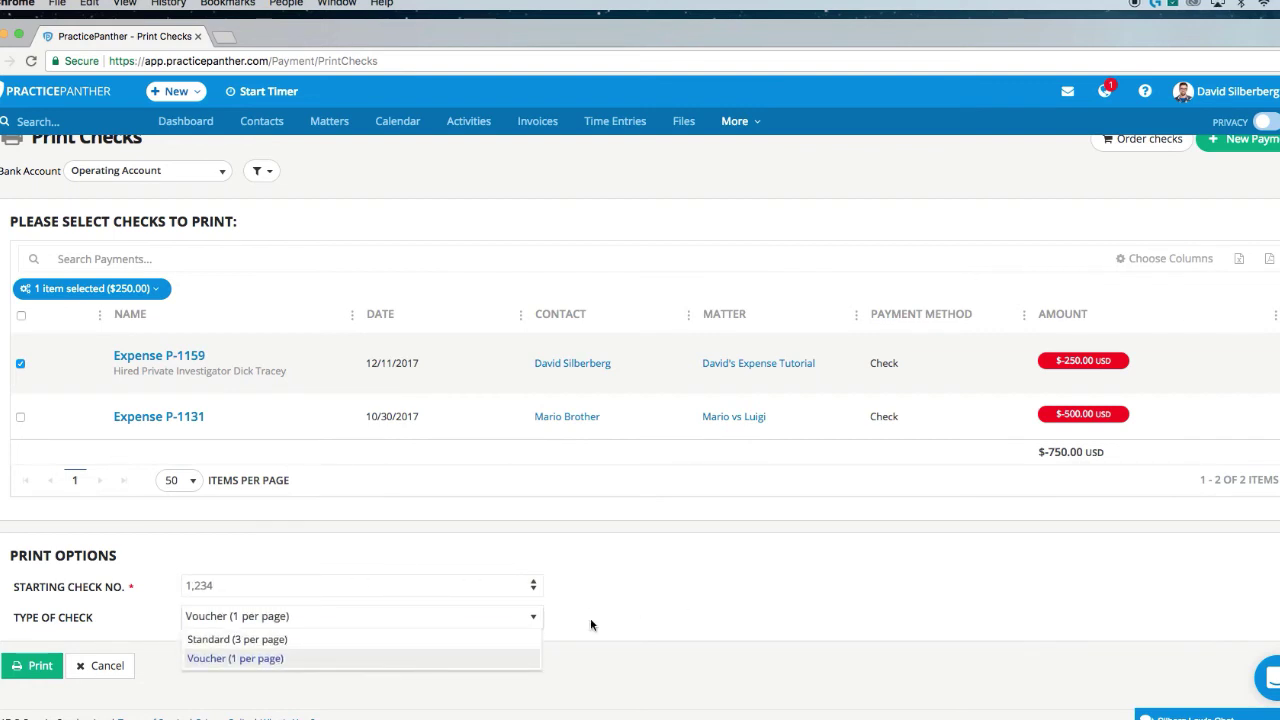
click(668, 578)
scroll(689, 530, up, 1)
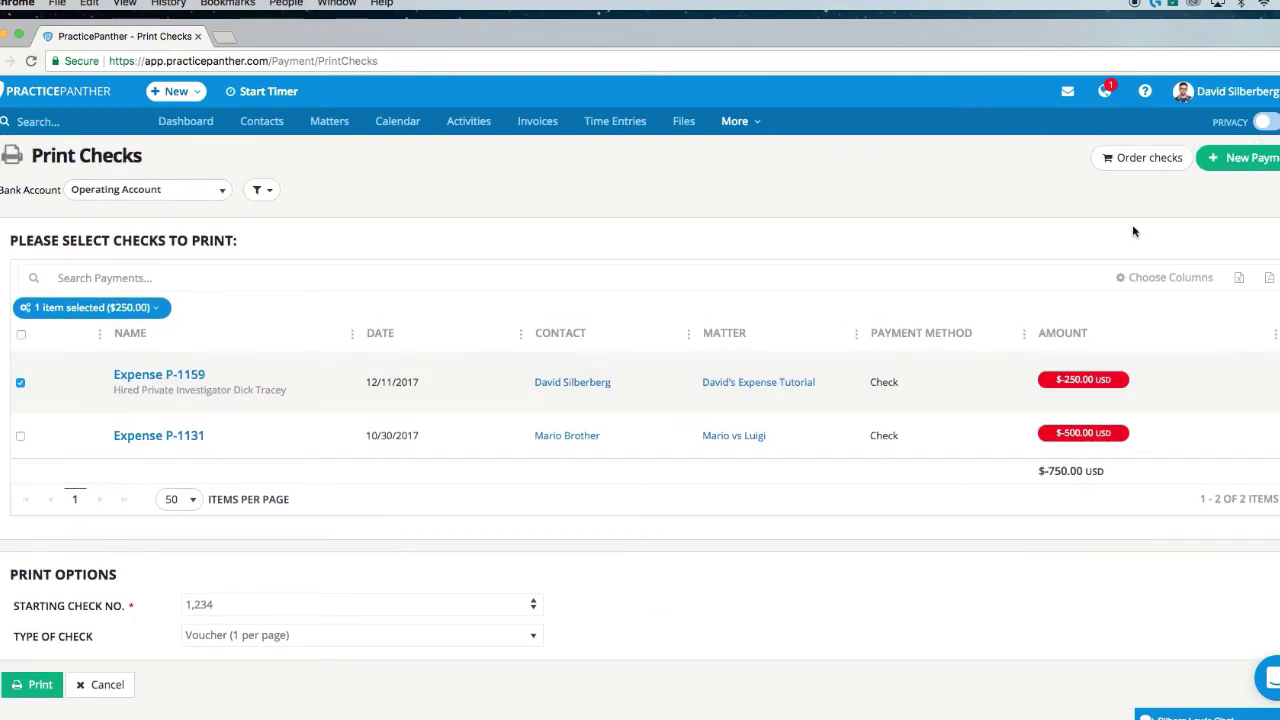
- View the QuickBooks check ordering page, then close it and return to Print Checks
click(1147, 162)
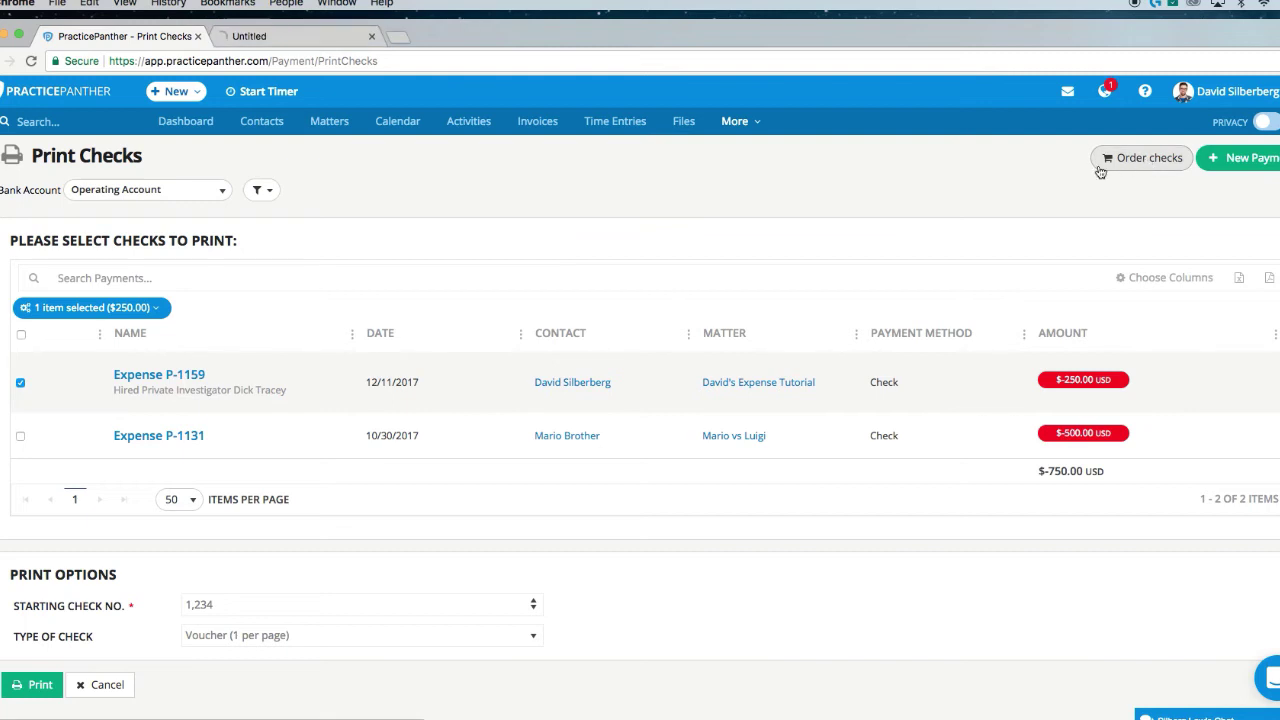
click(343, 40)
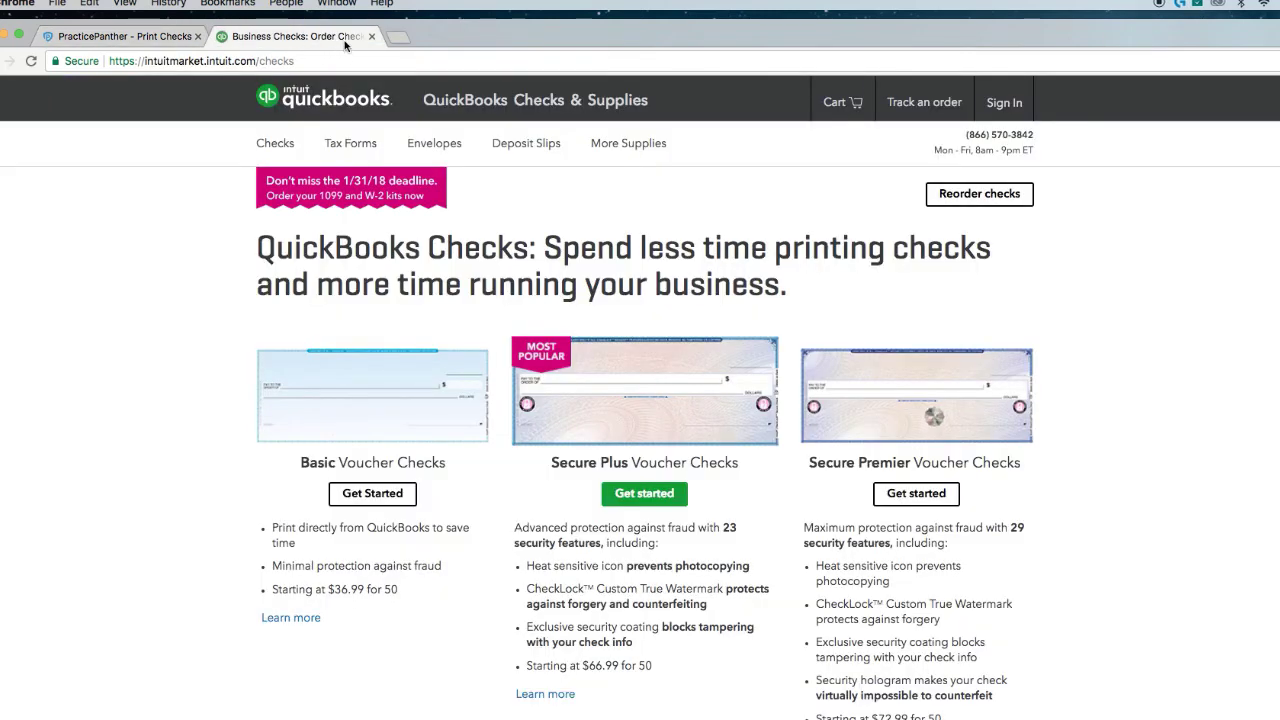
click(372, 37)
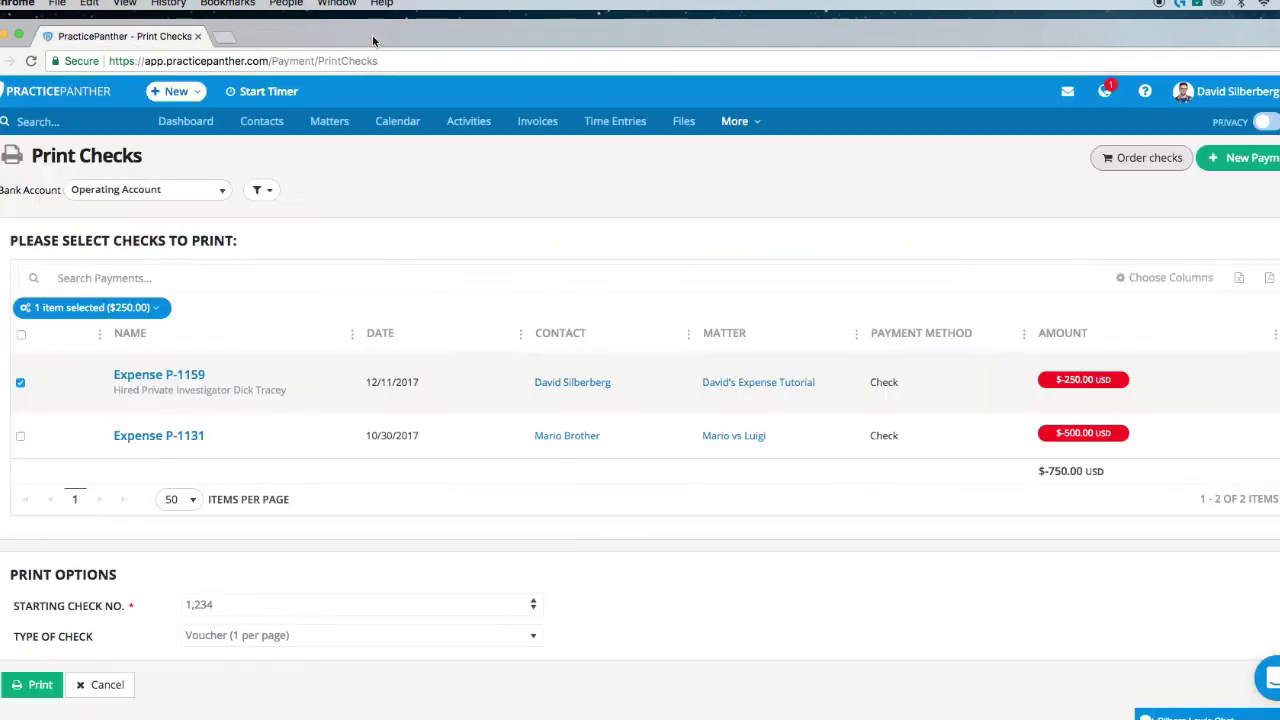
- Generate the PDF of the selected voucher check and start printing that PDF
scroll(491, 513, down, 1)
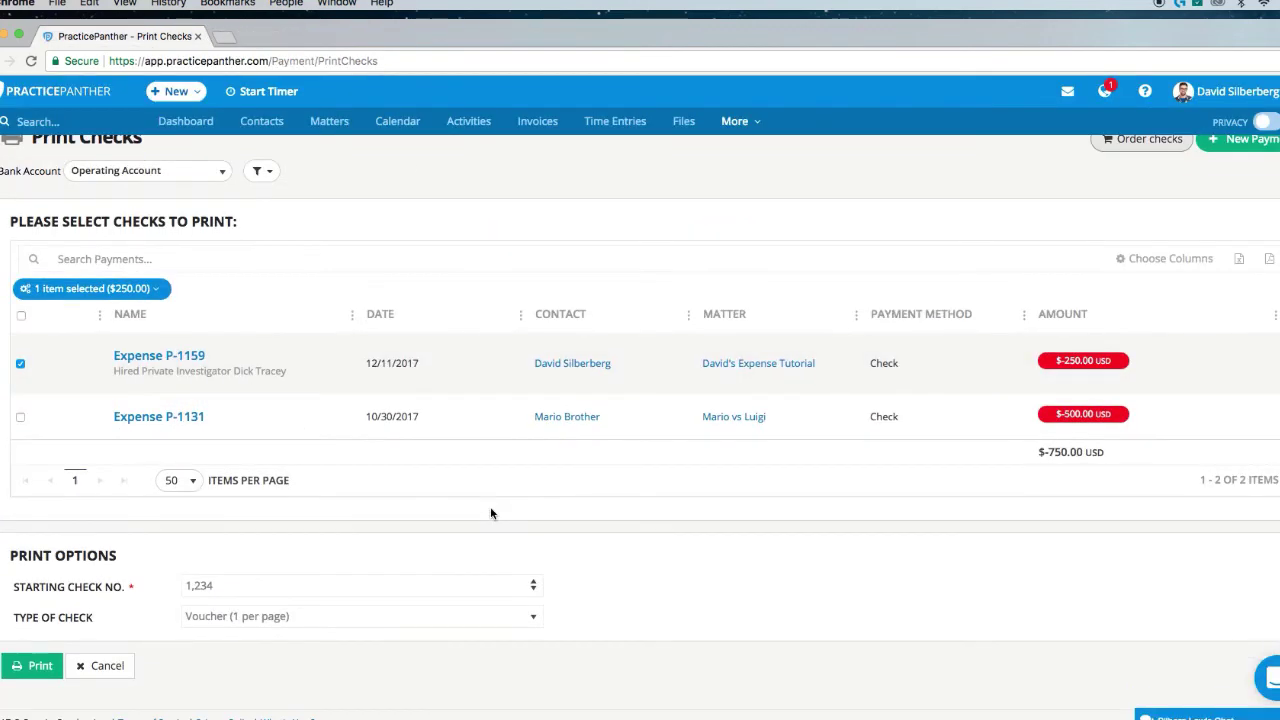
click(34, 670)
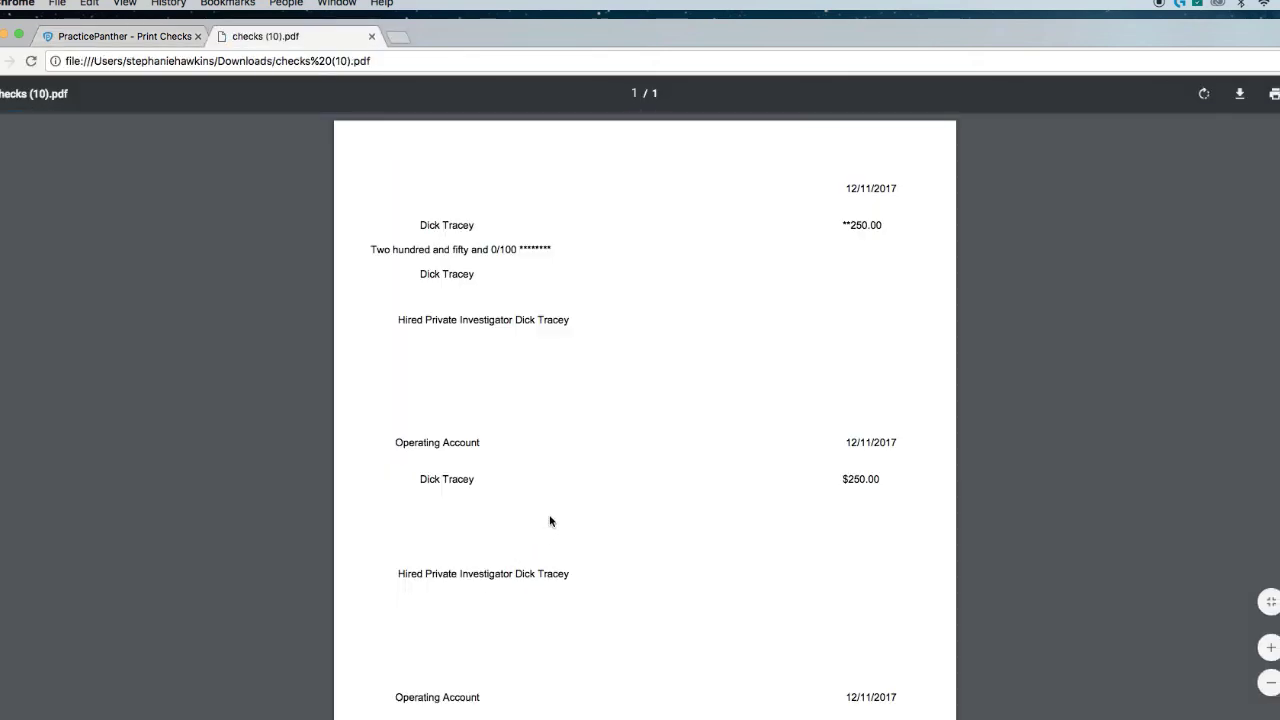
right_click(582, 442)
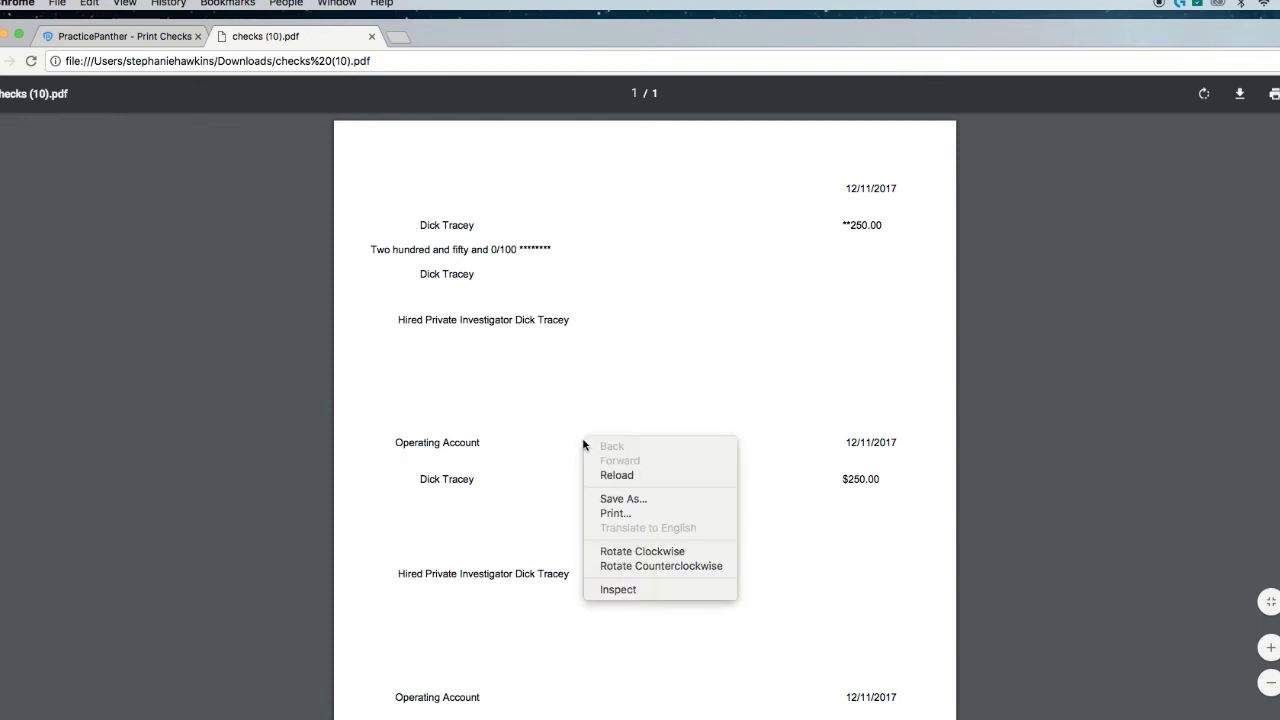
click(609, 514)
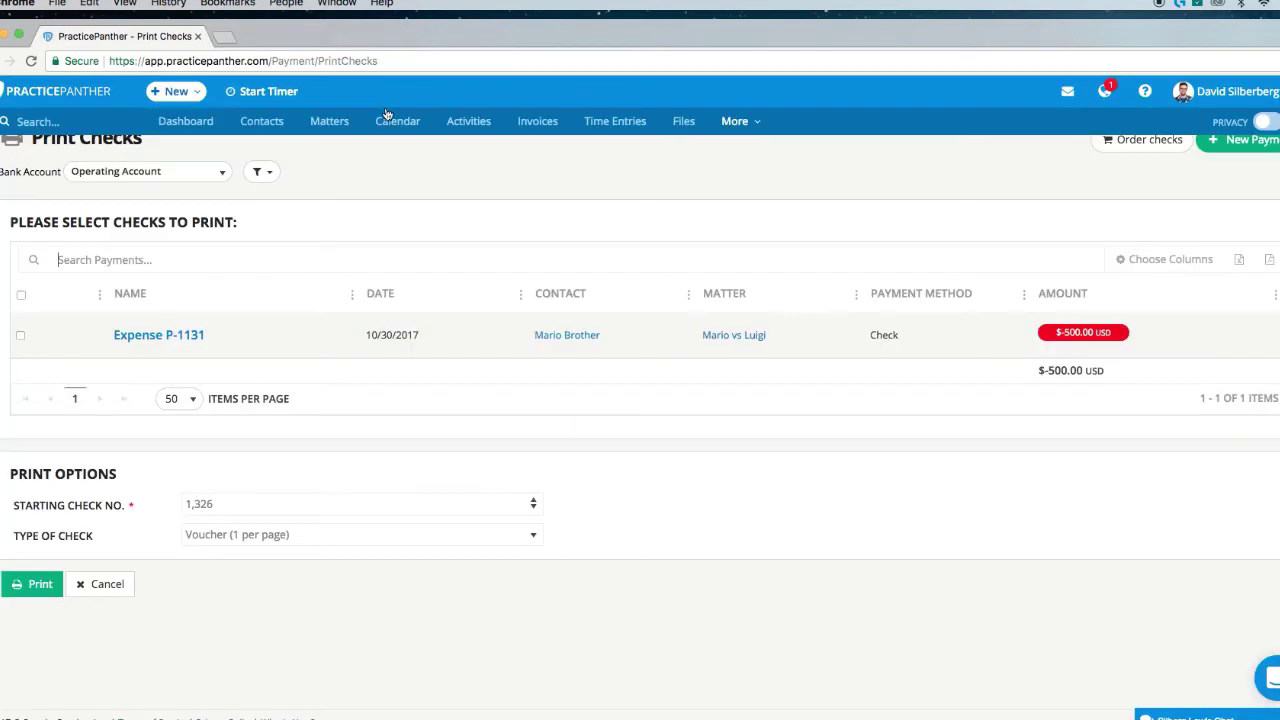
- Search for "expense" and open the expense tutorial matter
click(82, 121)
text(expense)
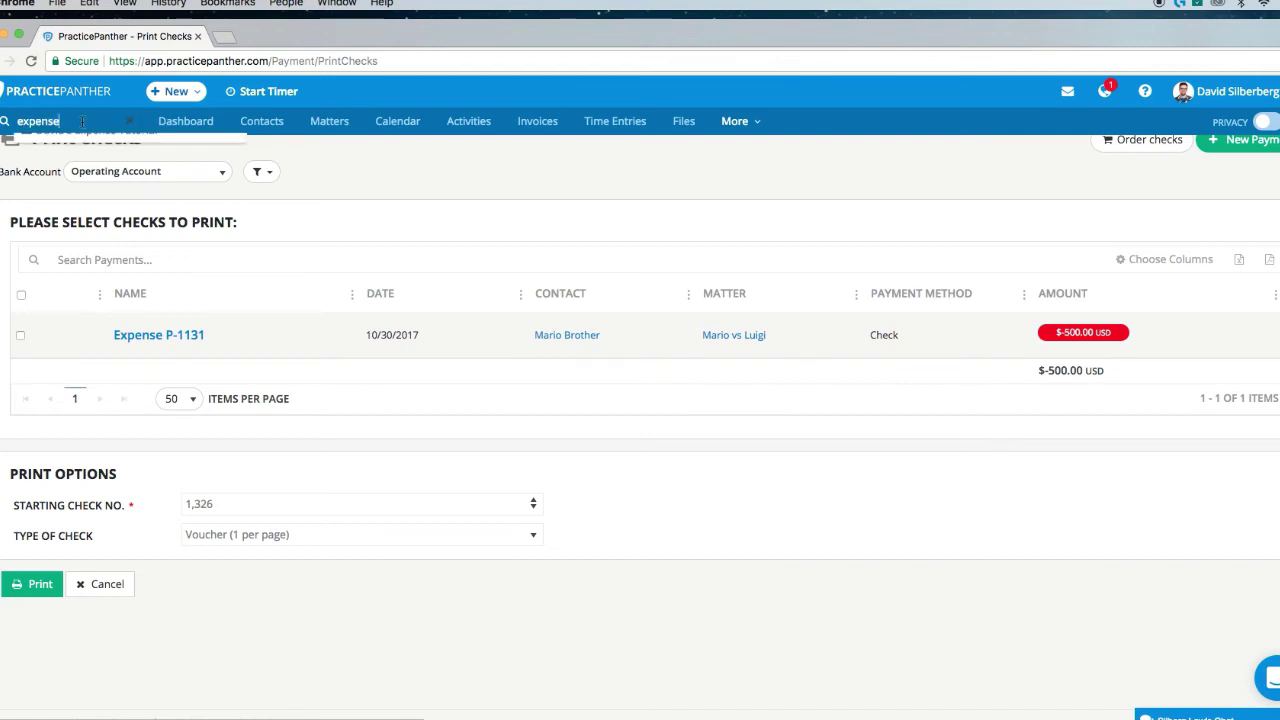
click(95, 150)
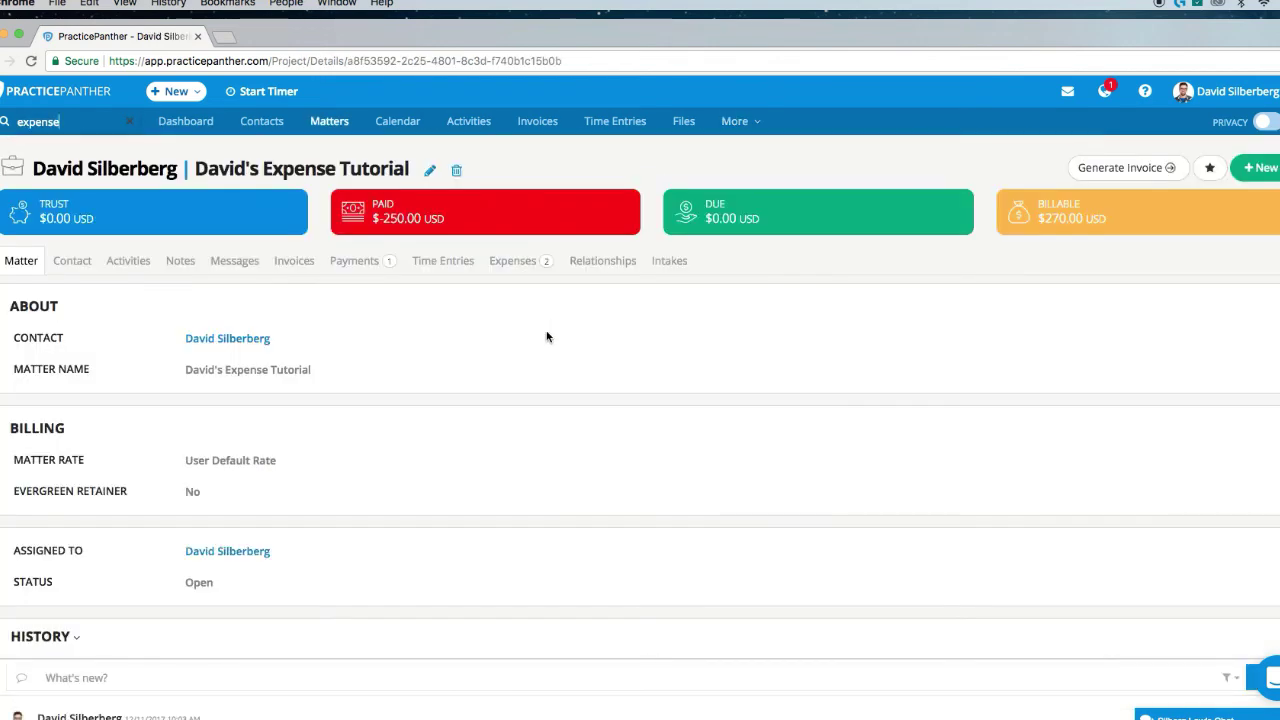
- Start generating a new invoice for the expense tutorial matter
mouse_move(1048, 231)
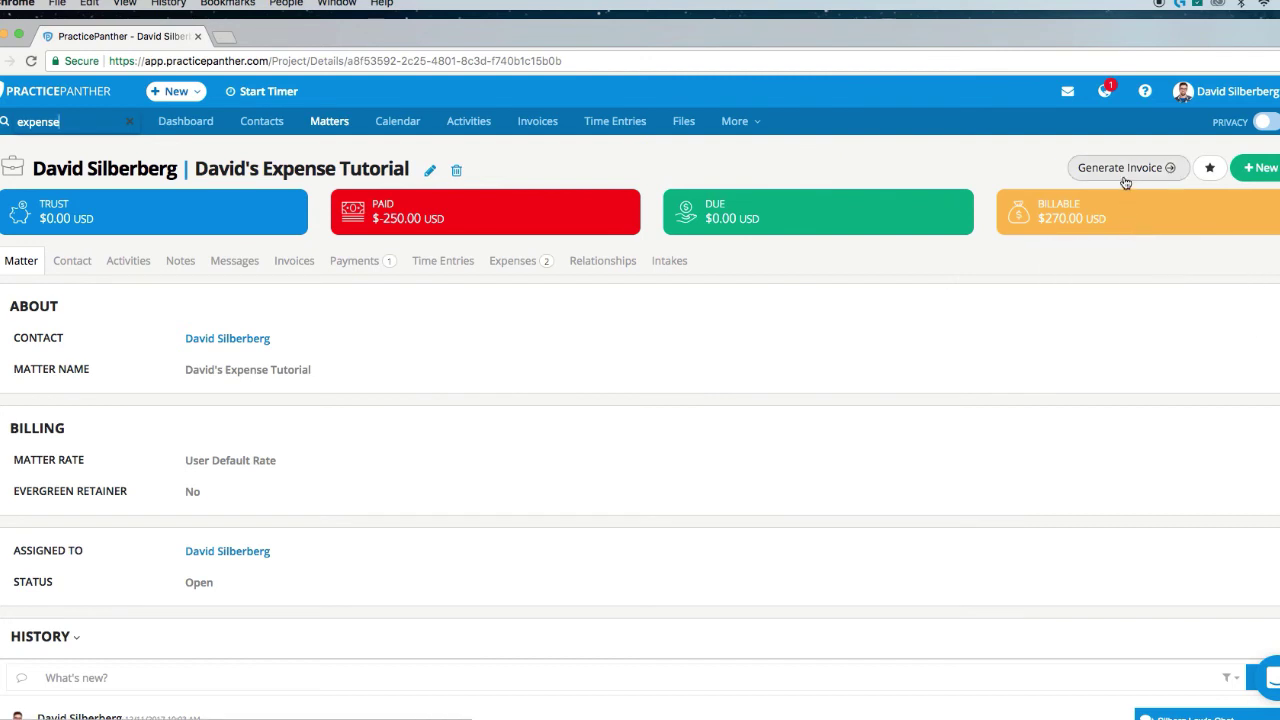
click(1258, 168)
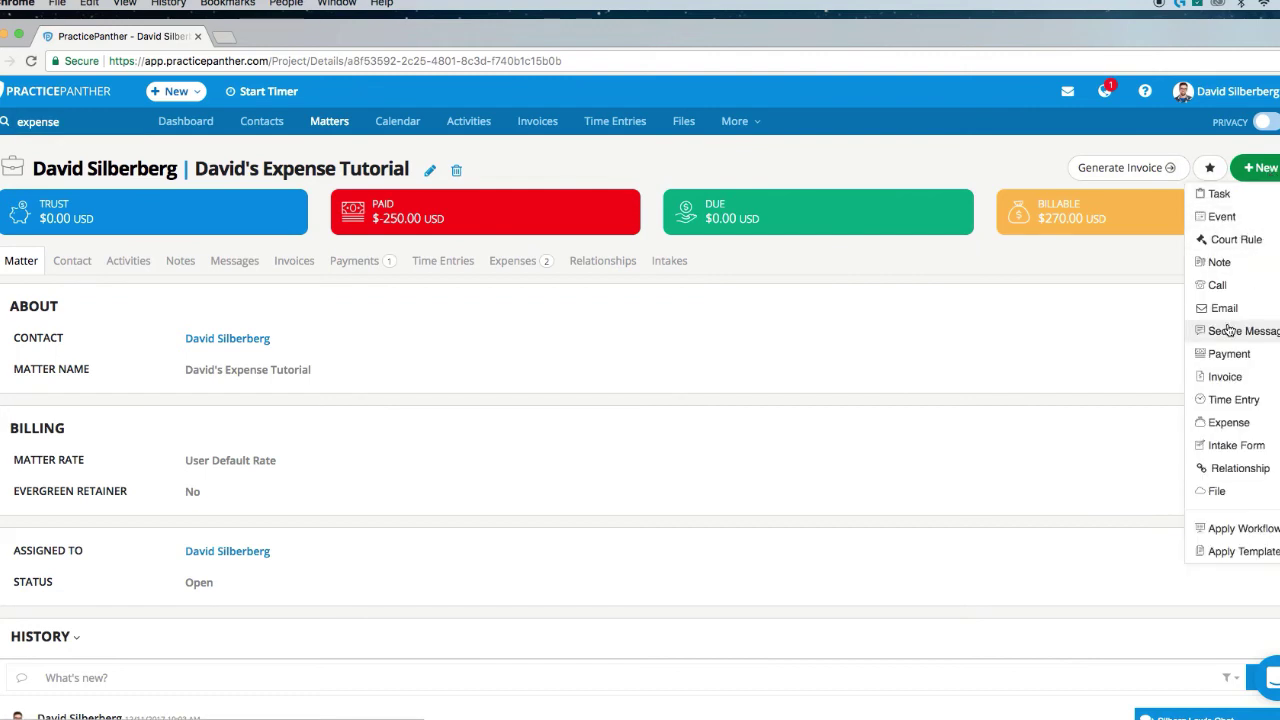
click(1225, 376)
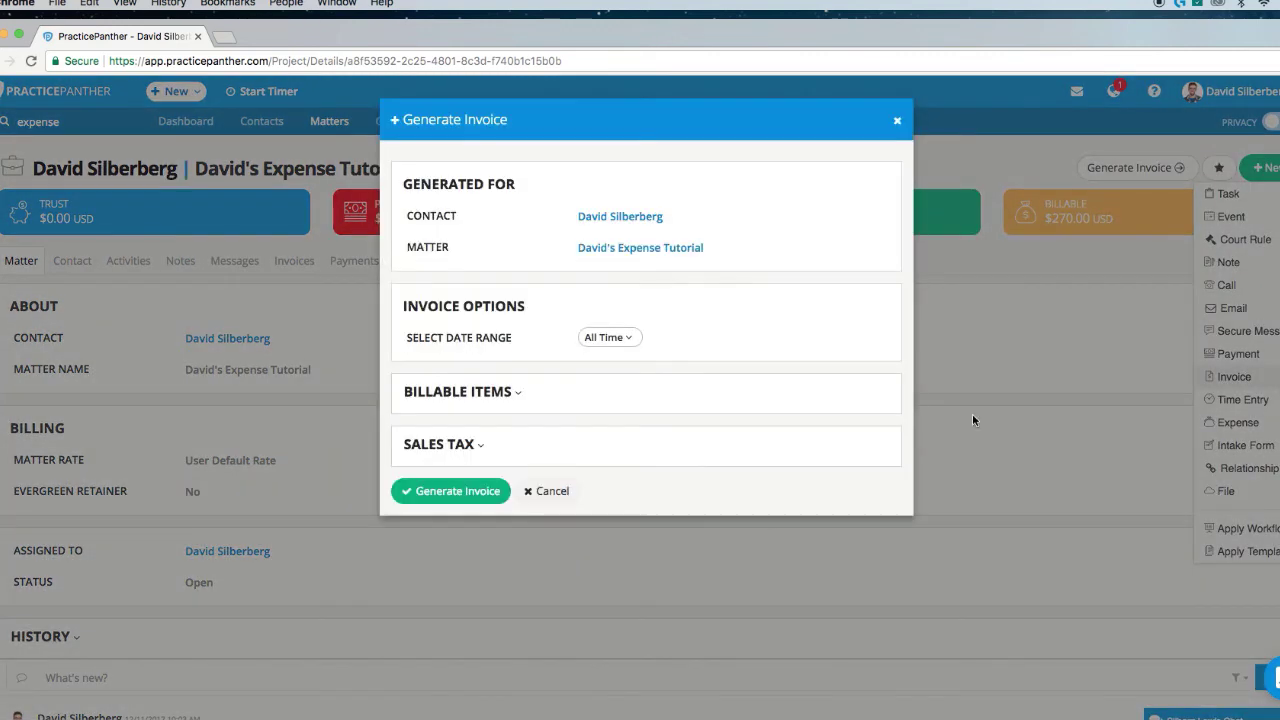
- Generate the invoice for All Time, including time entries, expenses and flat fees as billable items
click(428, 394)
drag(408, 458, 486, 463)
click(437, 363)
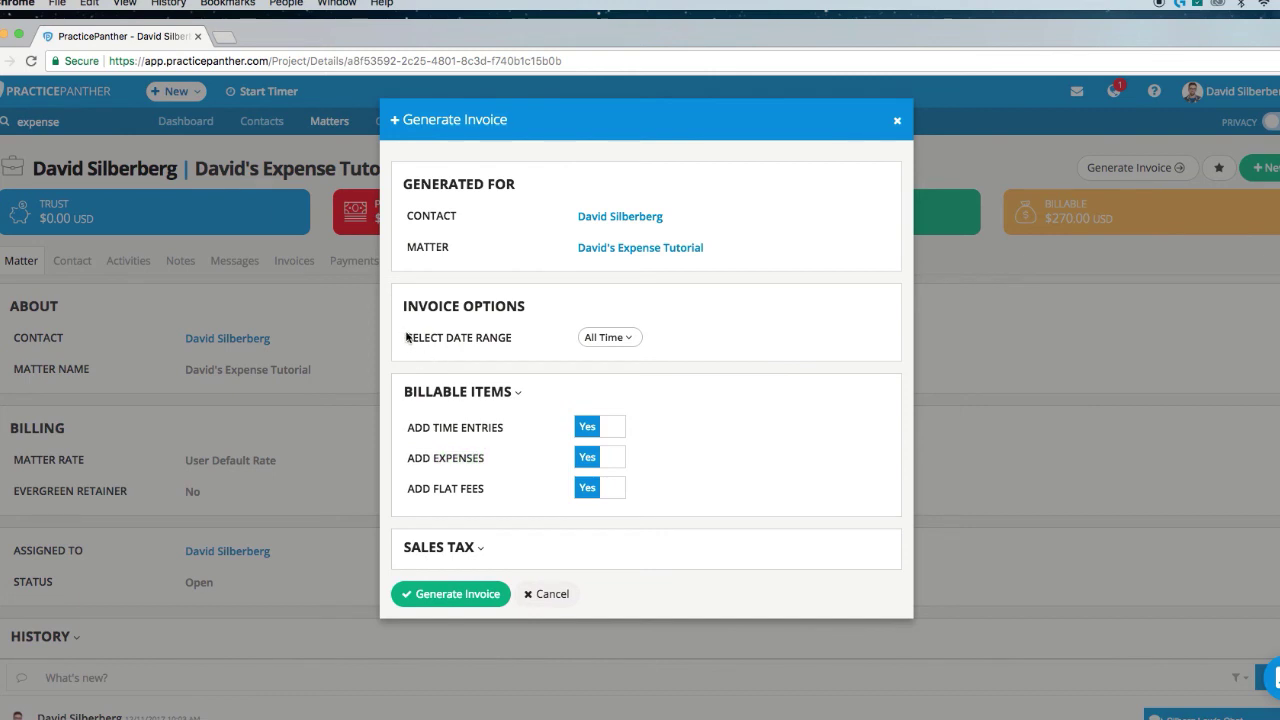
drag(407, 338, 522, 340)
click(622, 339)
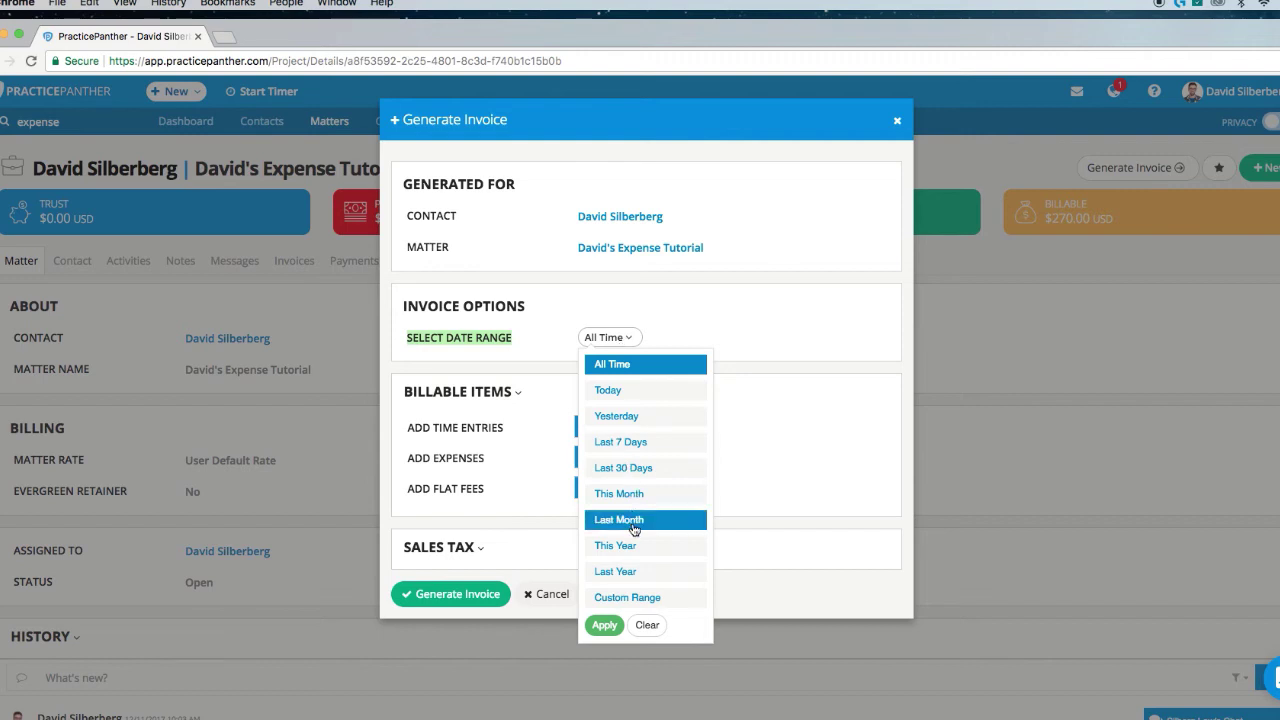
click(716, 310)
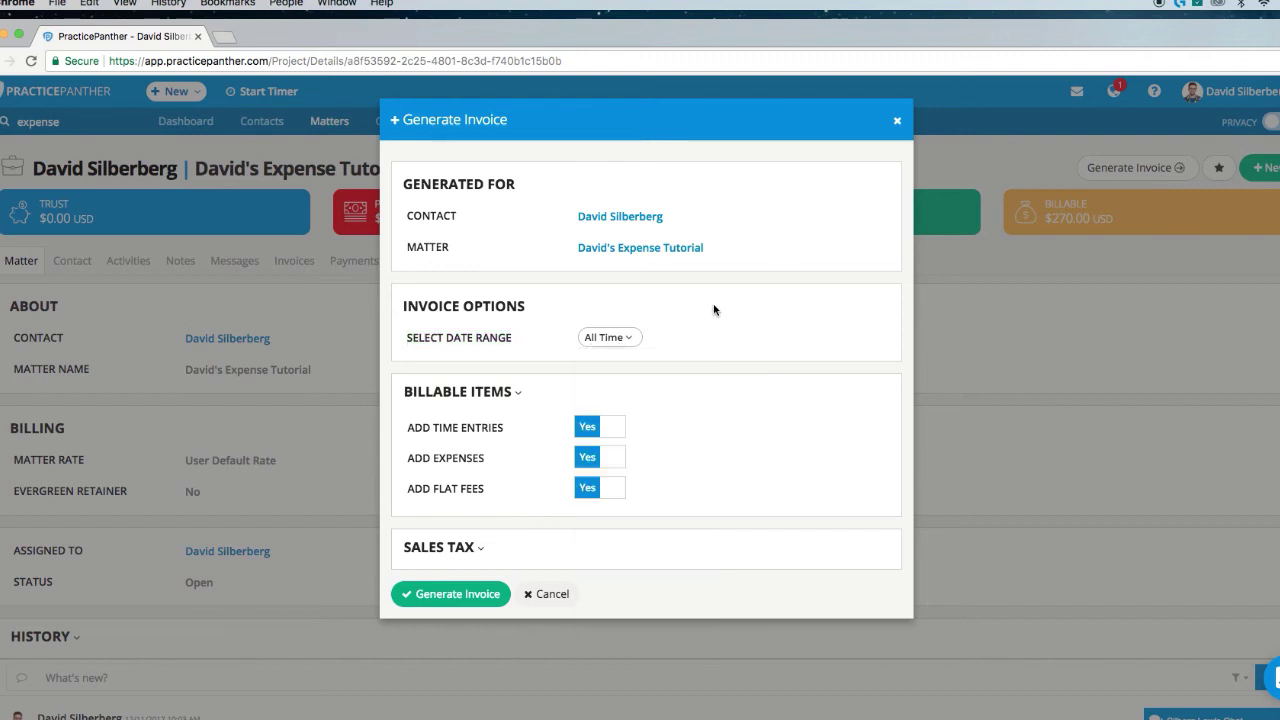
click(470, 594)
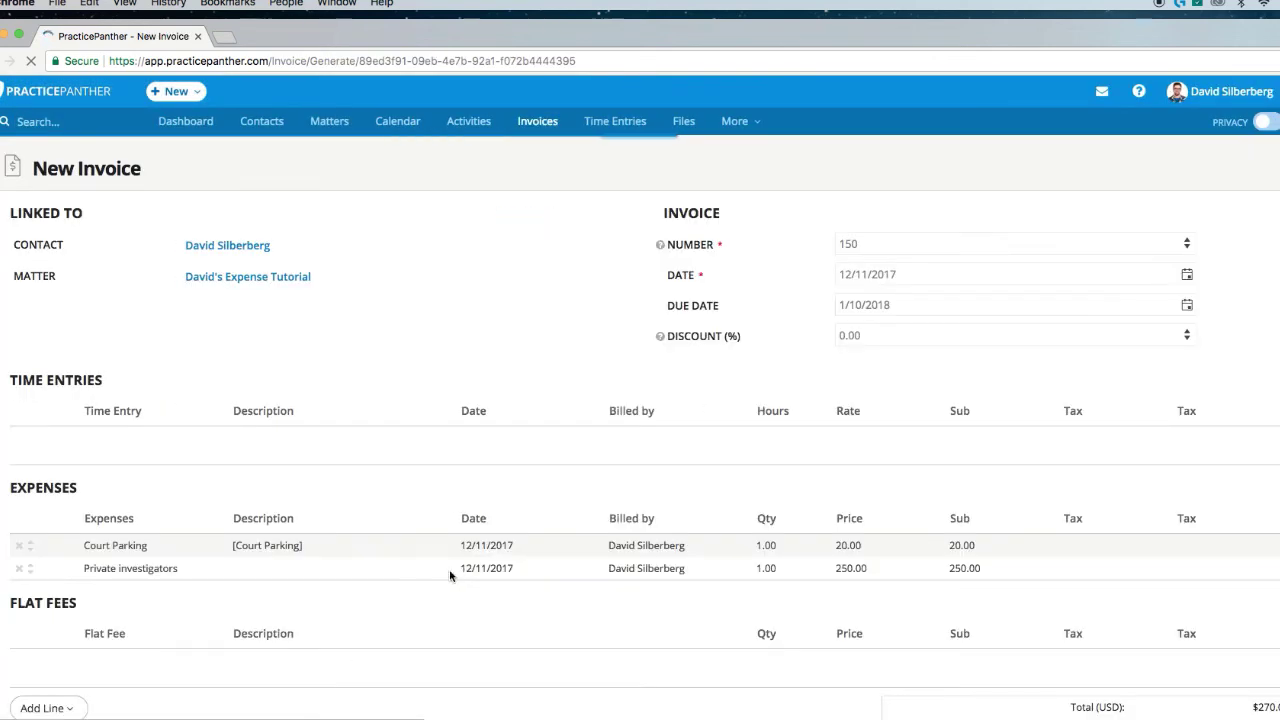
- Change the court parking expense's description to "Court Parking" without brackets, and open its Sub amount for editing
scroll(477, 458, down, 1)
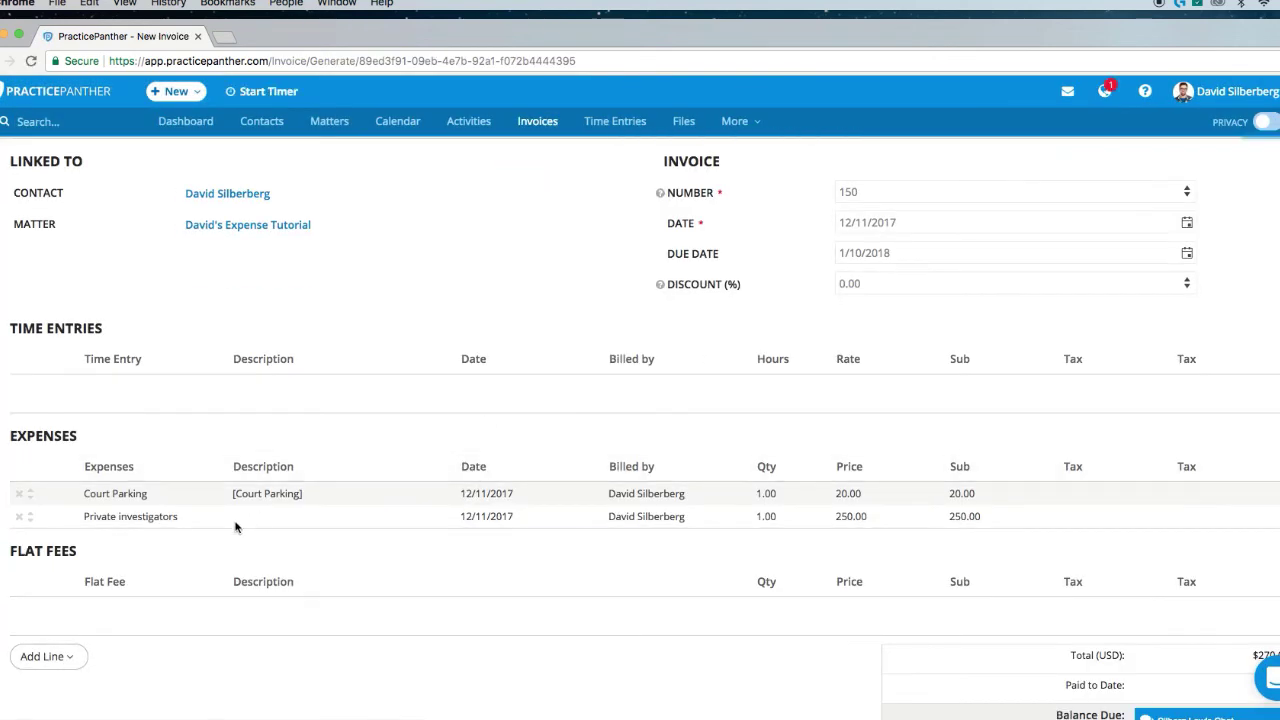
click(267, 490)
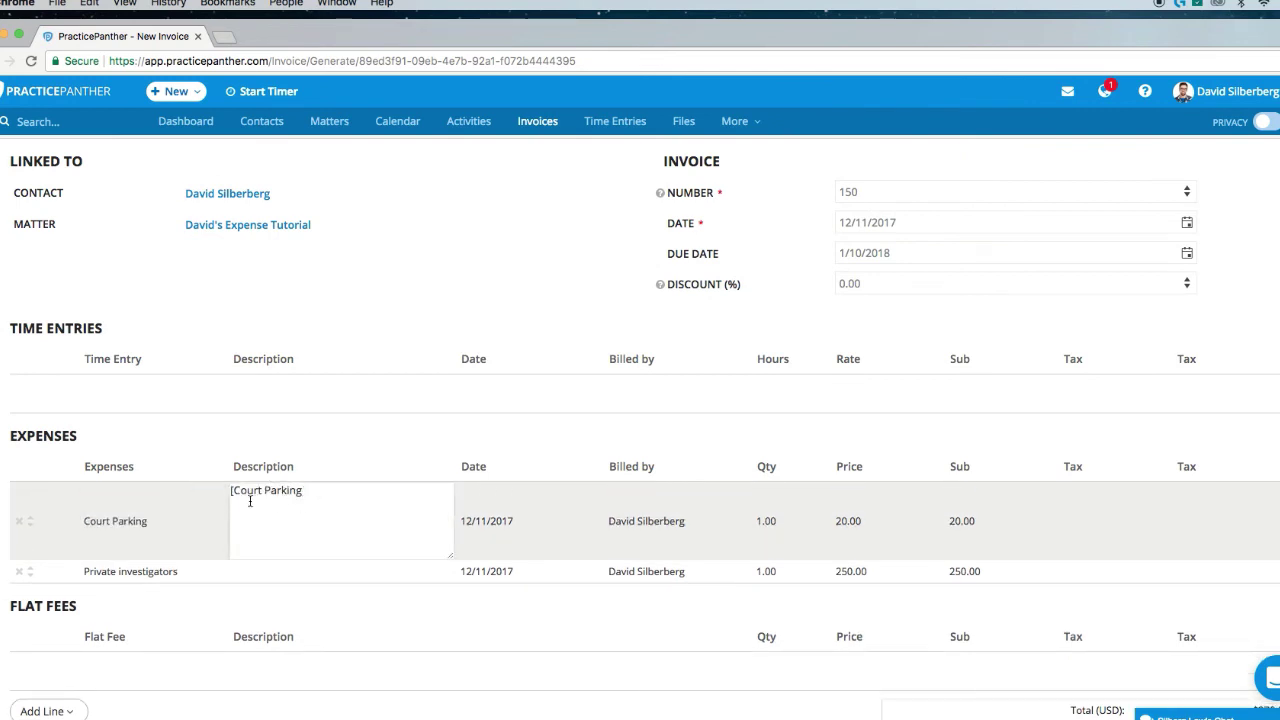
click(744, 503)
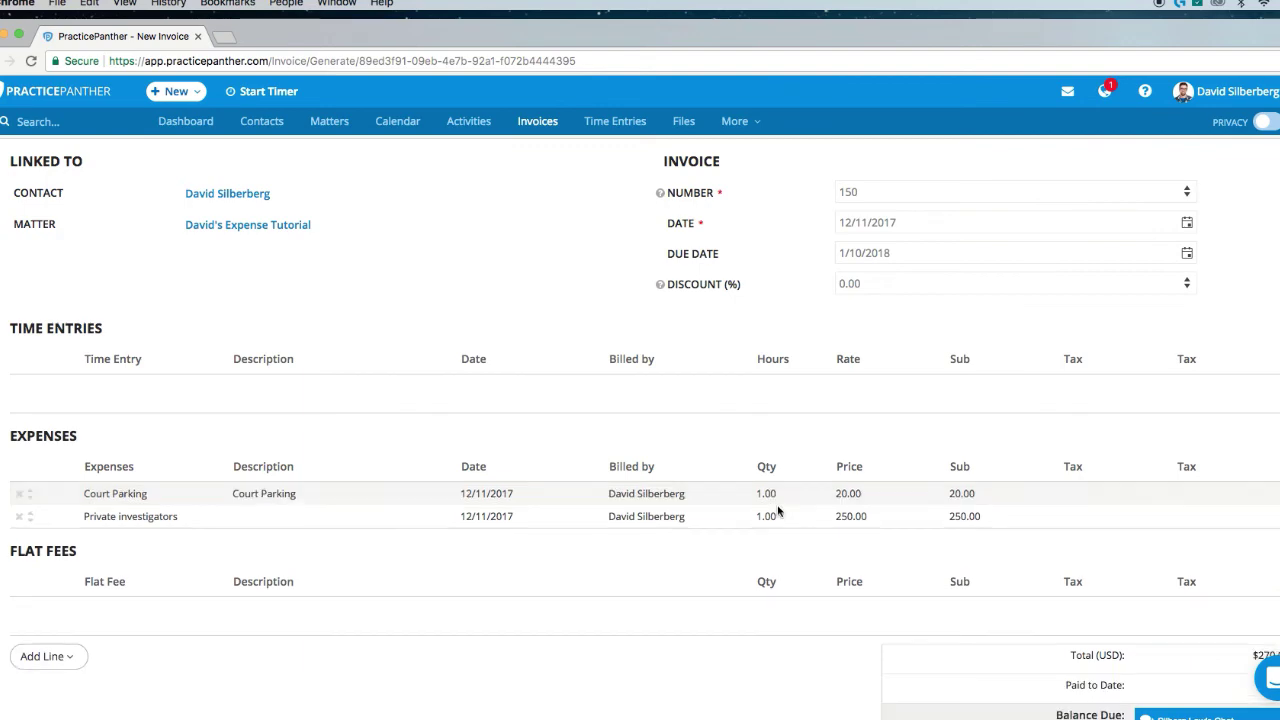
click(958, 500)
- Turn off adding all unpaid balances to this invoice, and save the invoice
scroll(654, 578, down, 5)
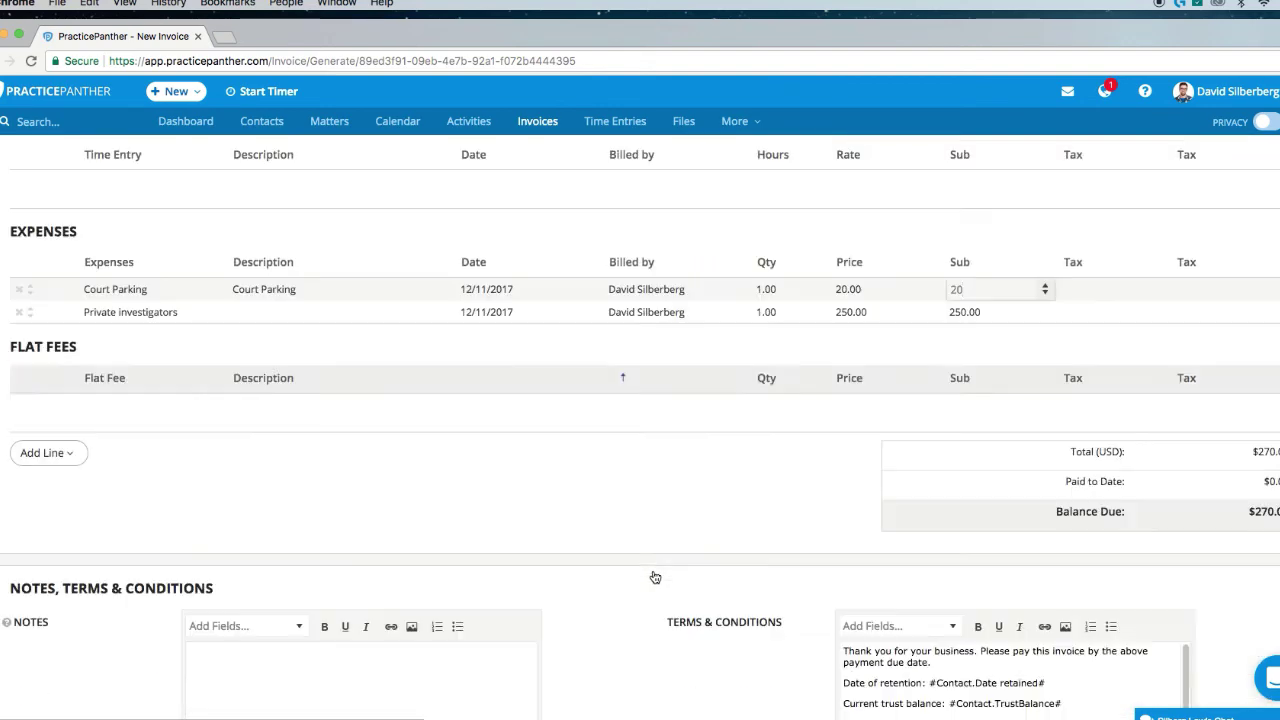
scroll(654, 576, down, 7)
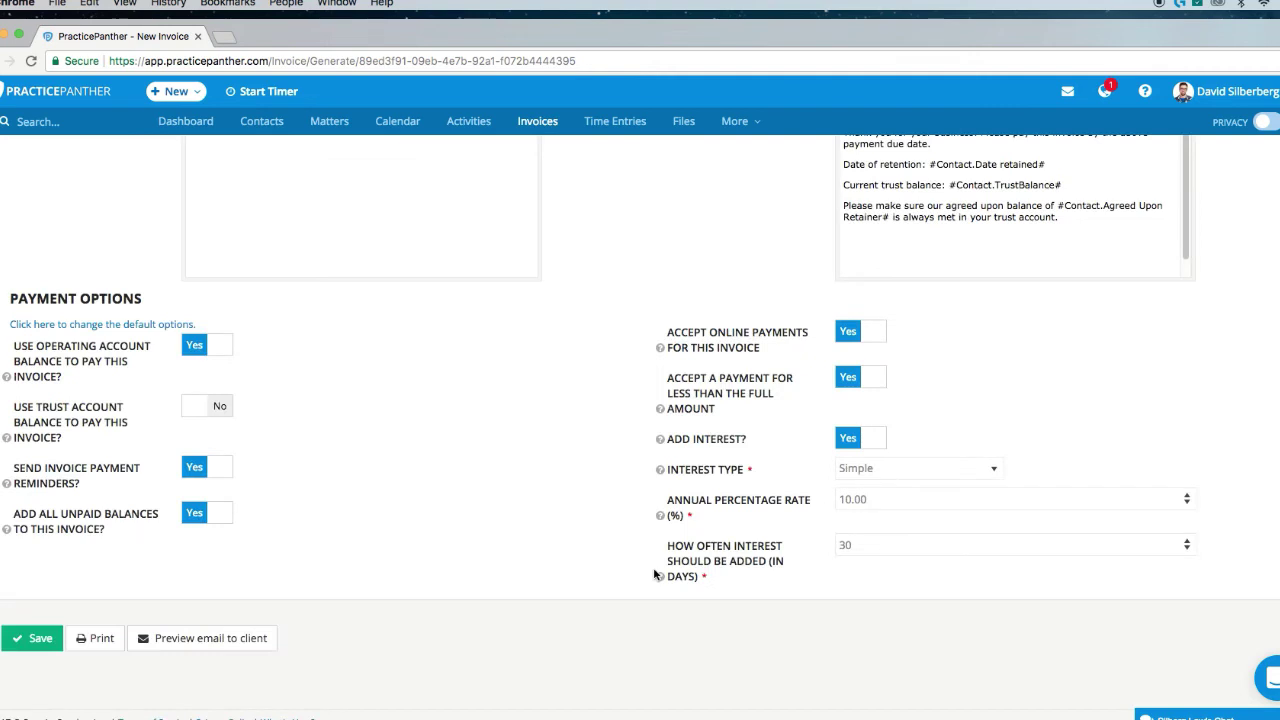
click(208, 513)
click(33, 638)
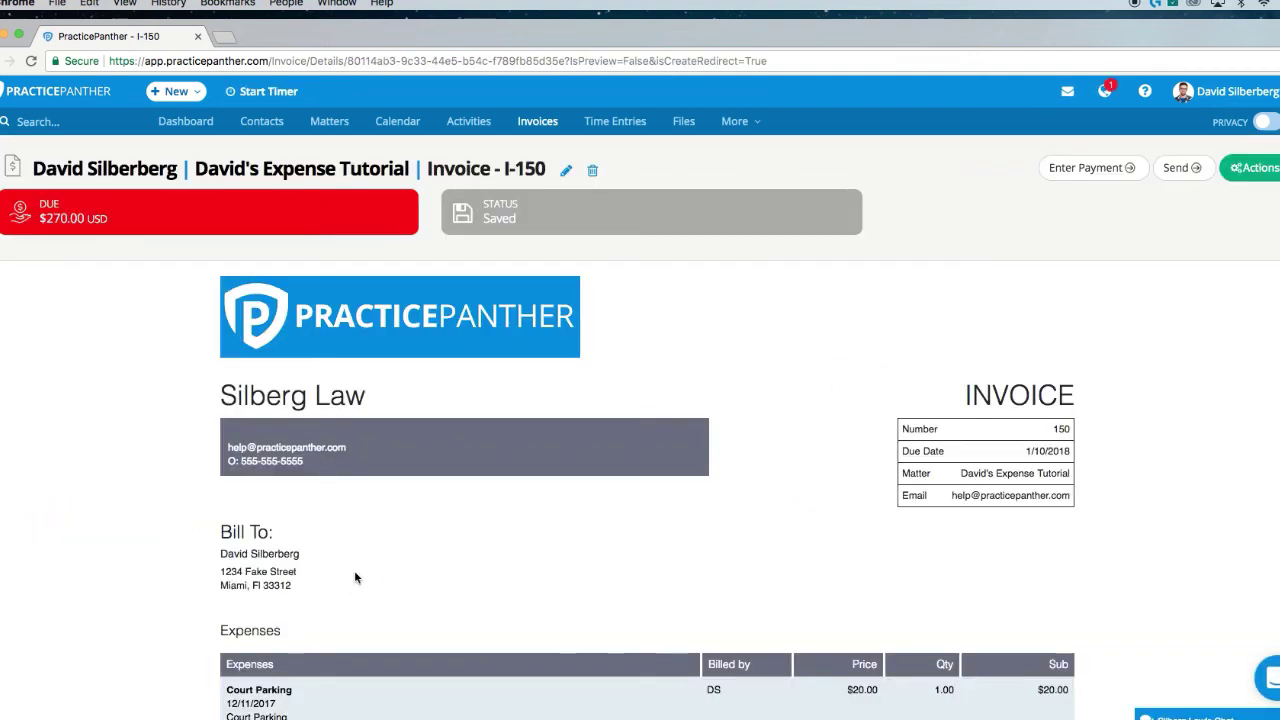
- Review the expense lines and the expenses total on the saved invoice
scroll(716, 432, down, 2)
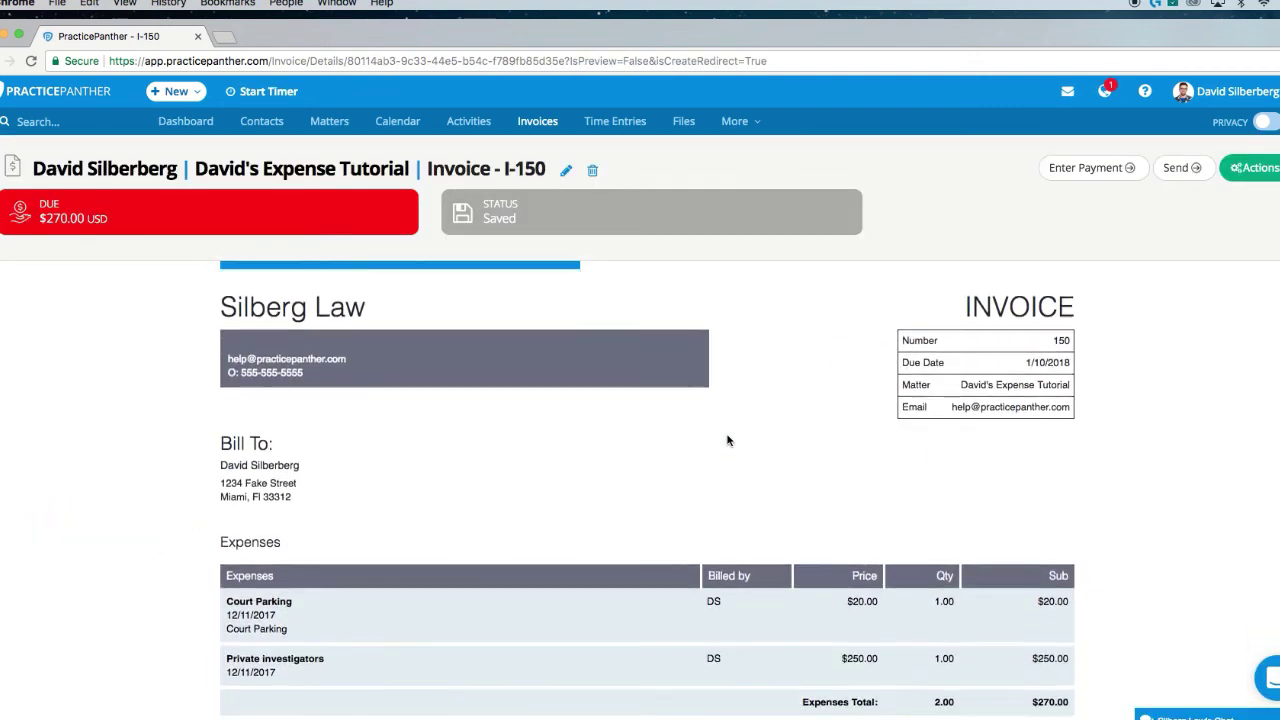
scroll(728, 440, down, 3)
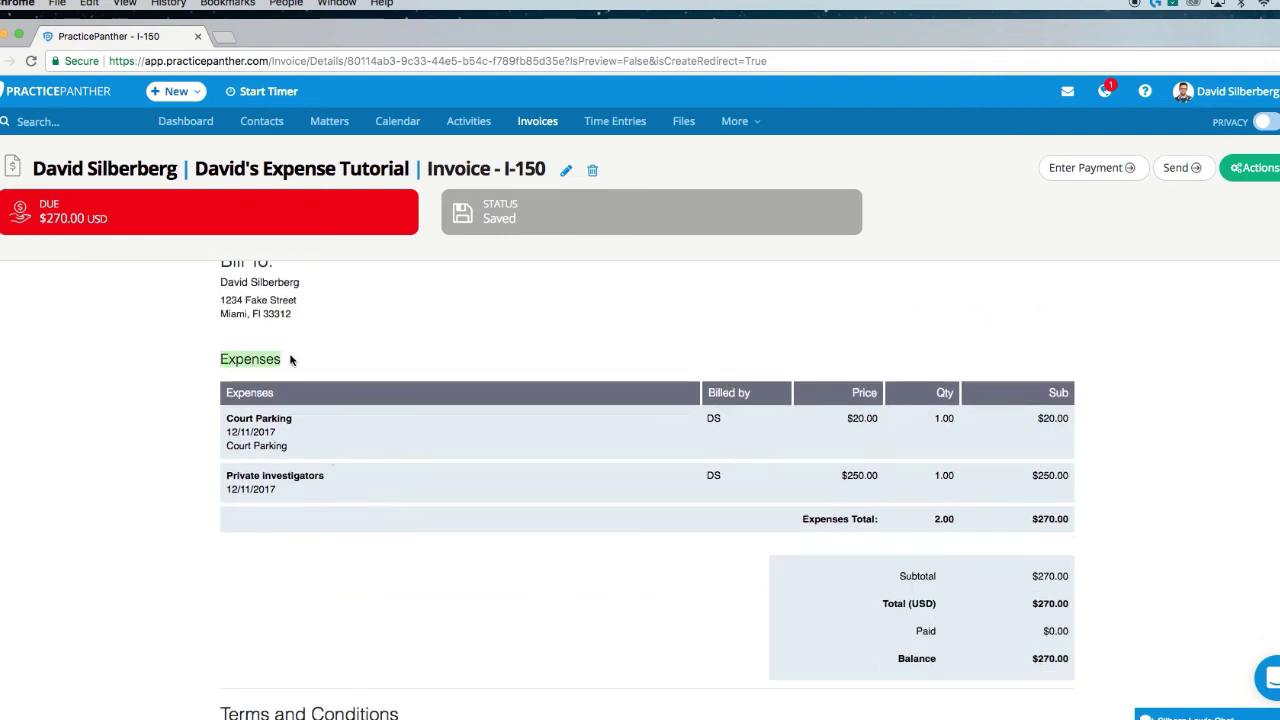
drag(846, 522, 1013, 516)
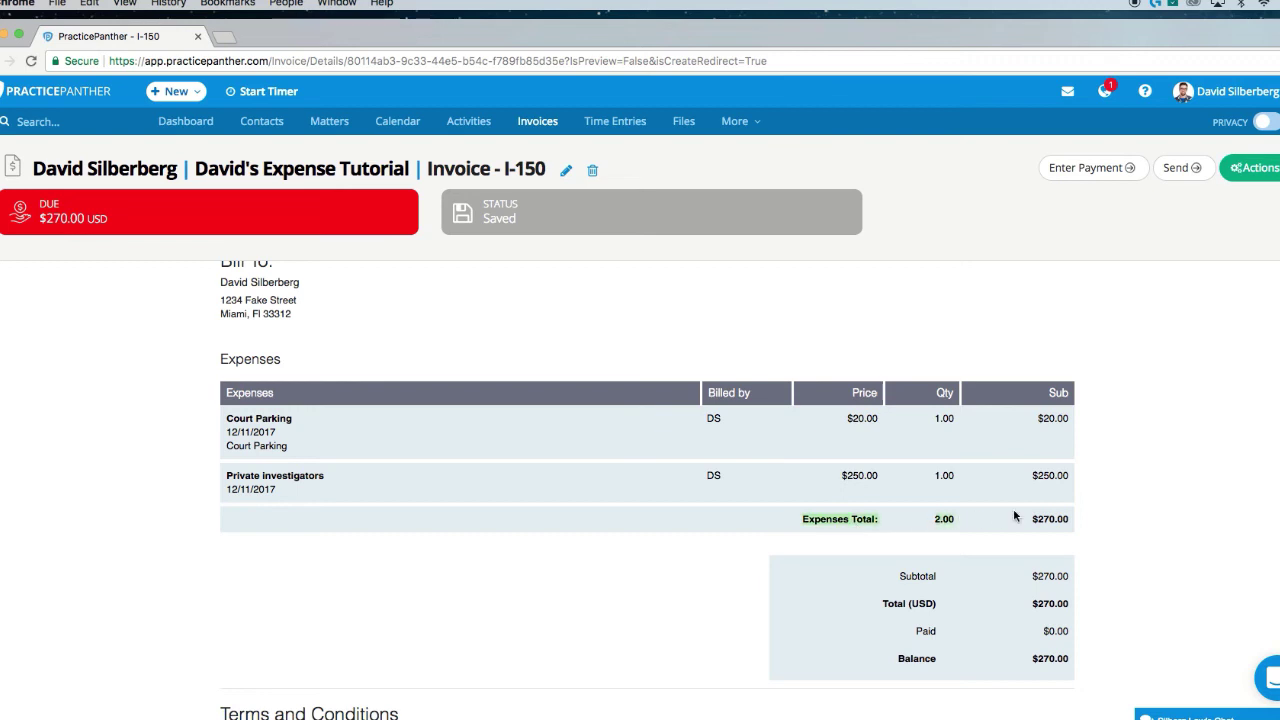
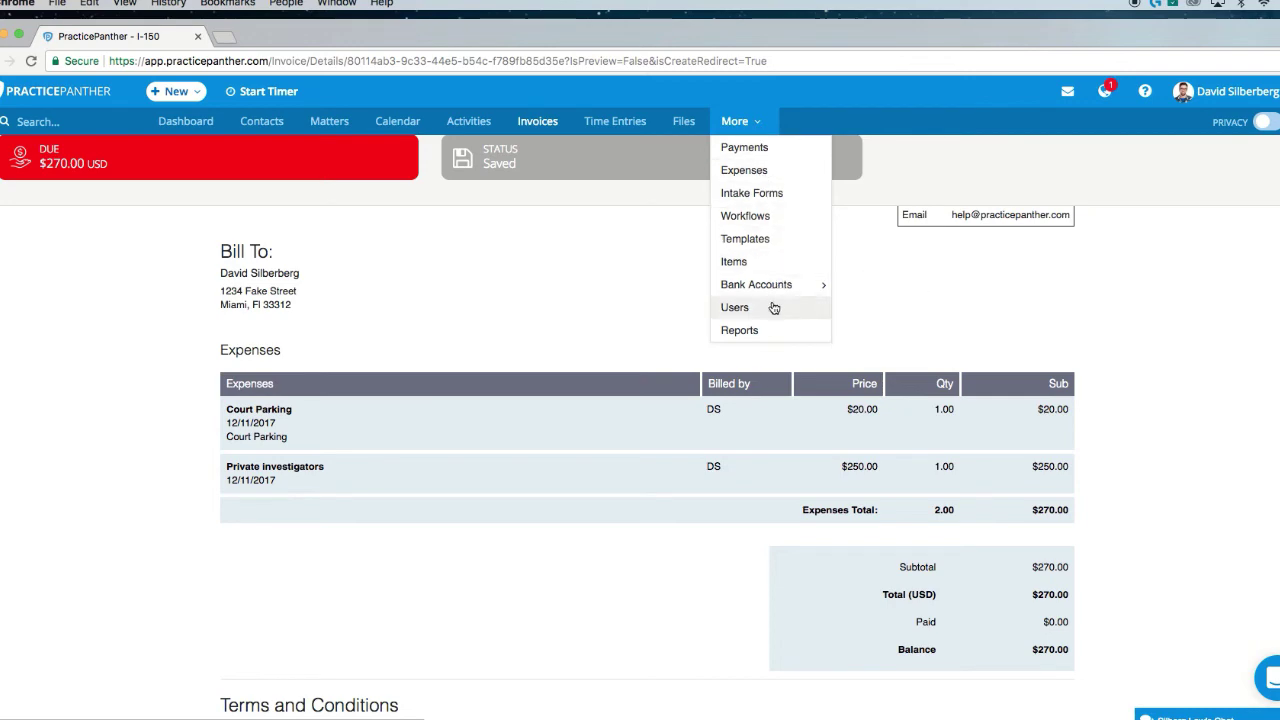
- Open the Expenses by category report from the expense reports
click(765, 334)
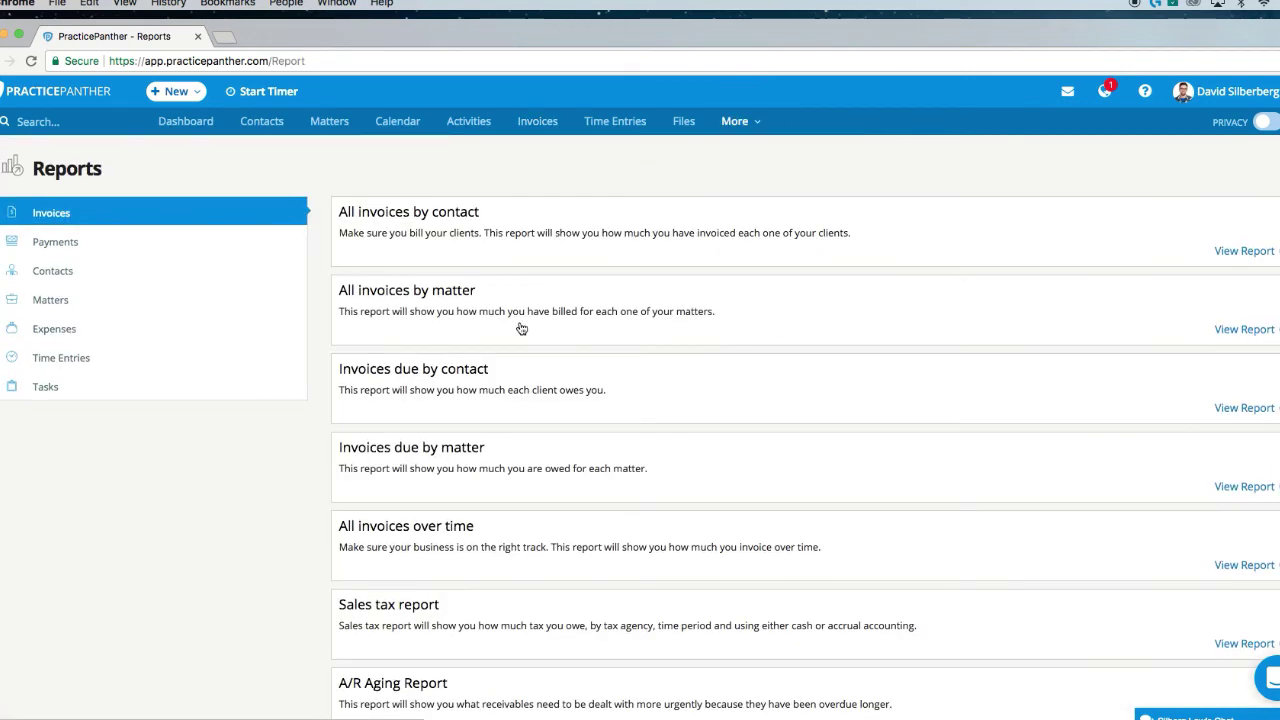
click(85, 340)
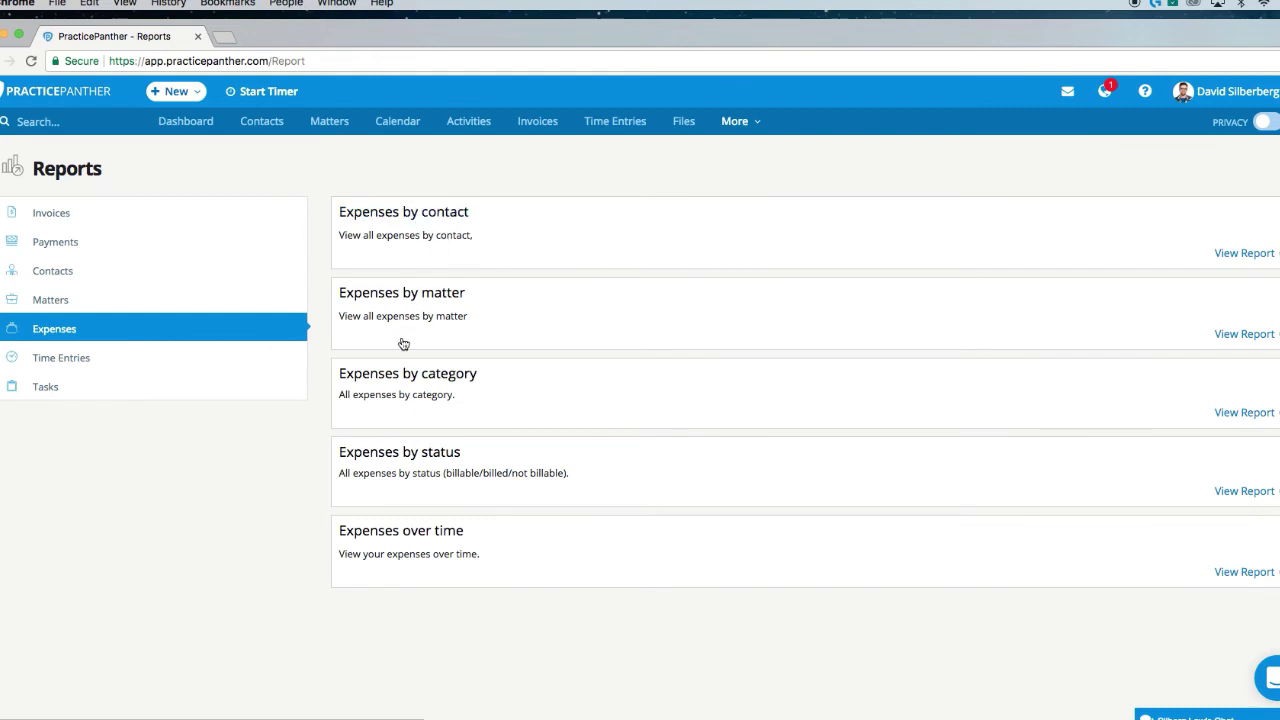
click(395, 375)
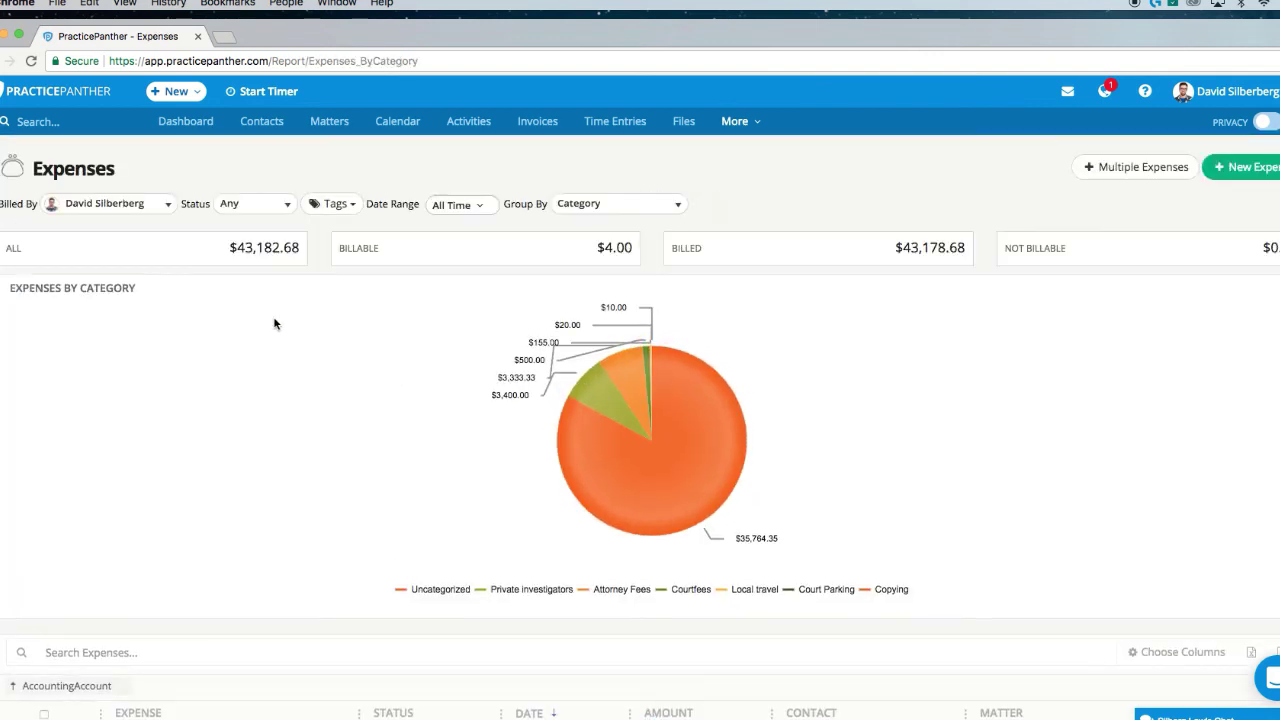
- View the Billed By and Status filter options of the expense report without changing them
click(138, 205)
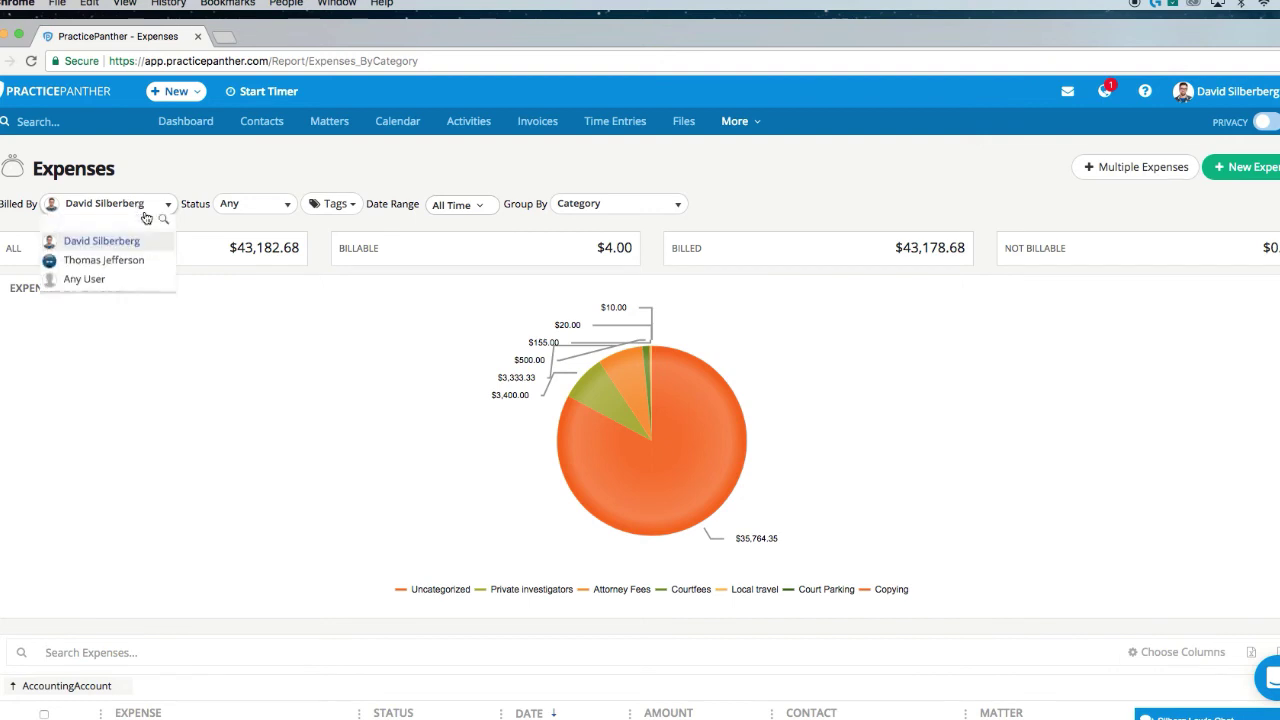
click(237, 185)
click(235, 204)
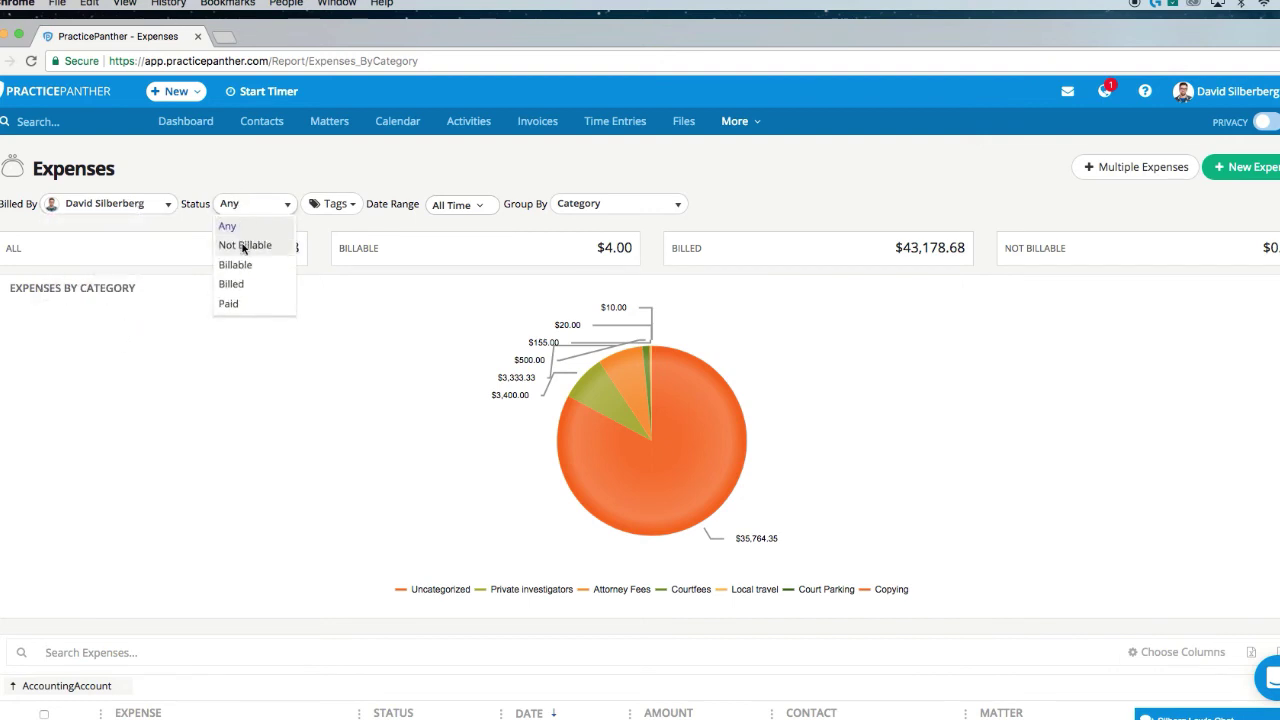
click(405, 165)
- Examine the report's contact tag and matter tag filters and the Group By options, keeping the grouping by Category
click(345, 206)
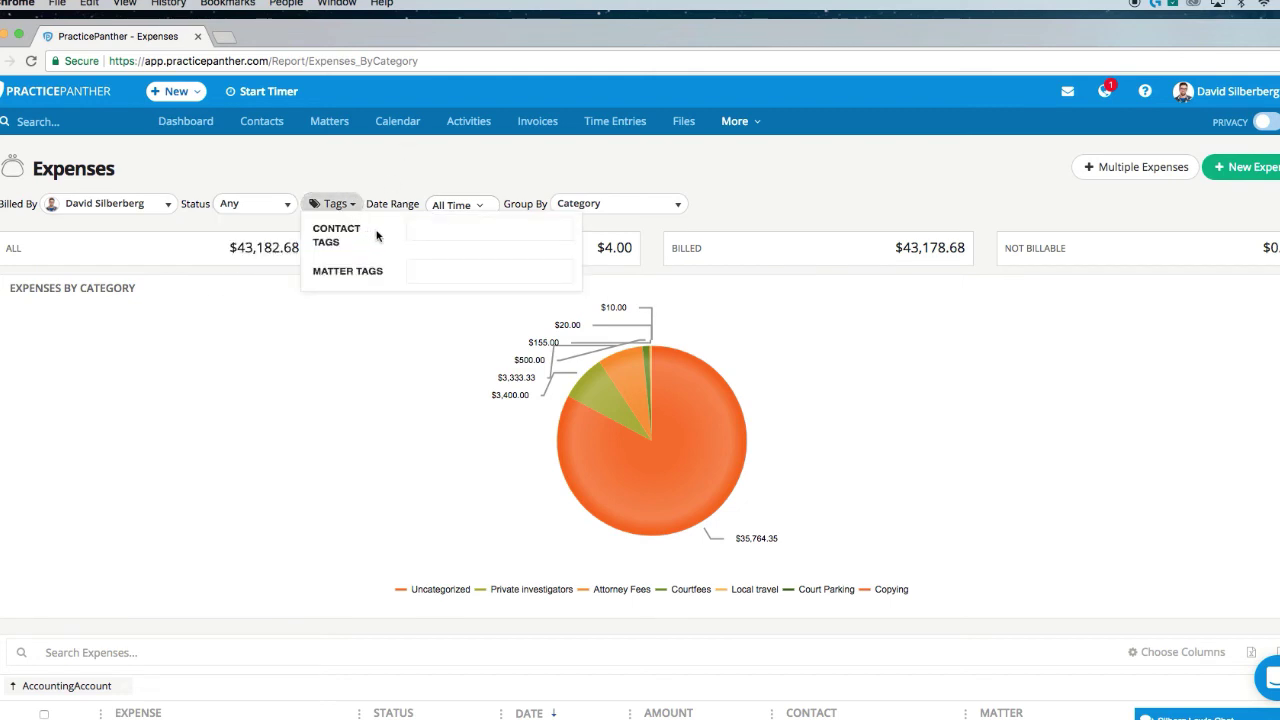
click(436, 222)
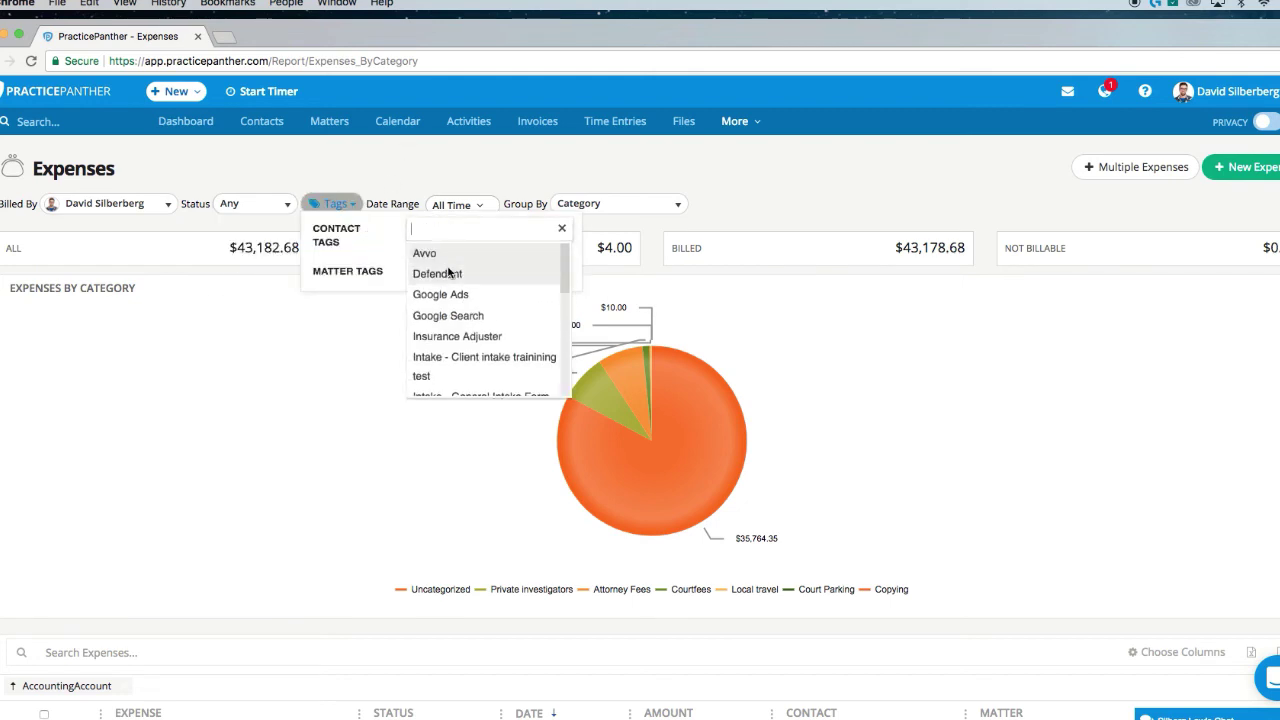
click(381, 250)
click(420, 271)
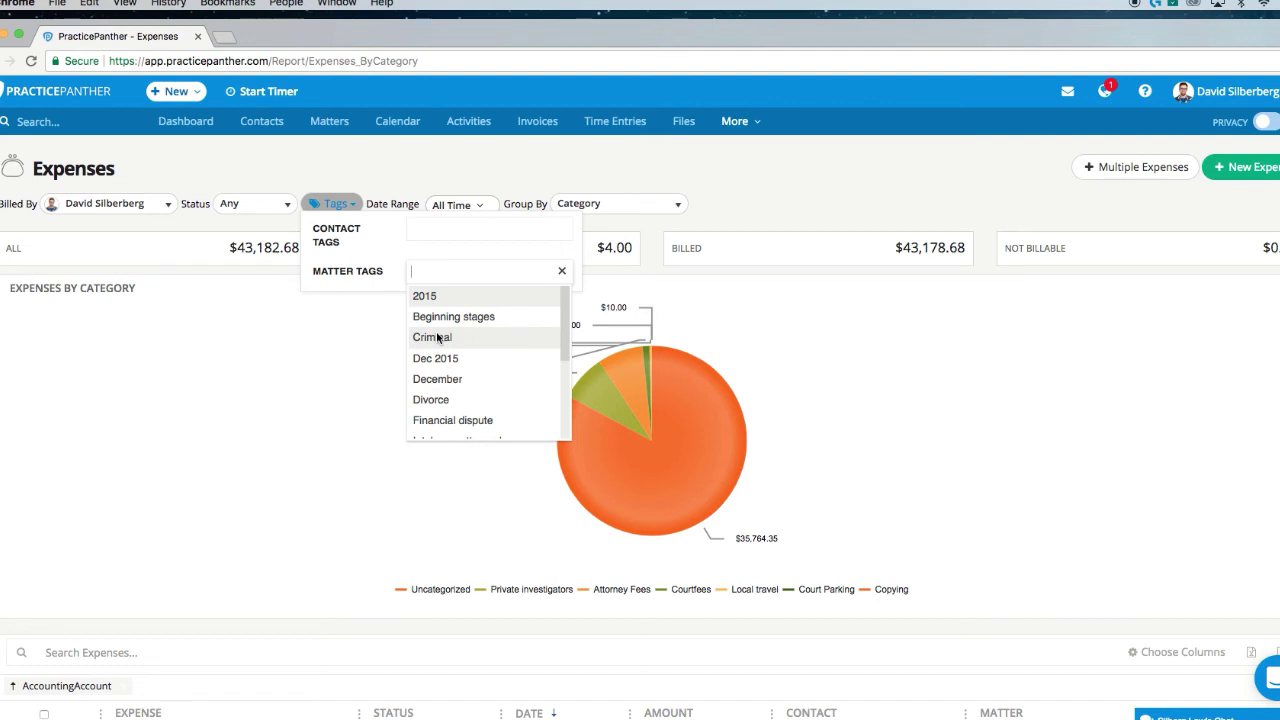
click(449, 178)
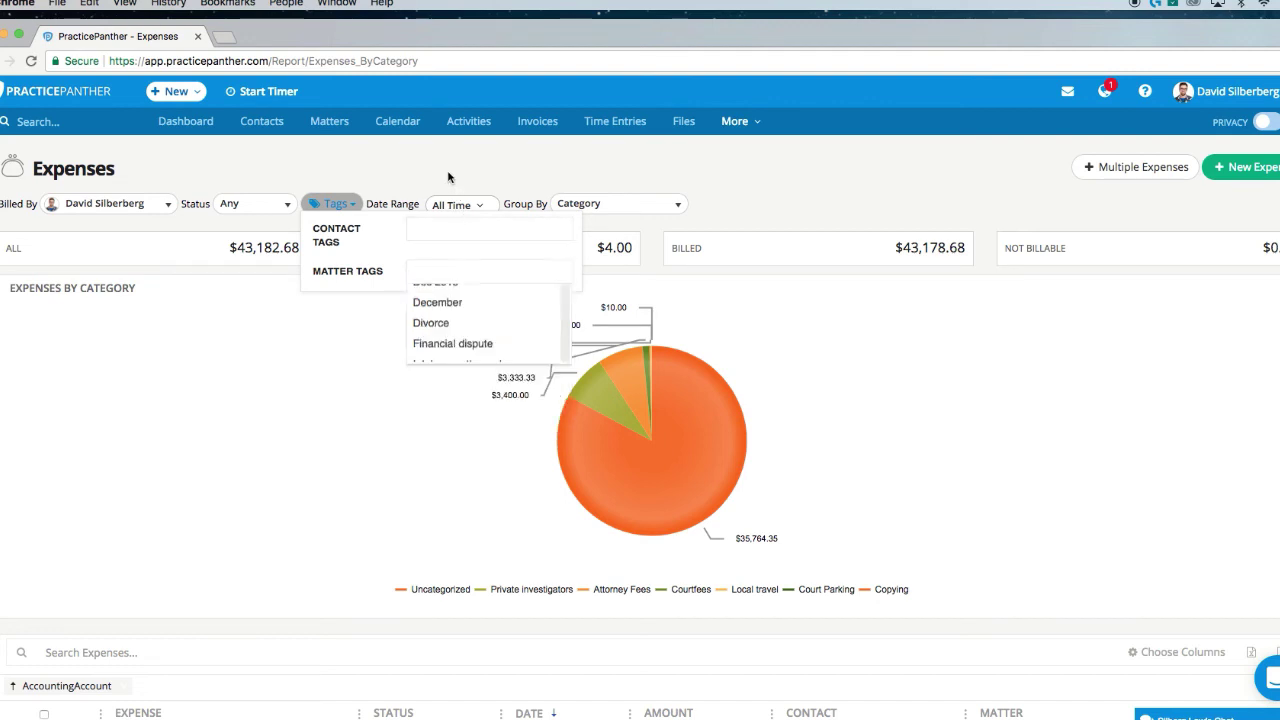
click(575, 203)
click(578, 277)
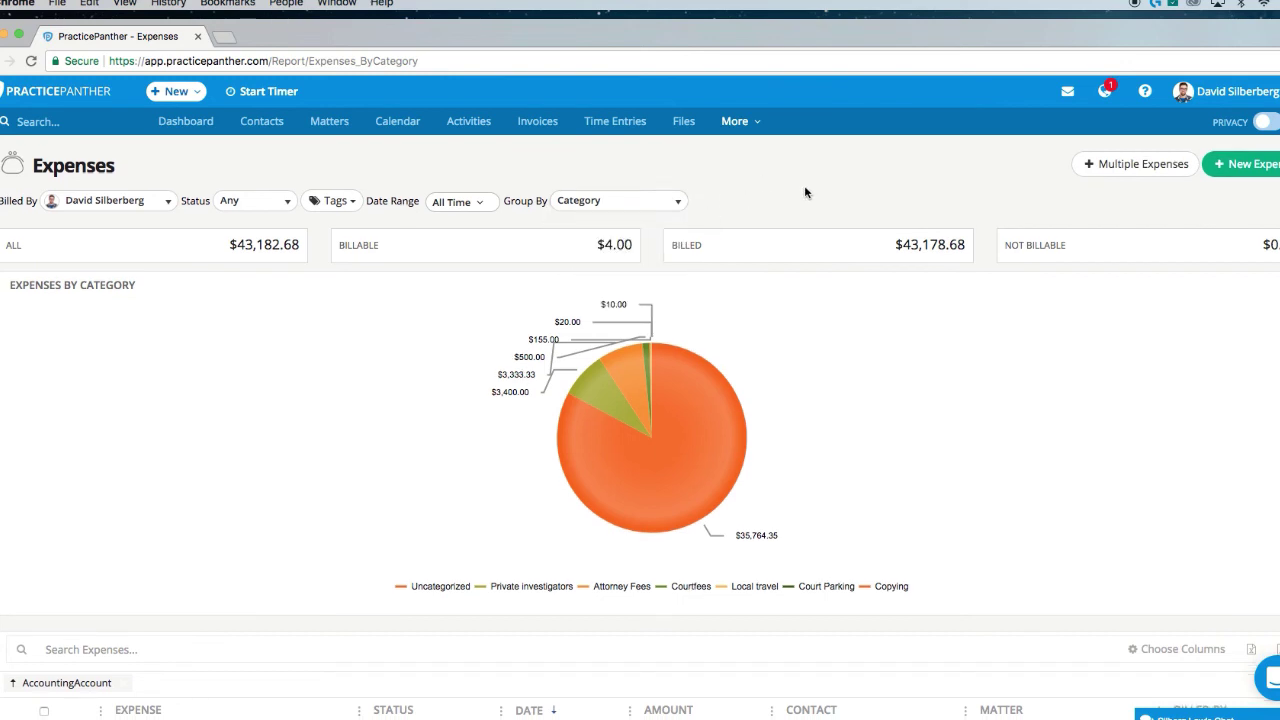
- Look through the report's expense list and view which columns can be shown, leaving the selection as it is
scroll(804, 185, down, 5)
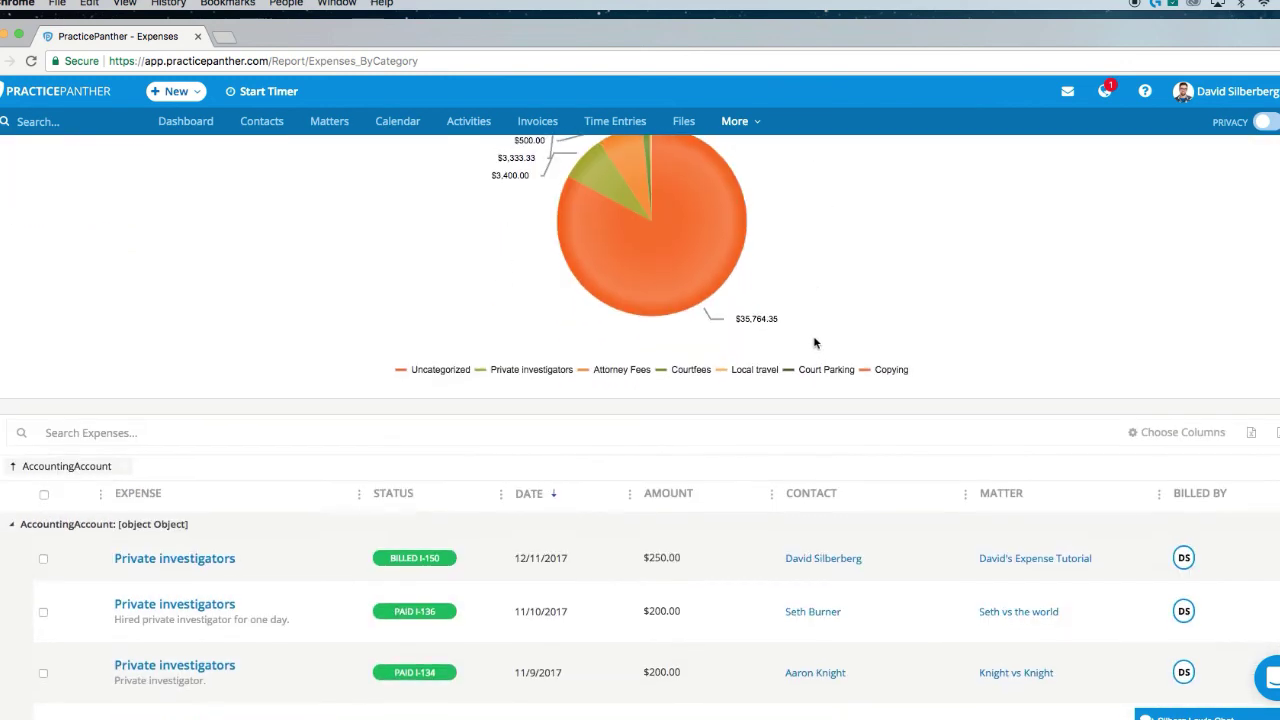
scroll(811, 343, up, 1)
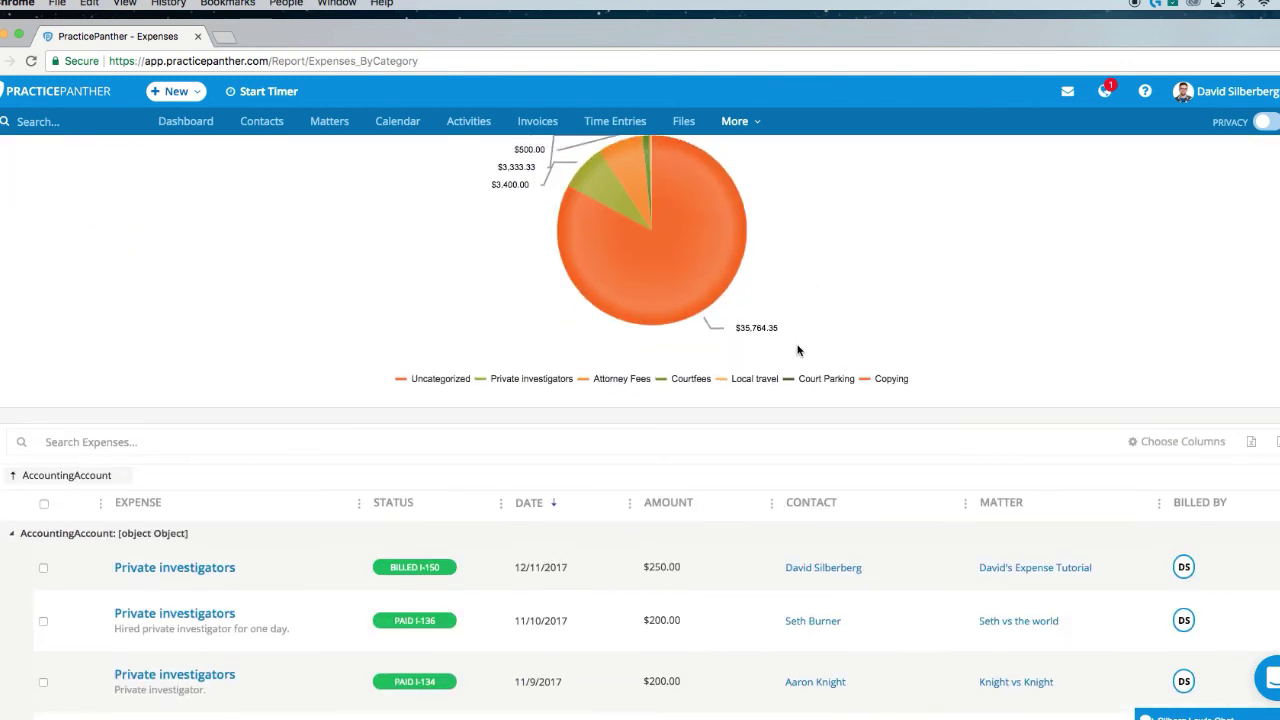
scroll(800, 345, down, 3)
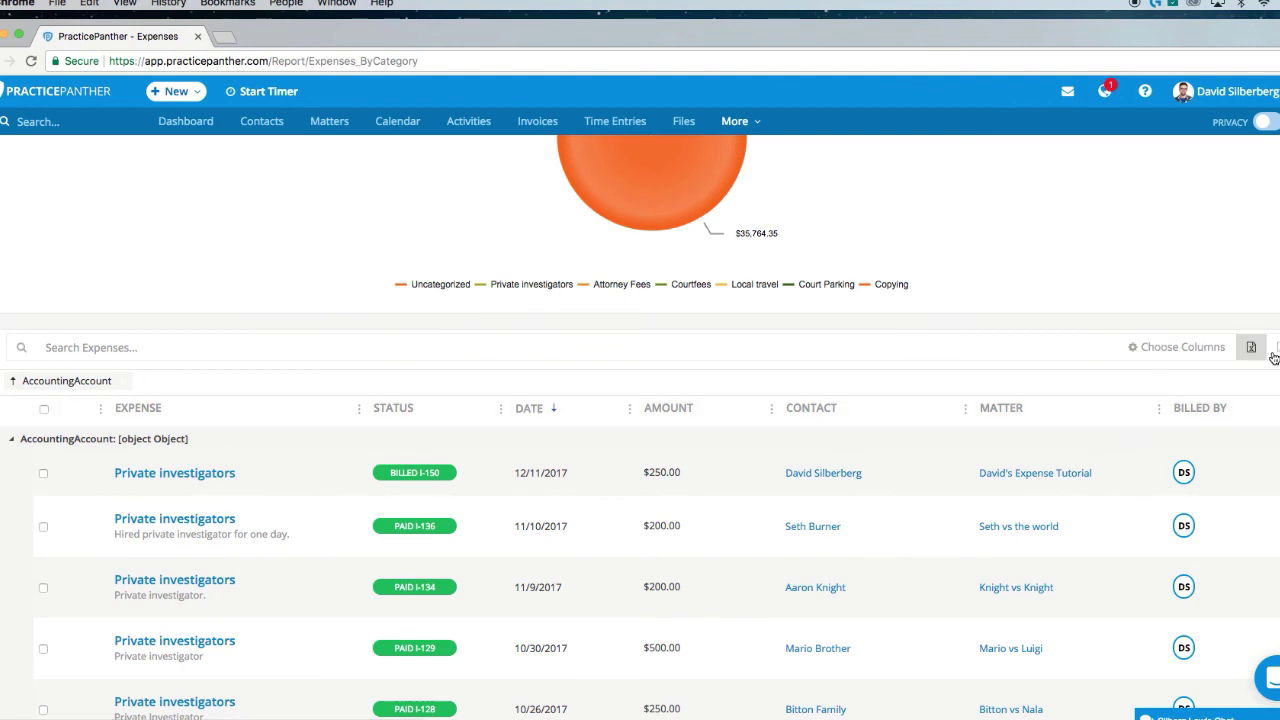
click(1202, 359)
mouse_move(1189, 366)
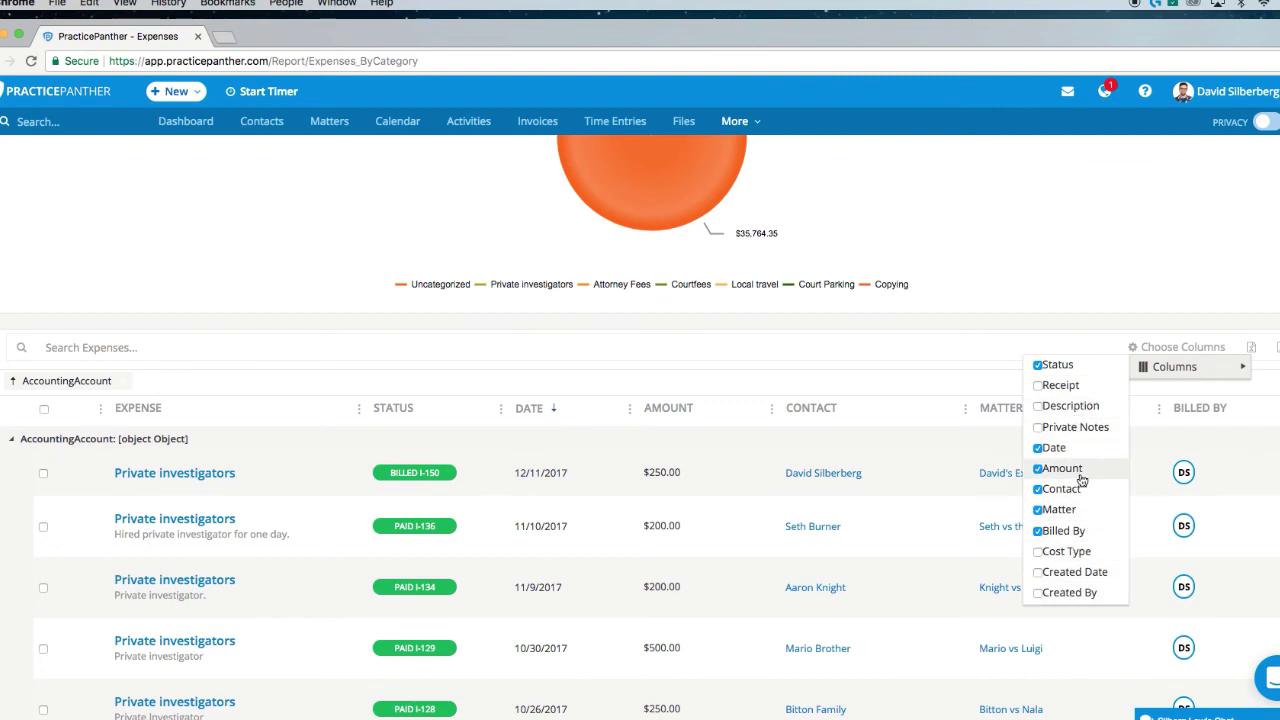
click(1152, 323)
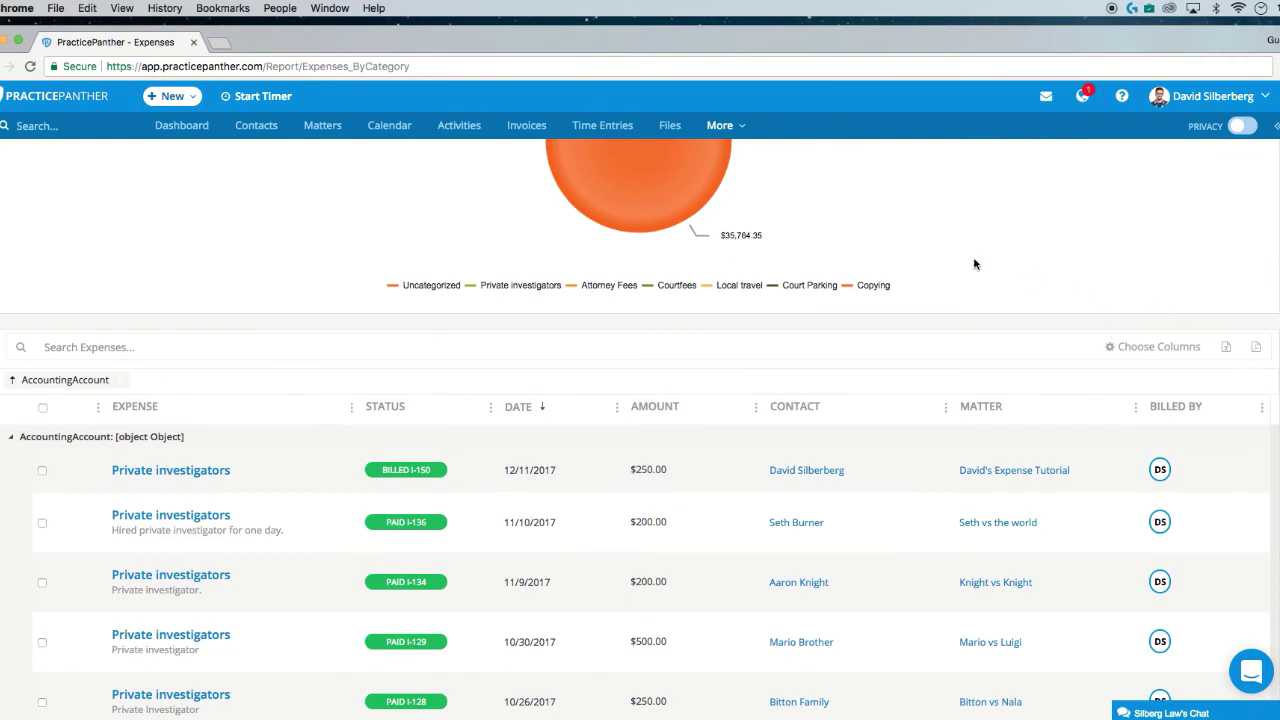
- Open the PracticePanther Help Center in a new browser tab and switch to it
click(1121, 96)
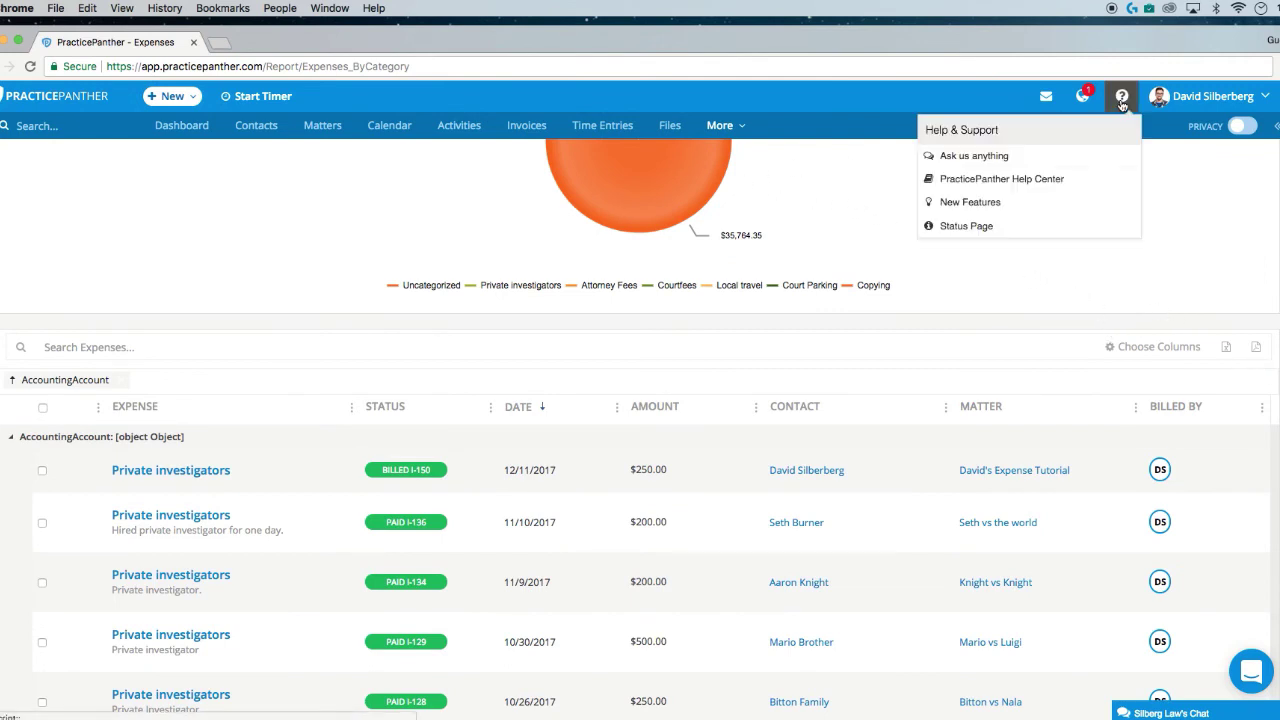
super+click(1001, 179)
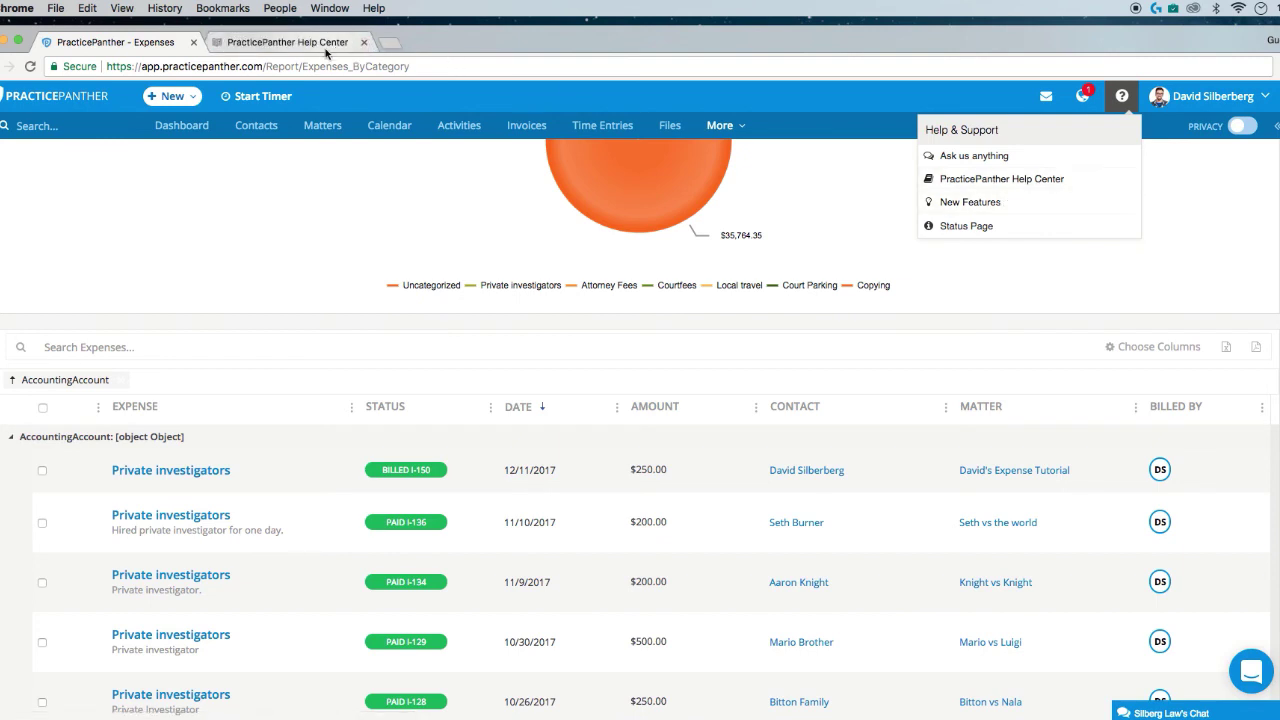
click(287, 42)
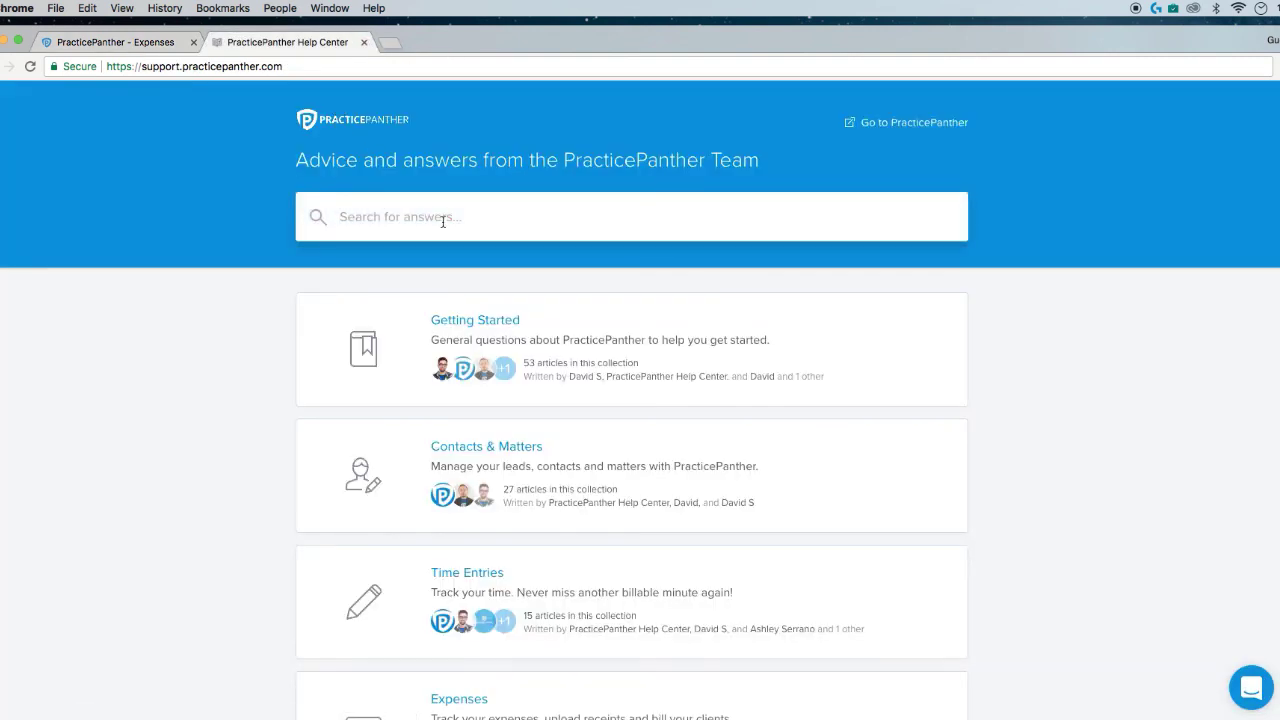
- Search the Help Center for "items and categories" and open the article "Items and Categories in Quickbooks"
text(items and categor)
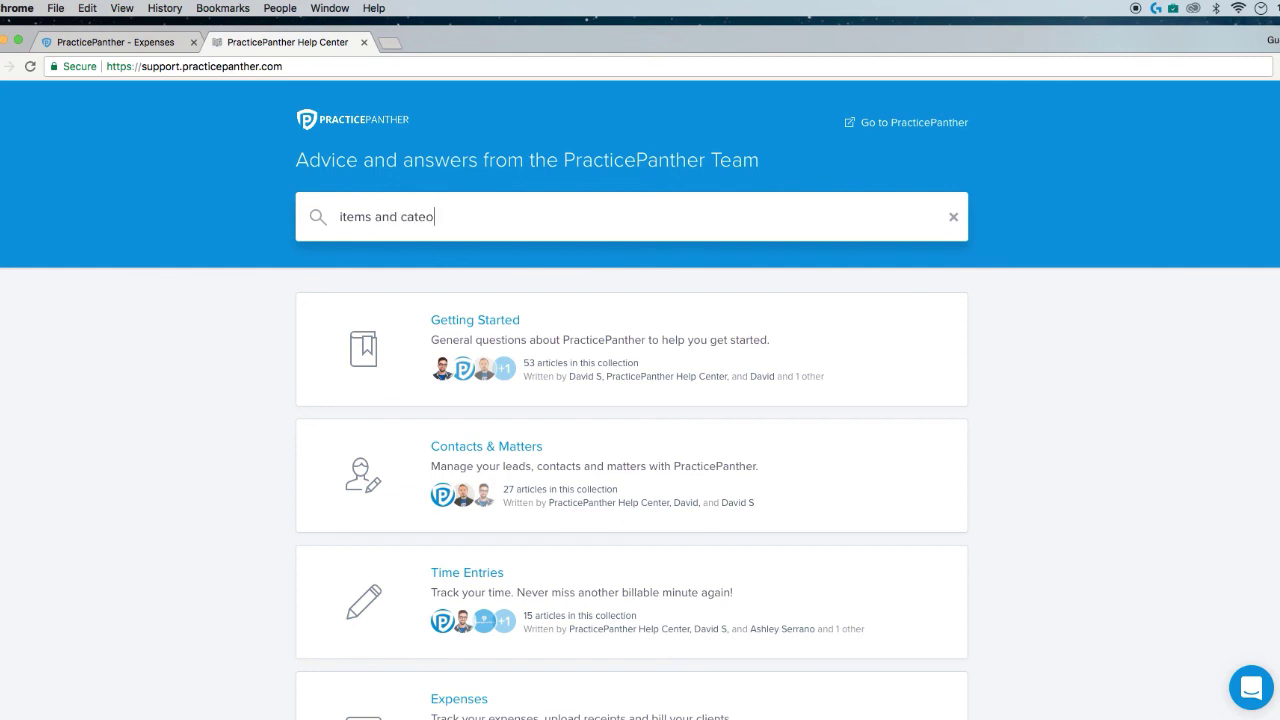
text(ies)
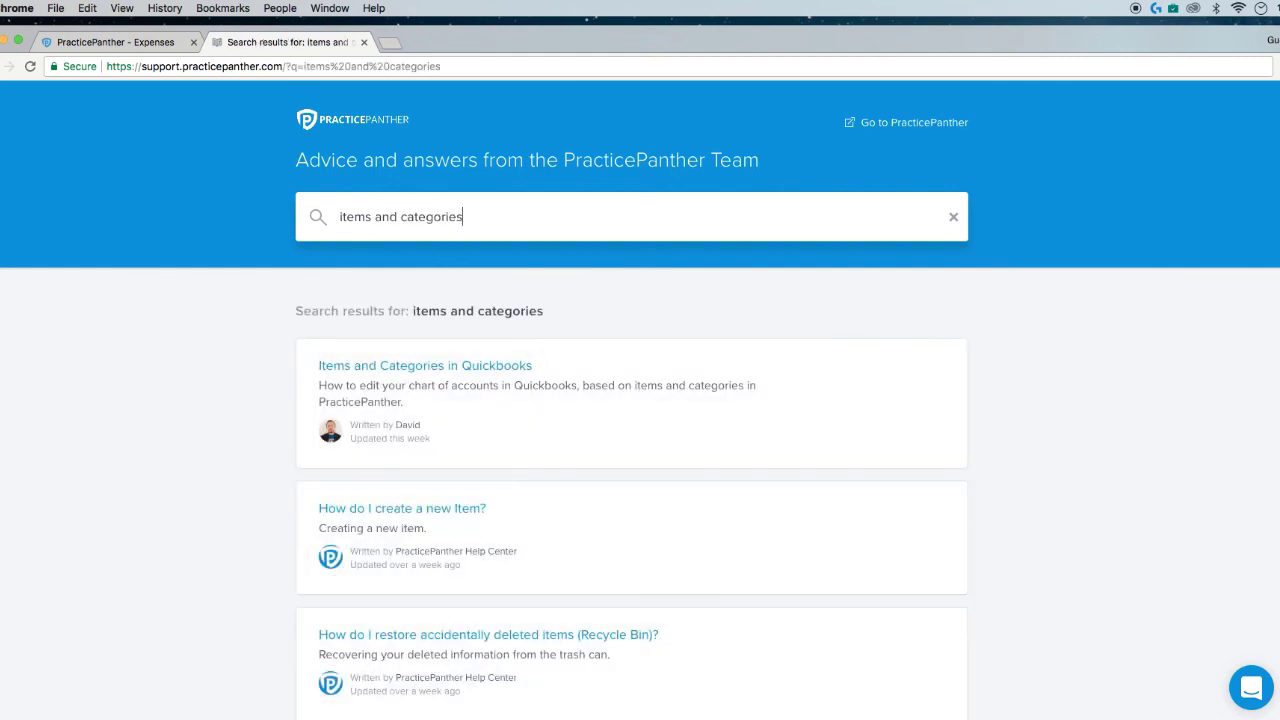
click(465, 366)
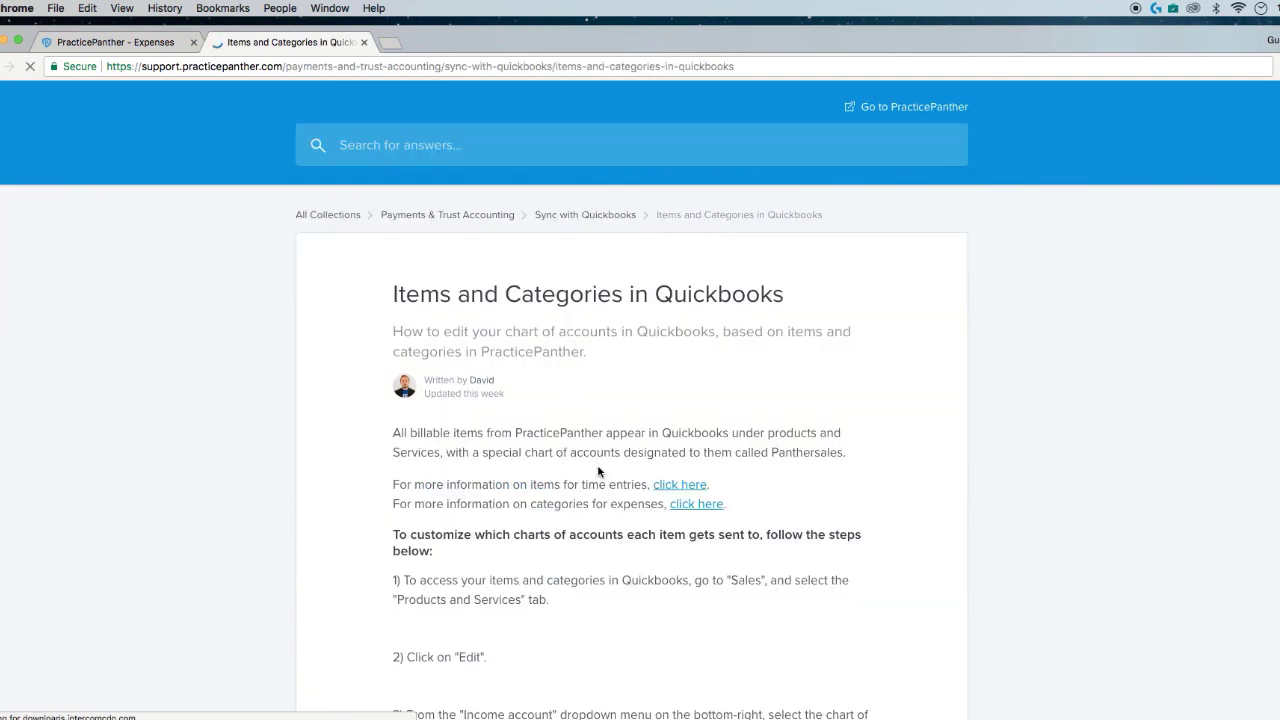
- Read the article's instructions for assigning PracticePanther items and categories to an income account in QuickBooks
scroll(590, 470, down, 1)
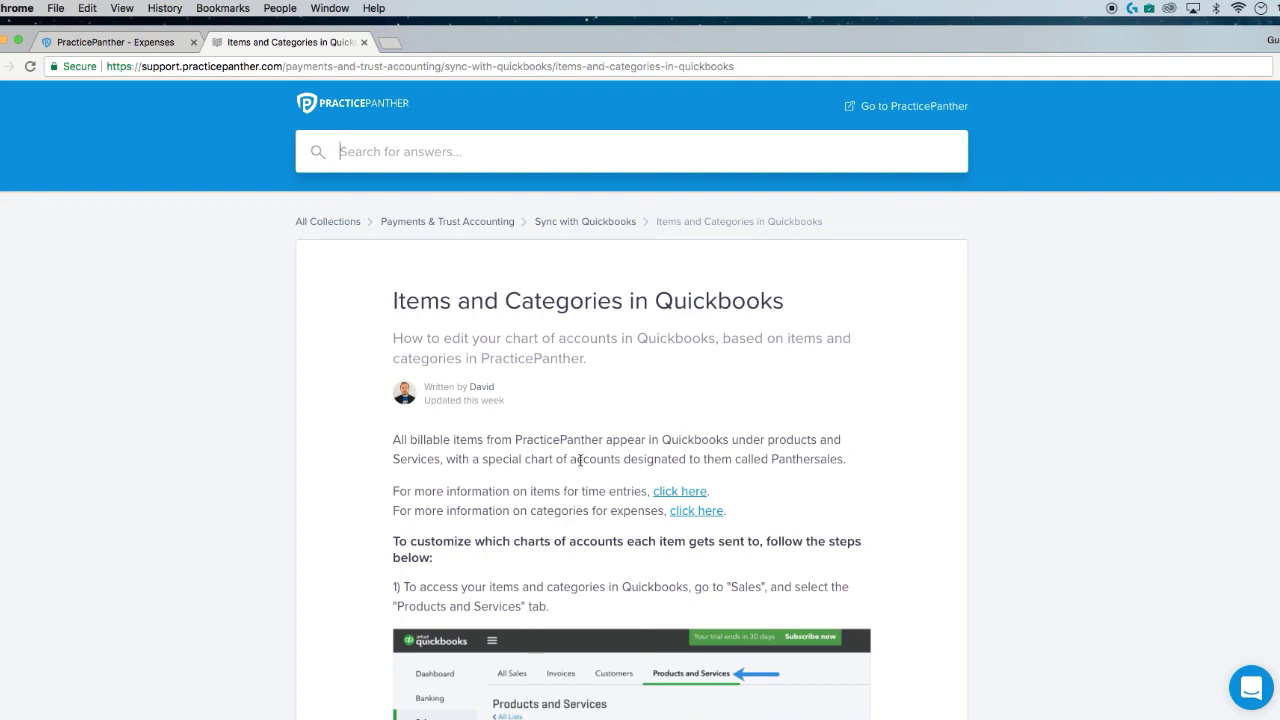
scroll(640, 436, down, 4)
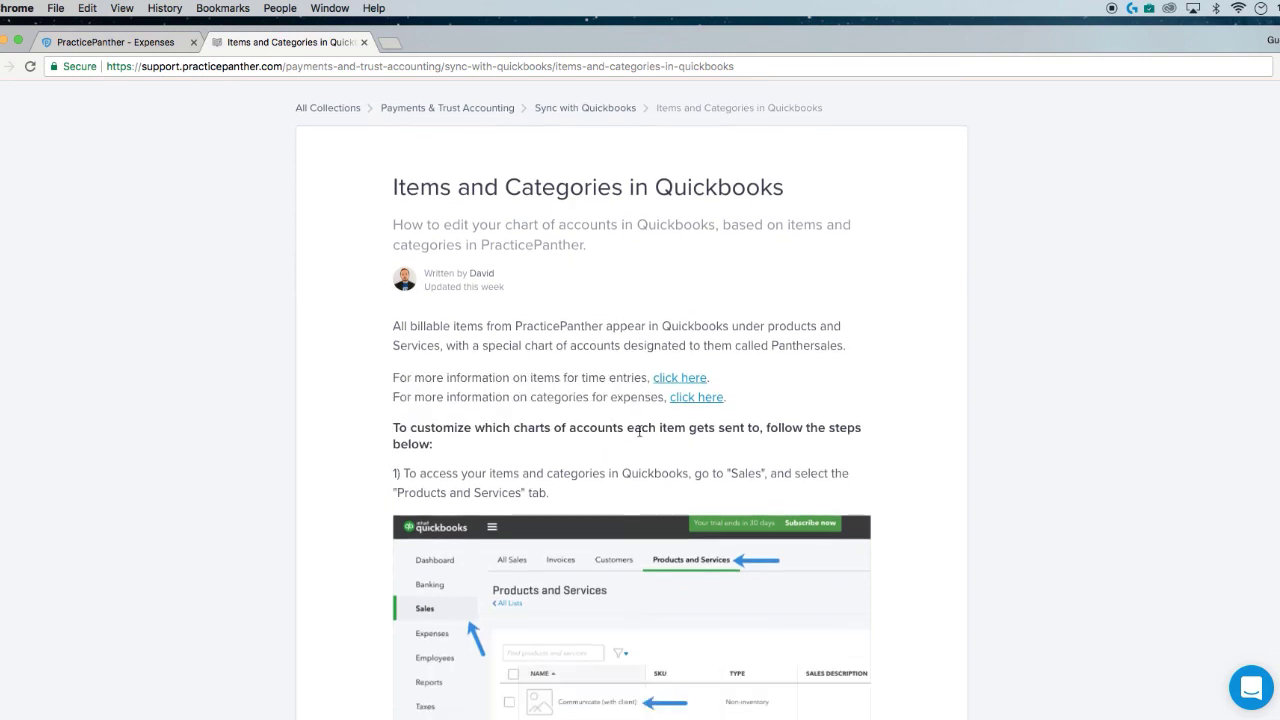
scroll(640, 436, down, 2)
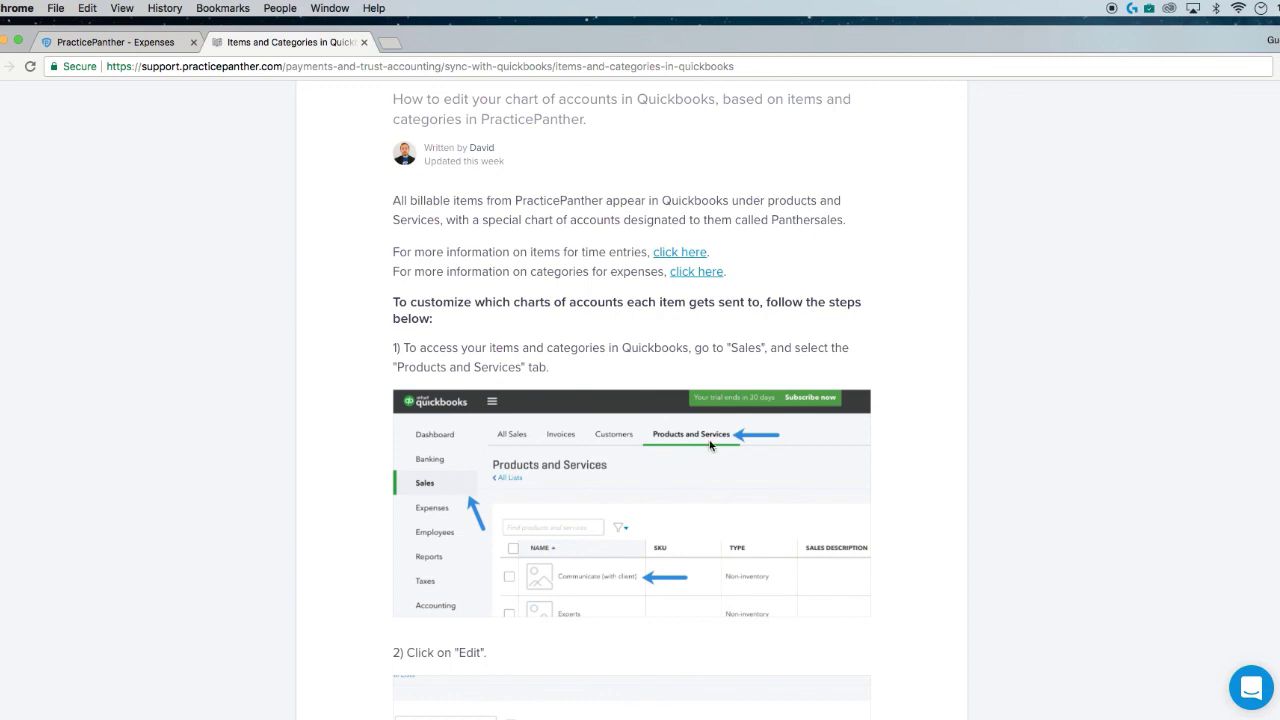
scroll(710, 445, down, 7)
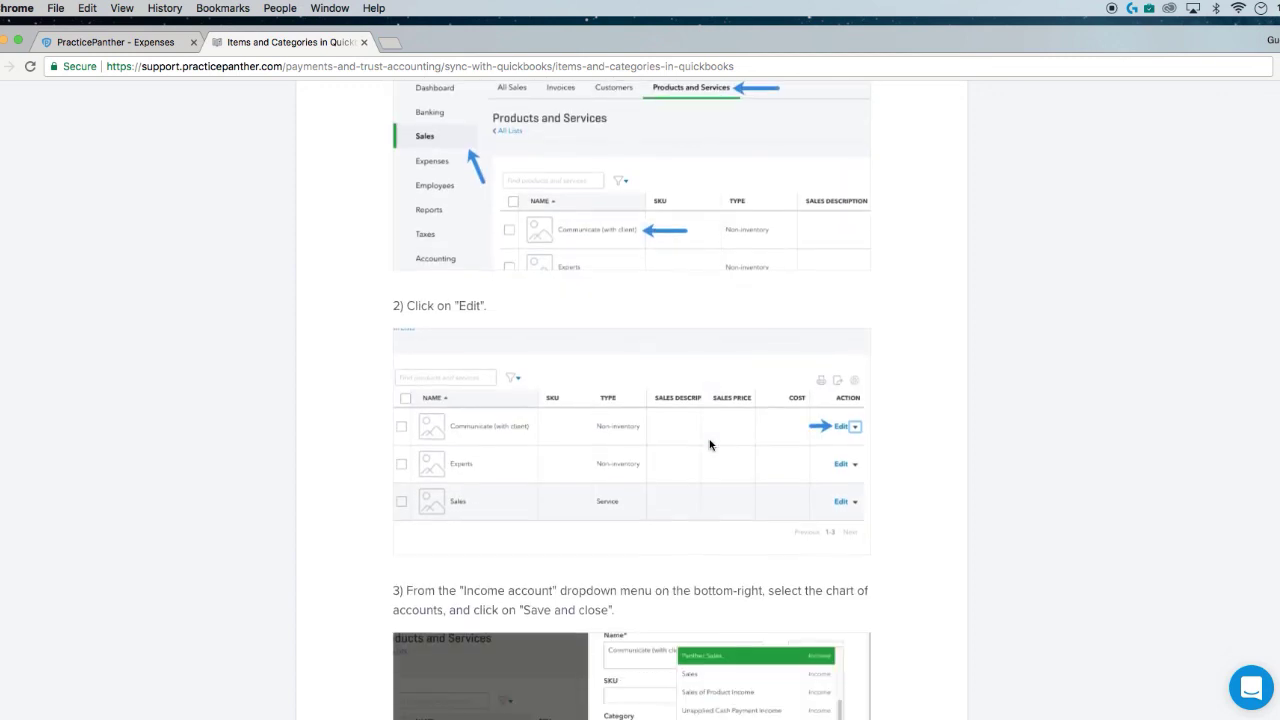
scroll(710, 445, down, 1)
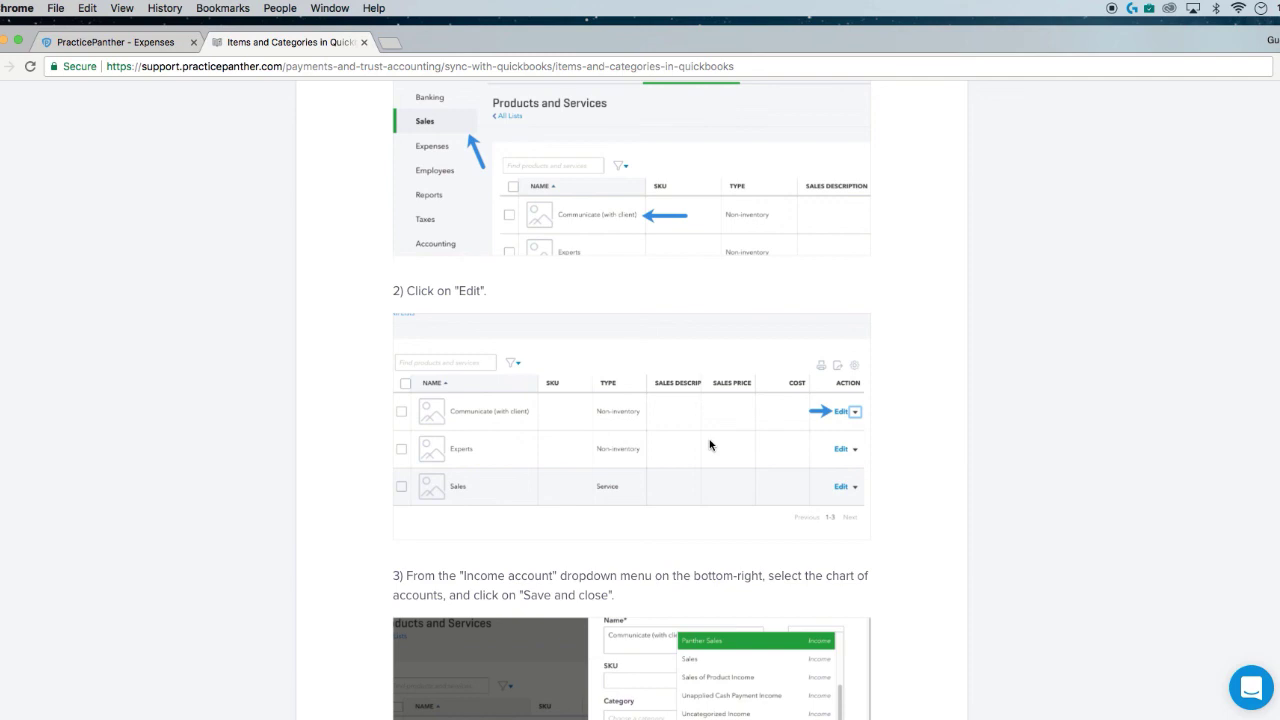
scroll(710, 445, down, 6)
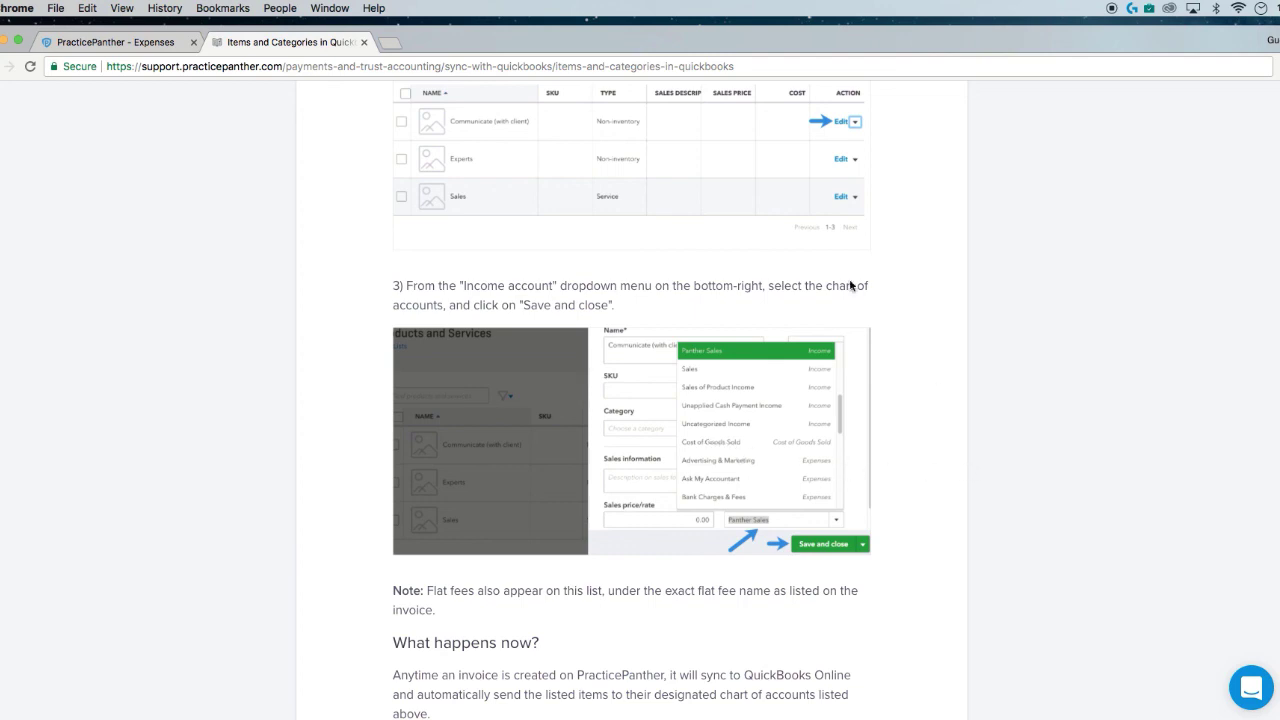
- Close the Help Center article and return to the expense totals and category chart in the Expenses report
click(364, 42)
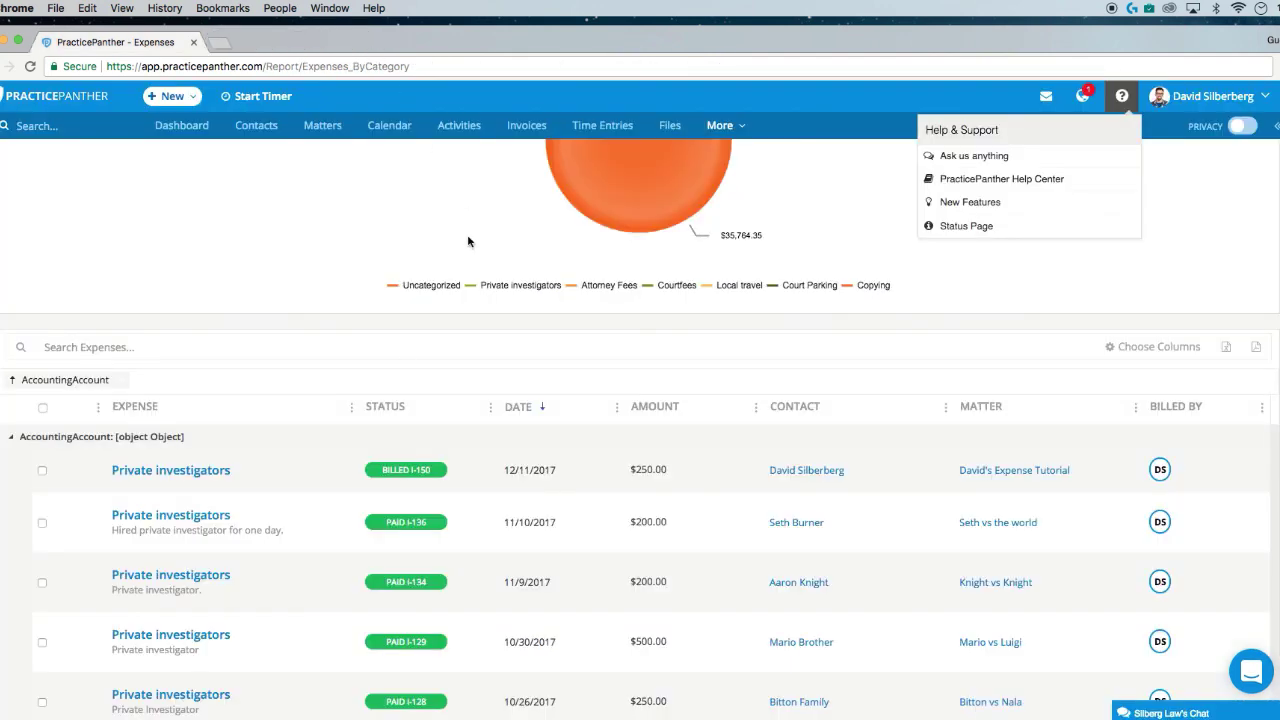
click(355, 330)
scroll(355, 330, up, 5)
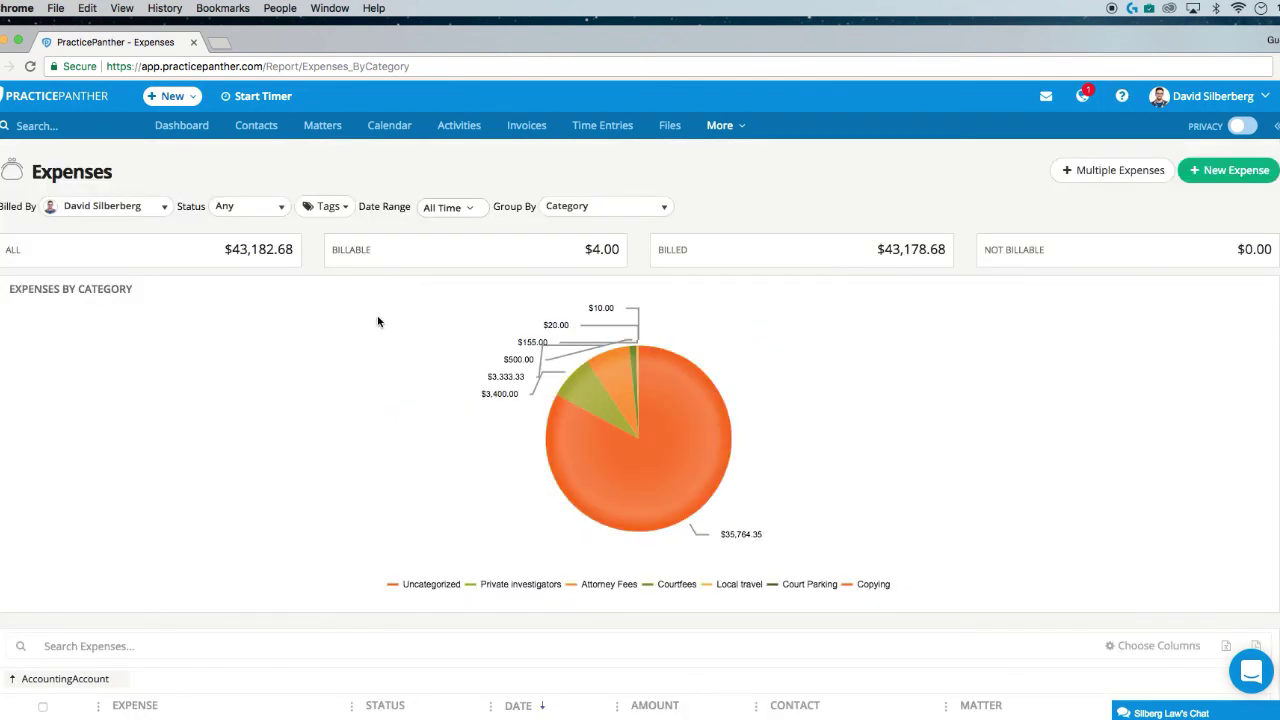
- View the Help & Support options, dismiss them, and open the PracticePanther support conversations
click(1120, 96)
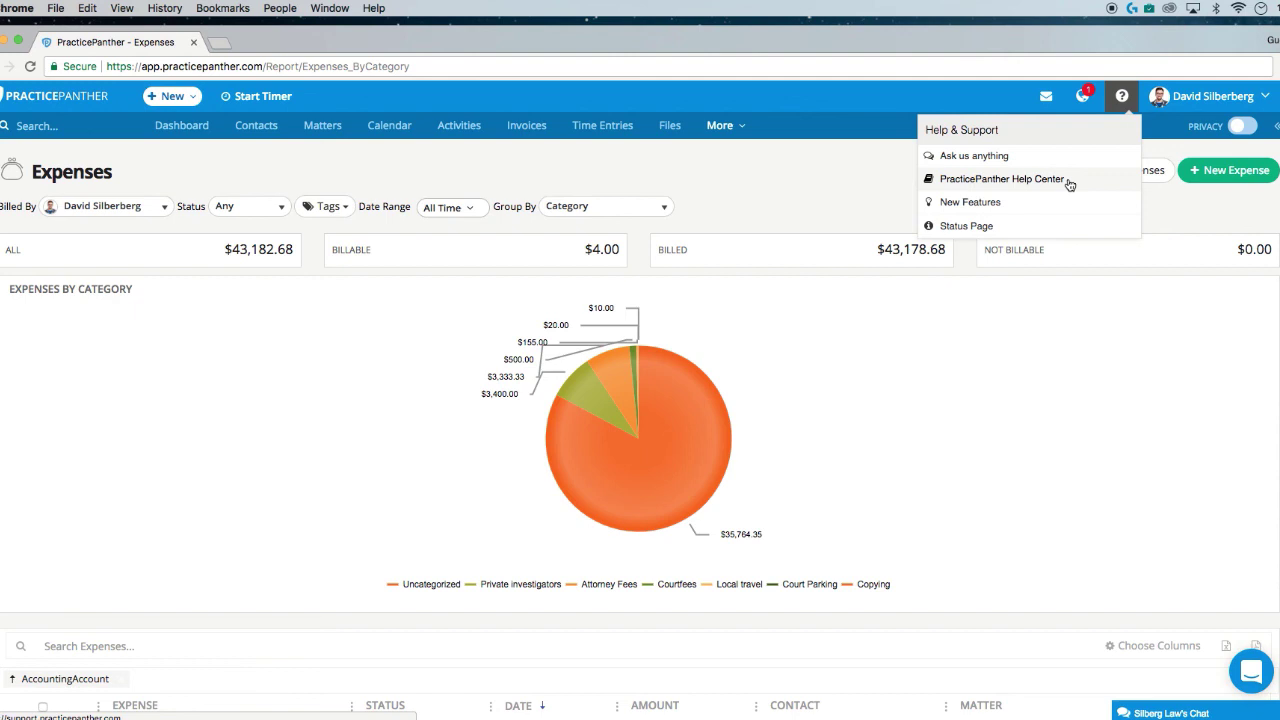
click(874, 194)
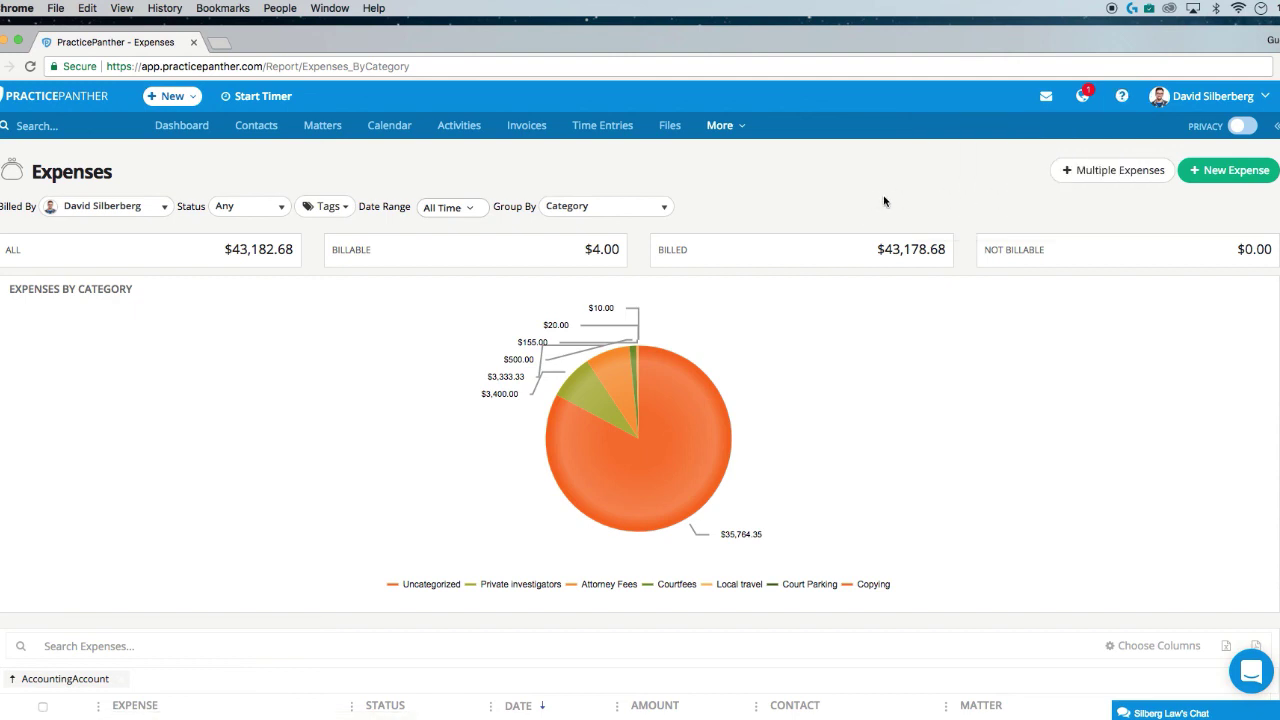
click(1252, 672)
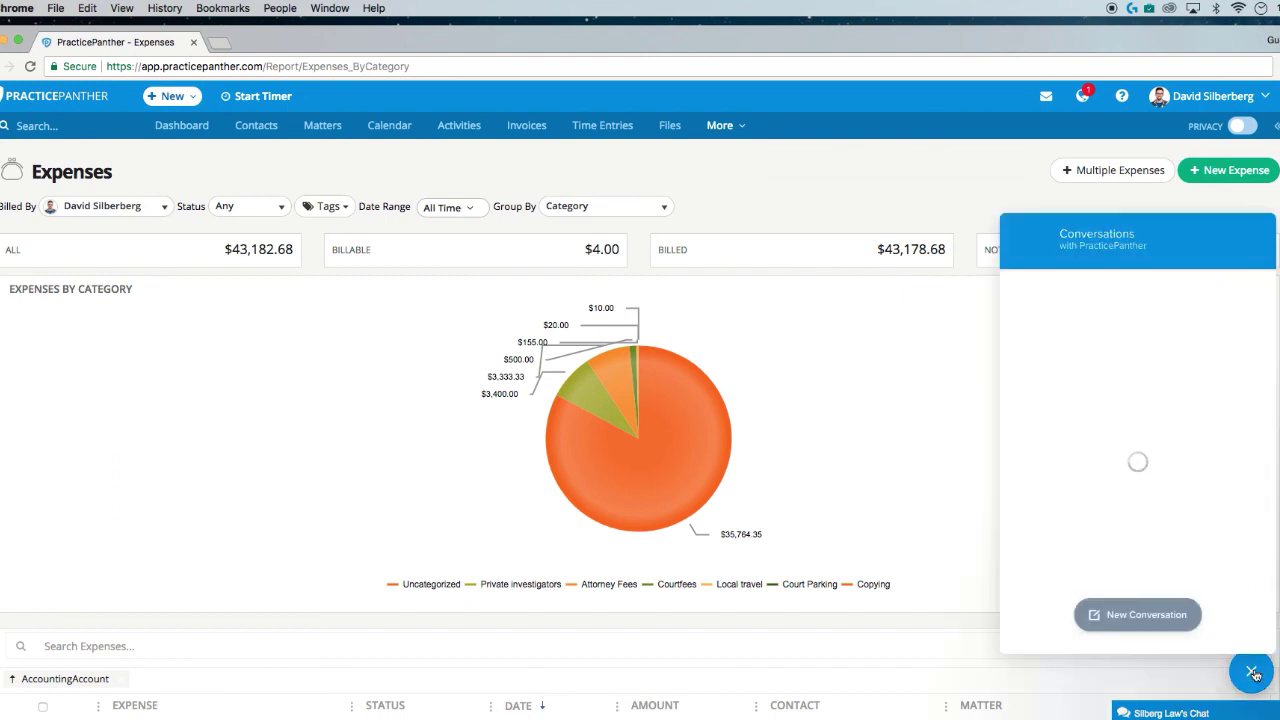